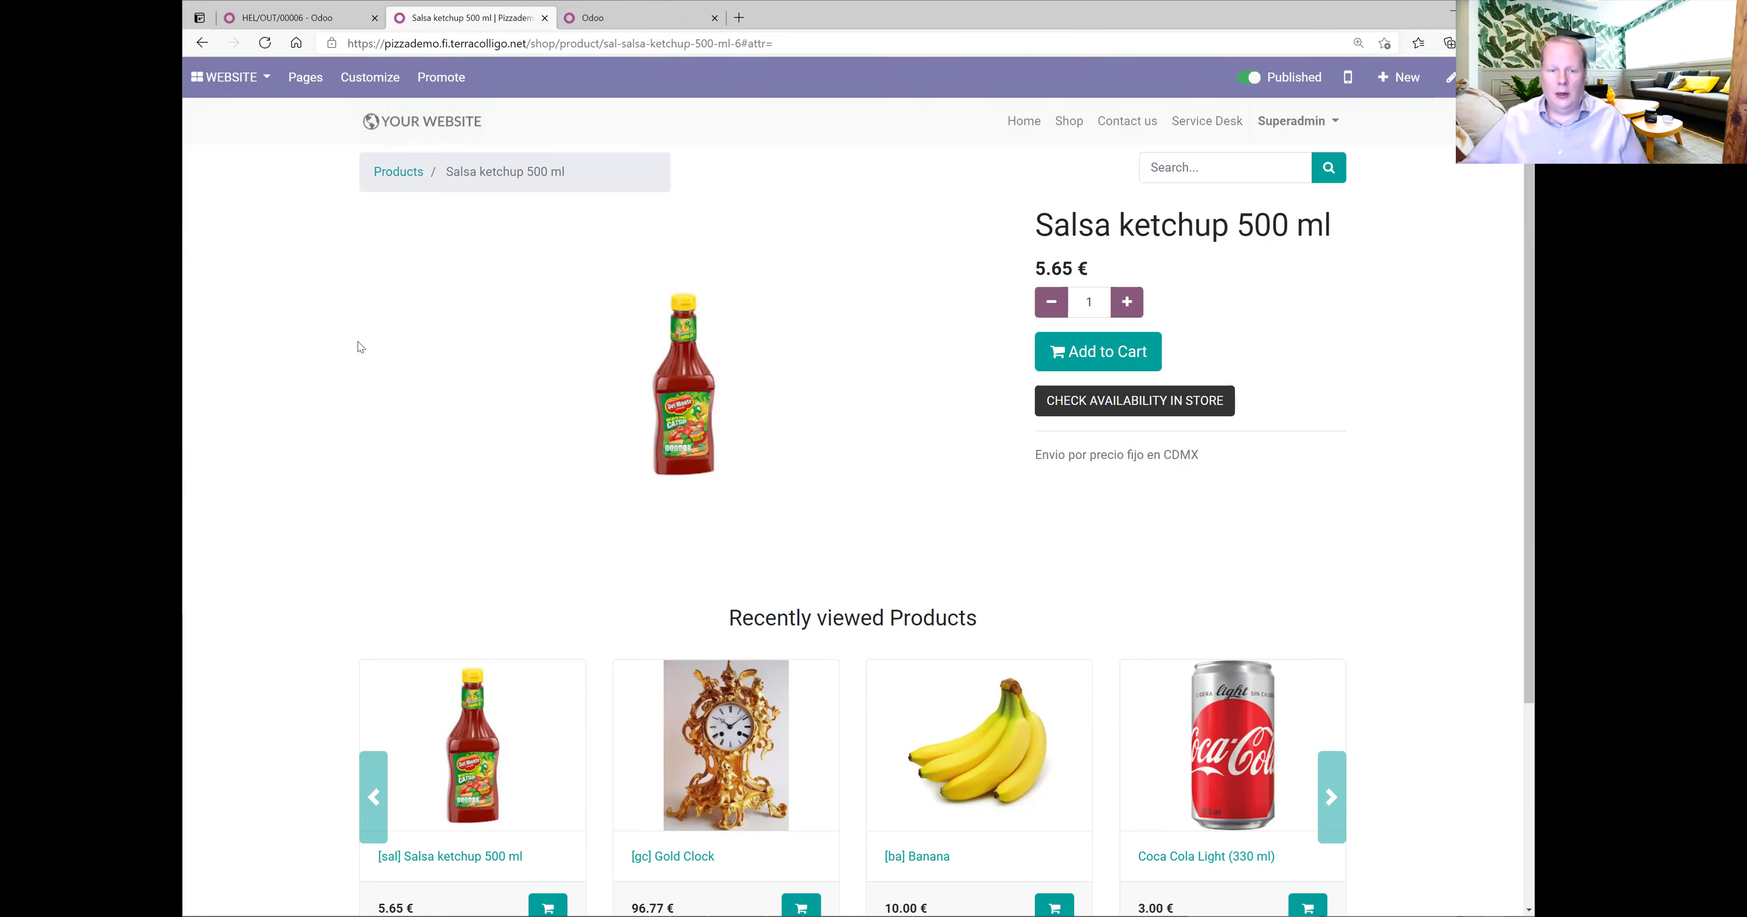
Open the Salsa ketchup 500 ml product record from the product list in the Inventory app.
{"action": "key", "text": "ctrl+Tab"}
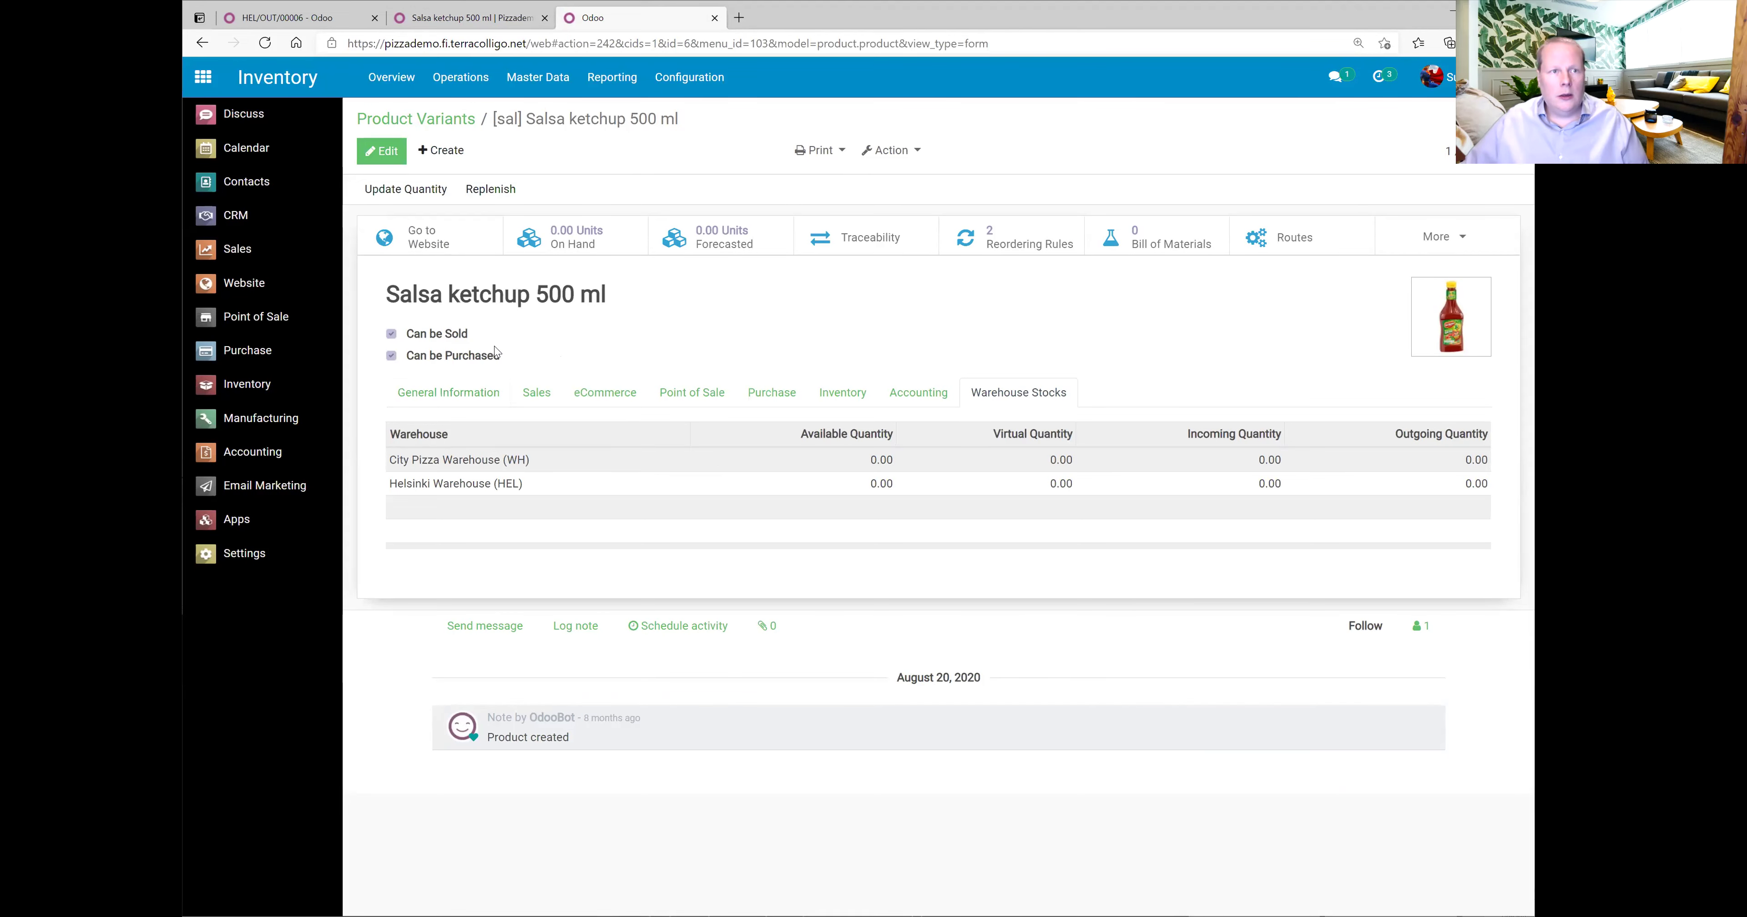
{"action": "key", "text": "ctrl+Tab"}
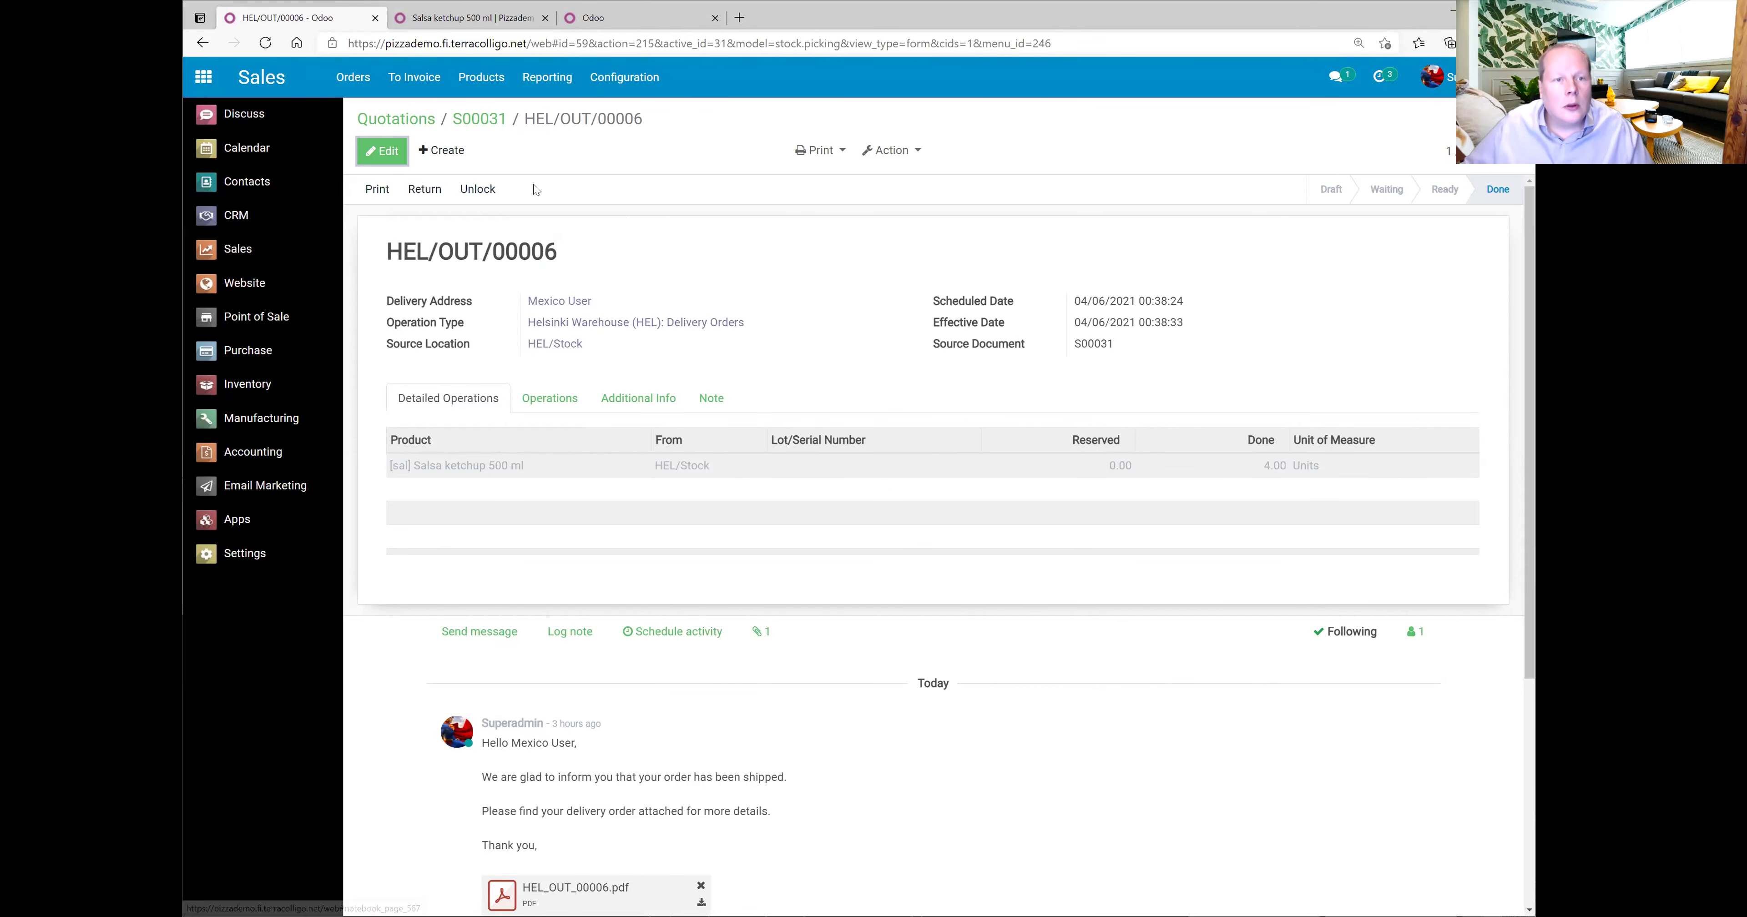
{"action": "left_click", "coordinate": [214, 72]}
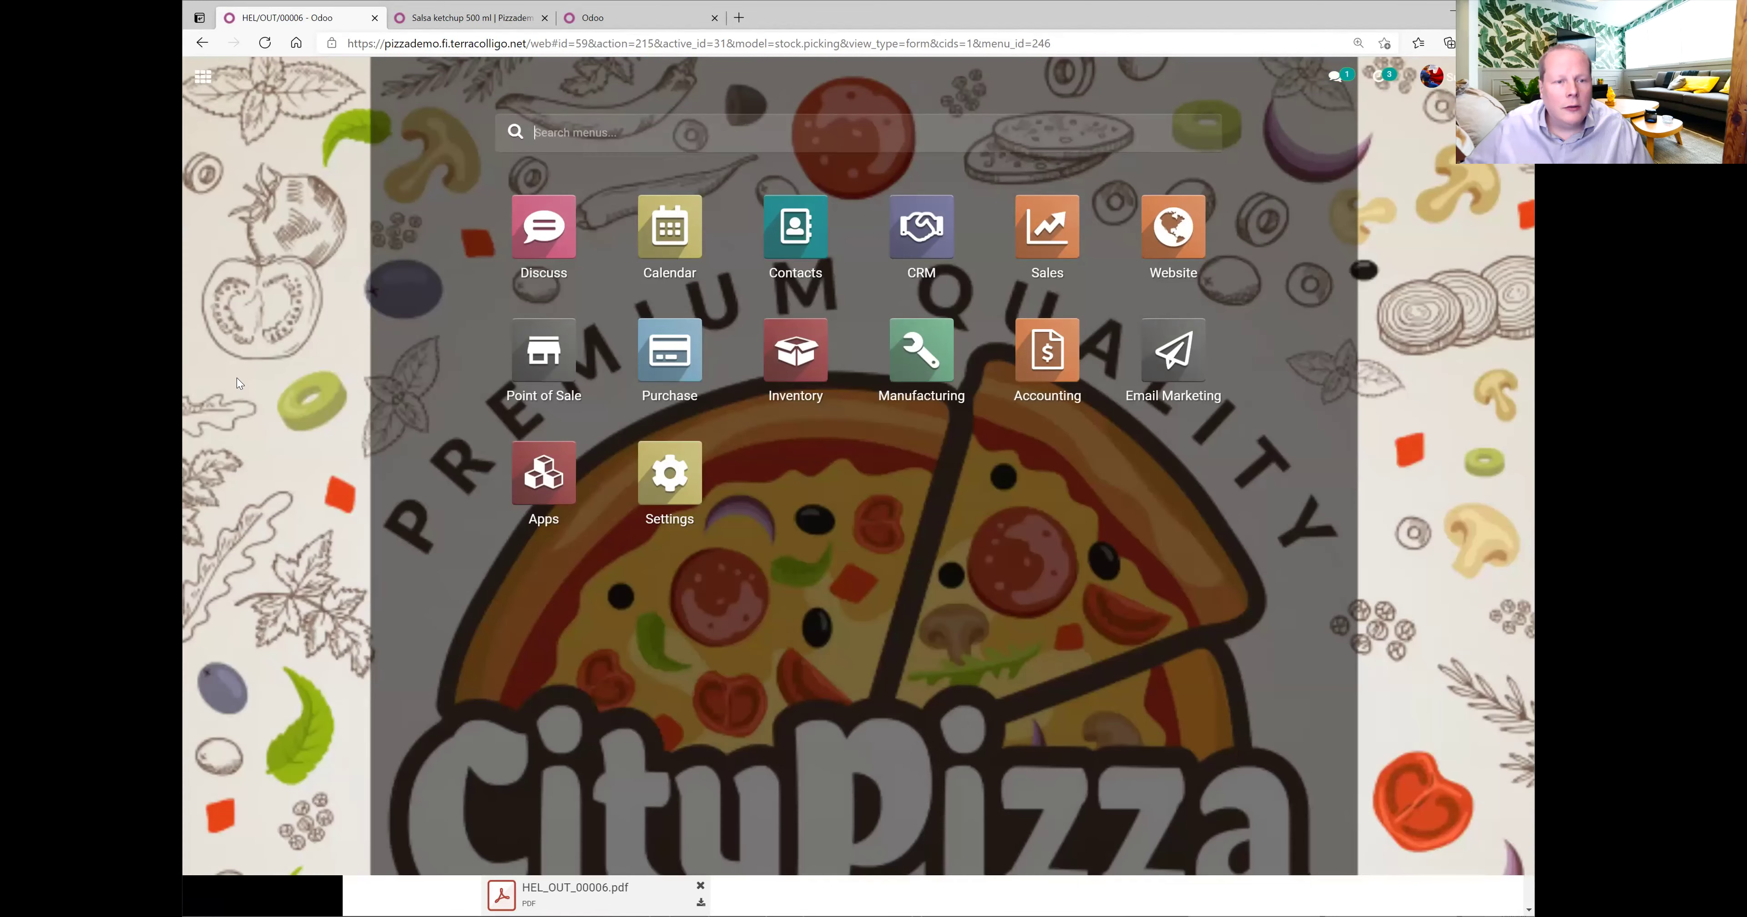
{"action": "left_click", "coordinate": [796, 350]}
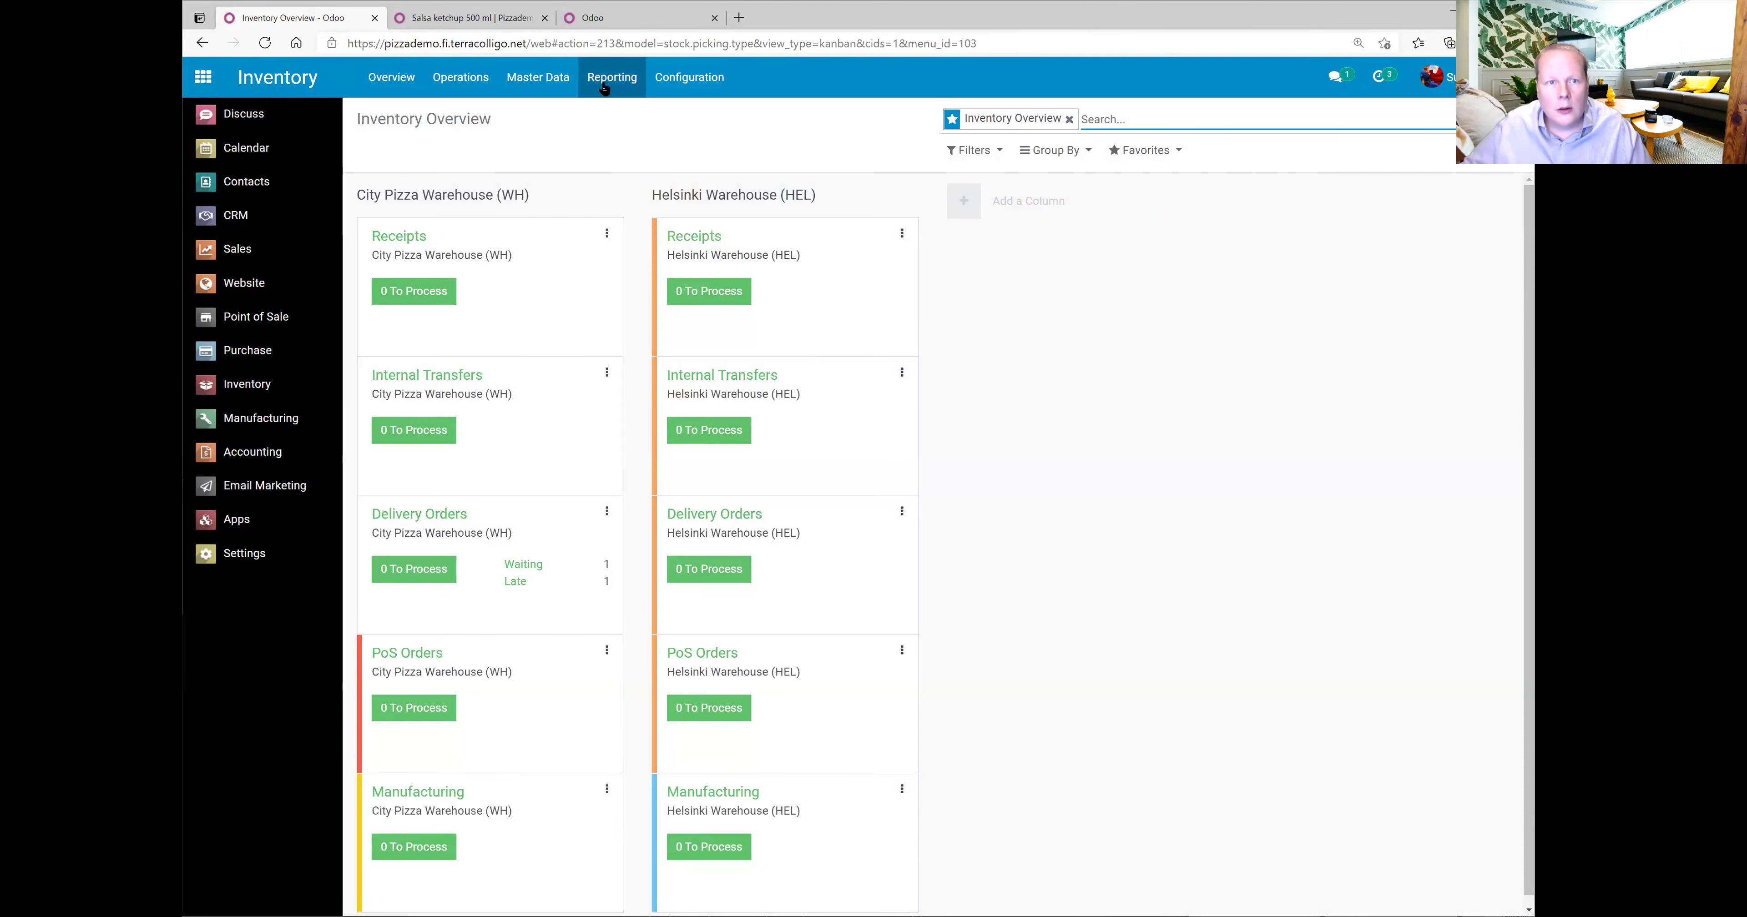
{"action": "left_click", "coordinate": [539, 91]}
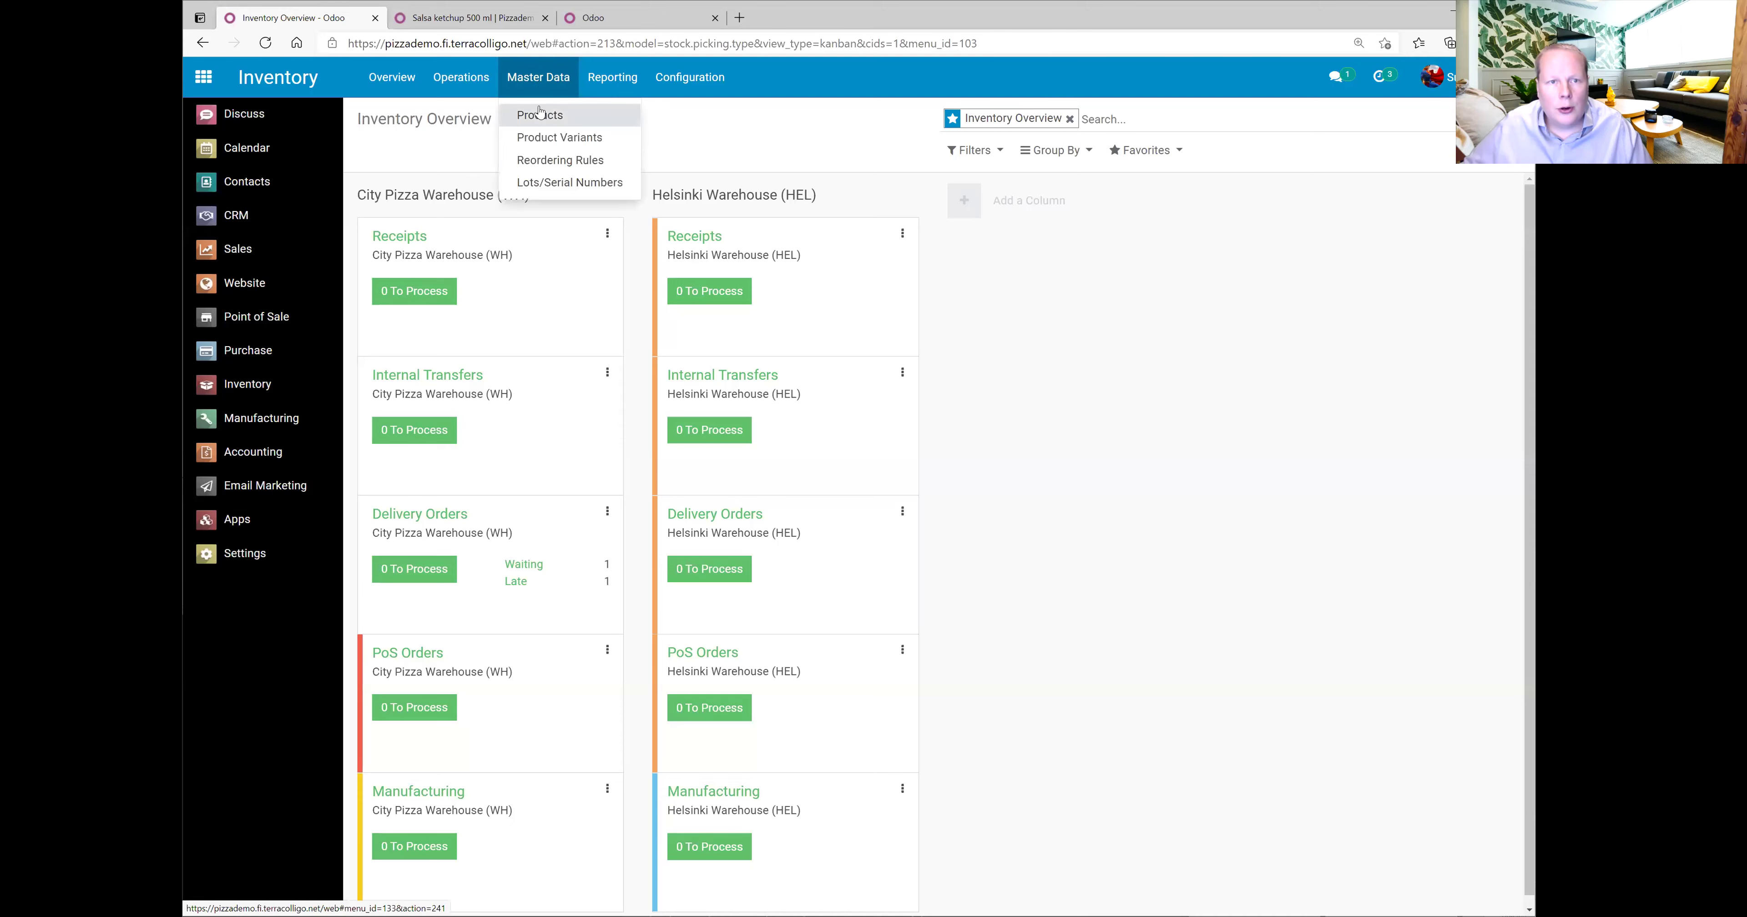
{"action": "left_click", "coordinate": [532, 119]}
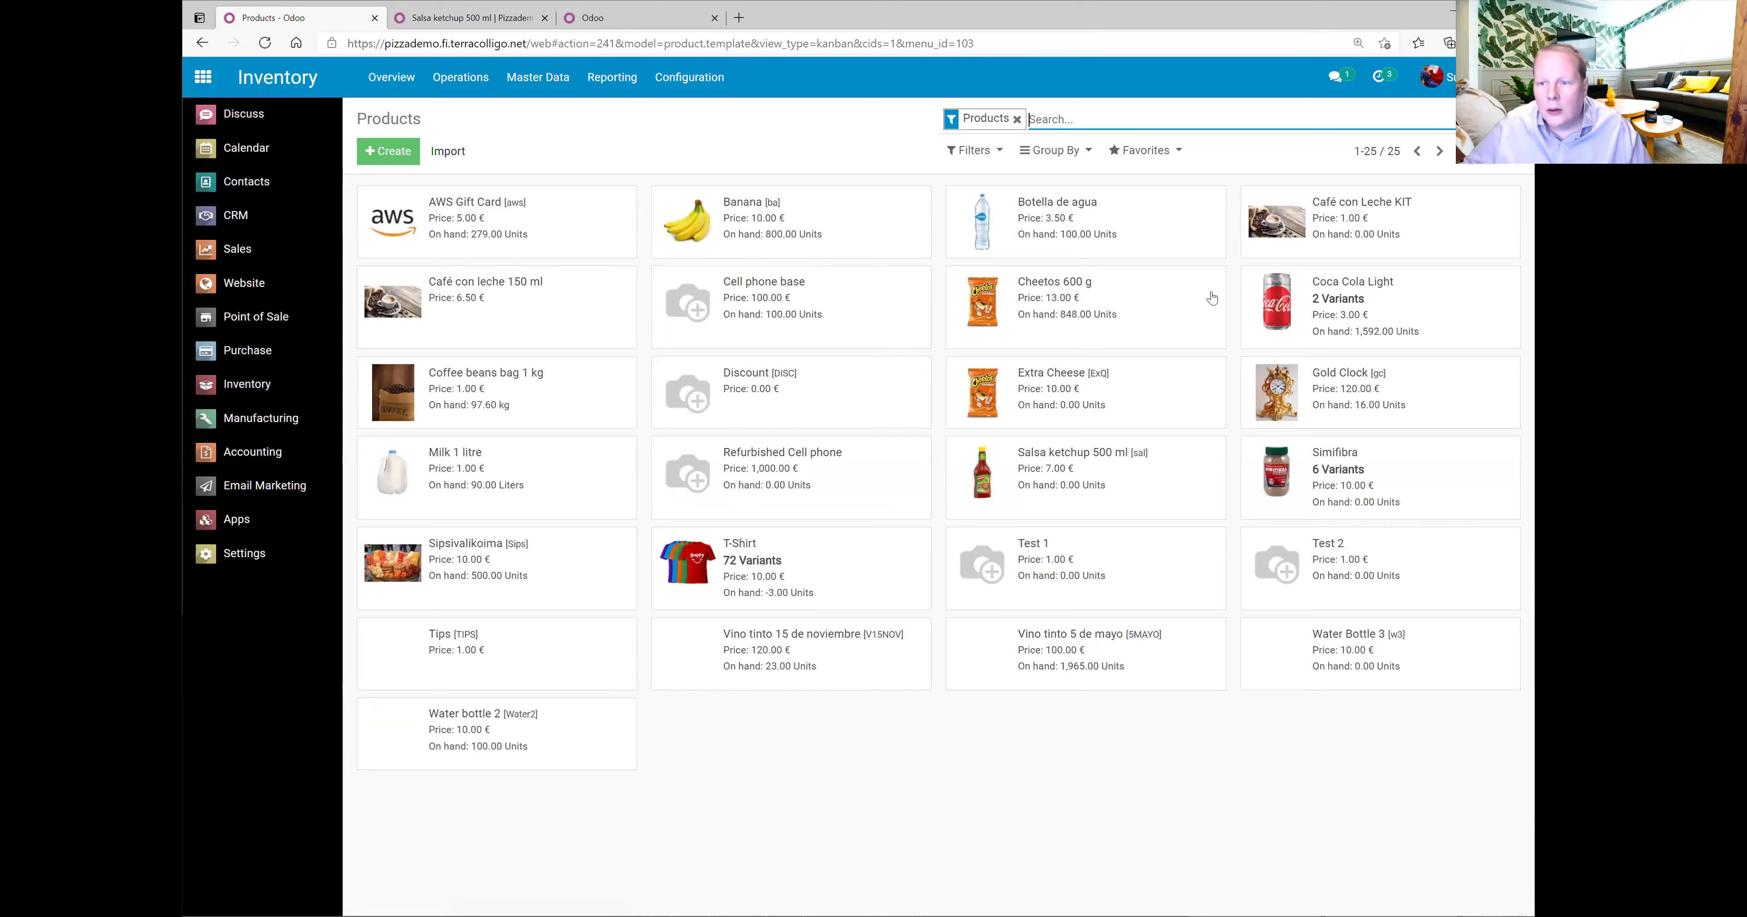
{"action": "left_click", "coordinate": [1009, 468]}
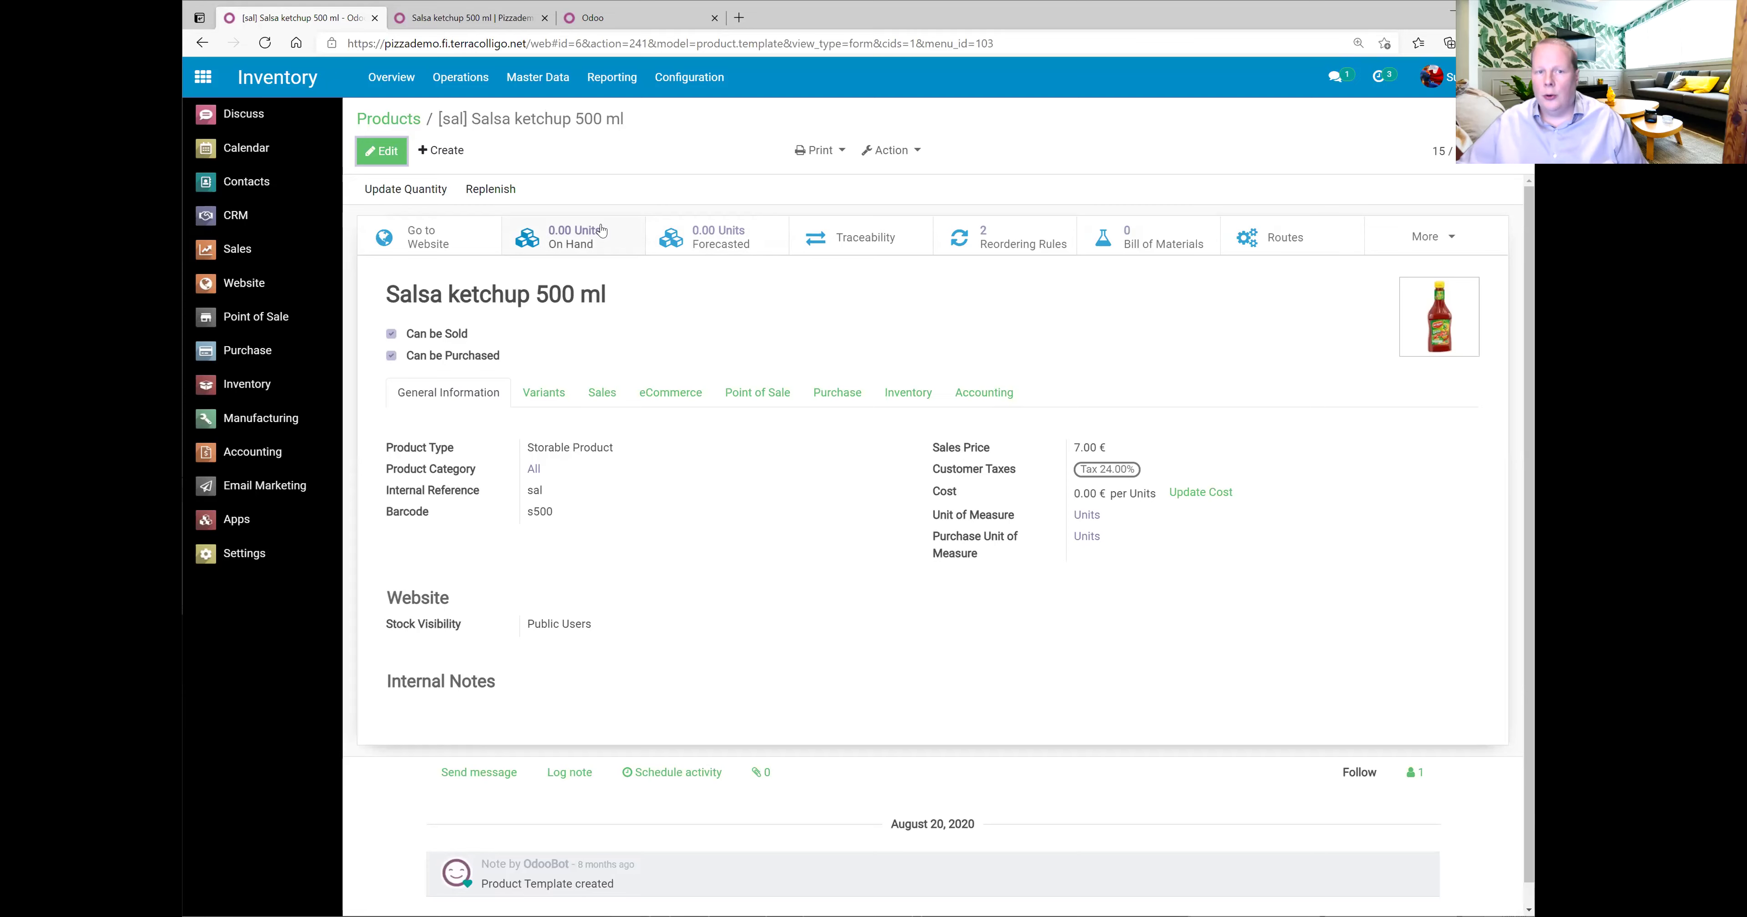
Reload the Salsa ketchup 500 ml product variant and review its stock quantities per warehouse.
{"action": "left_click", "coordinate": [600, 24]}
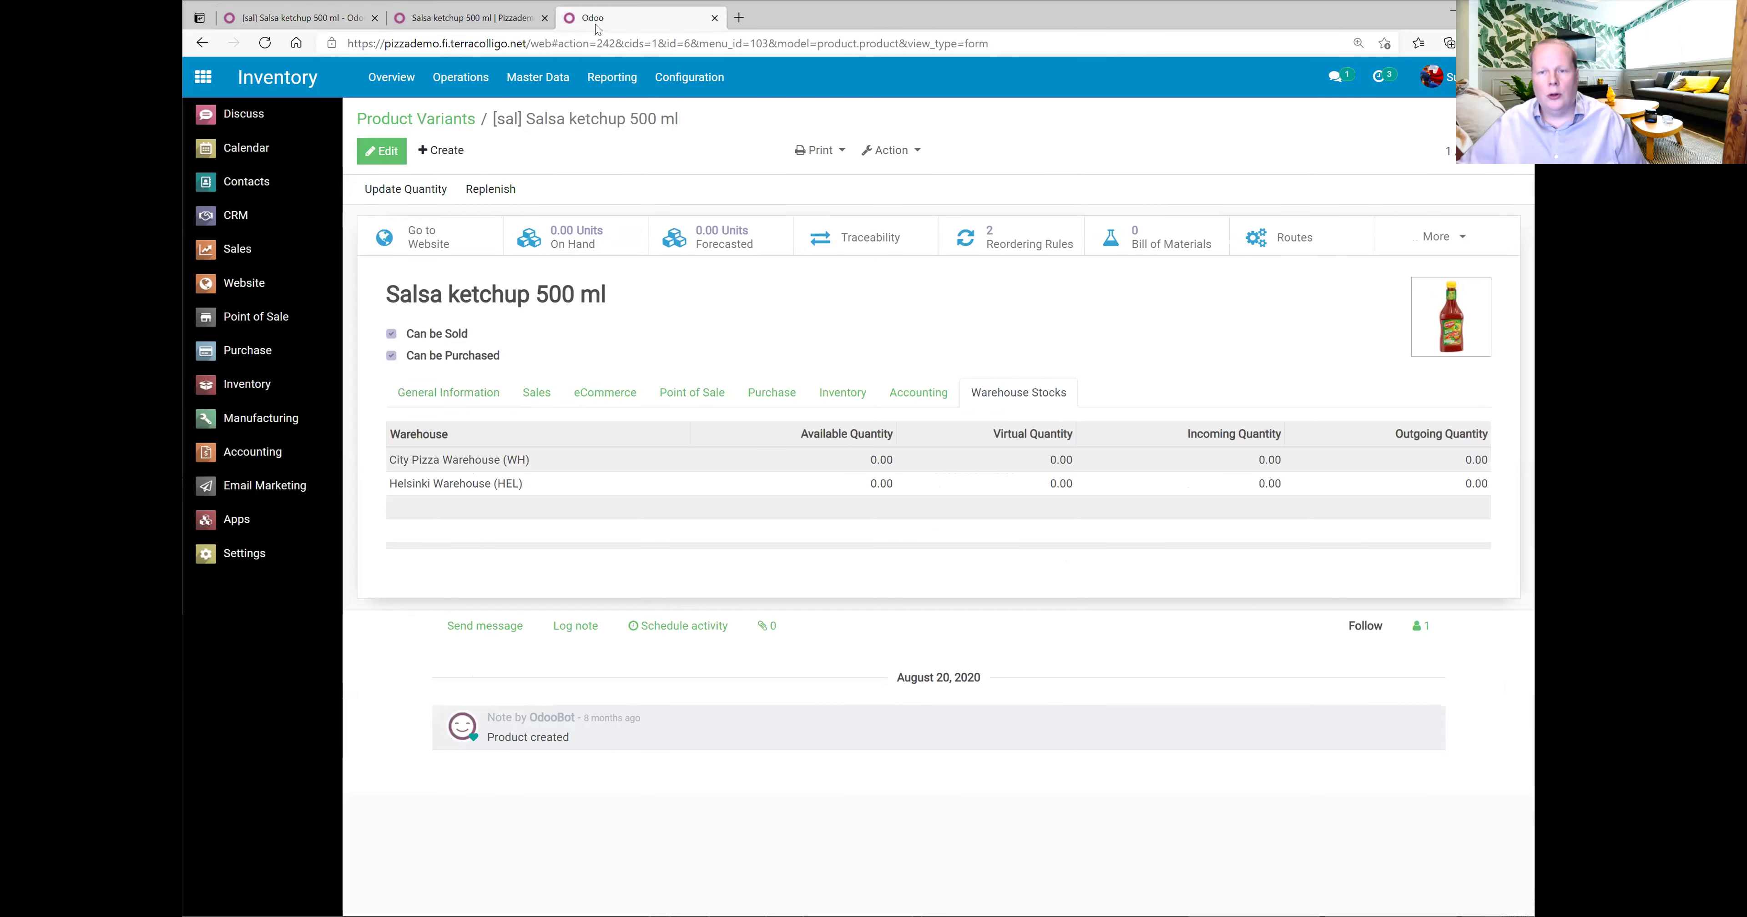
{"action": "left_click", "coordinate": [271, 75]}
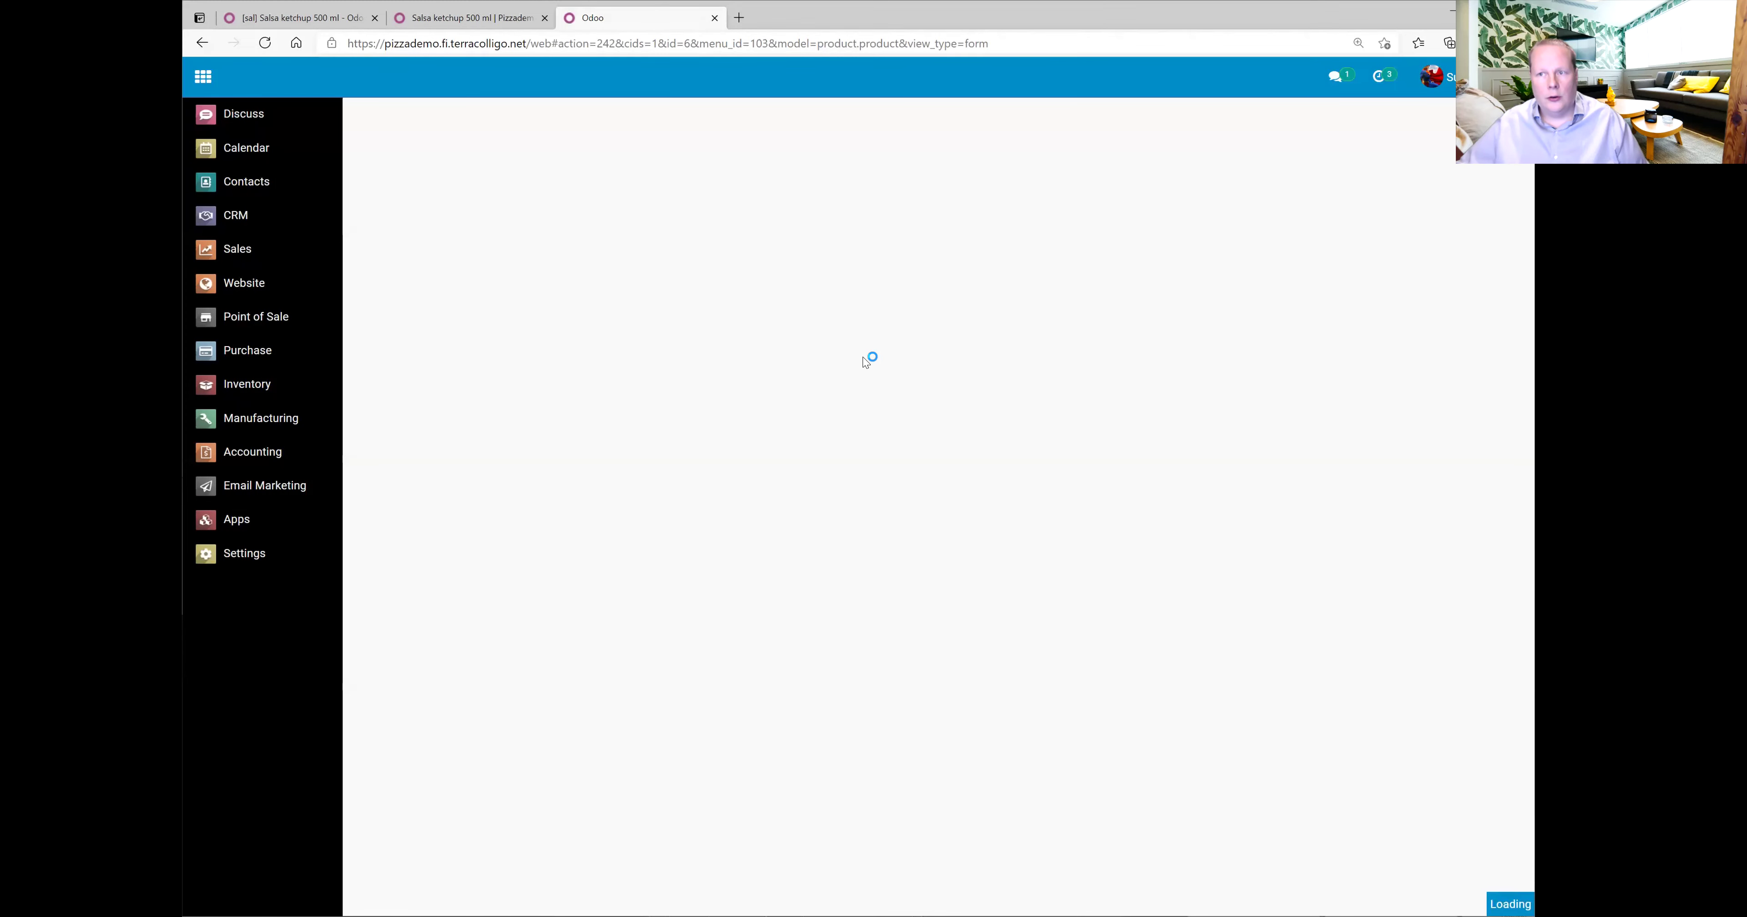
{"action": "left_click", "coordinate": [983, 402]}
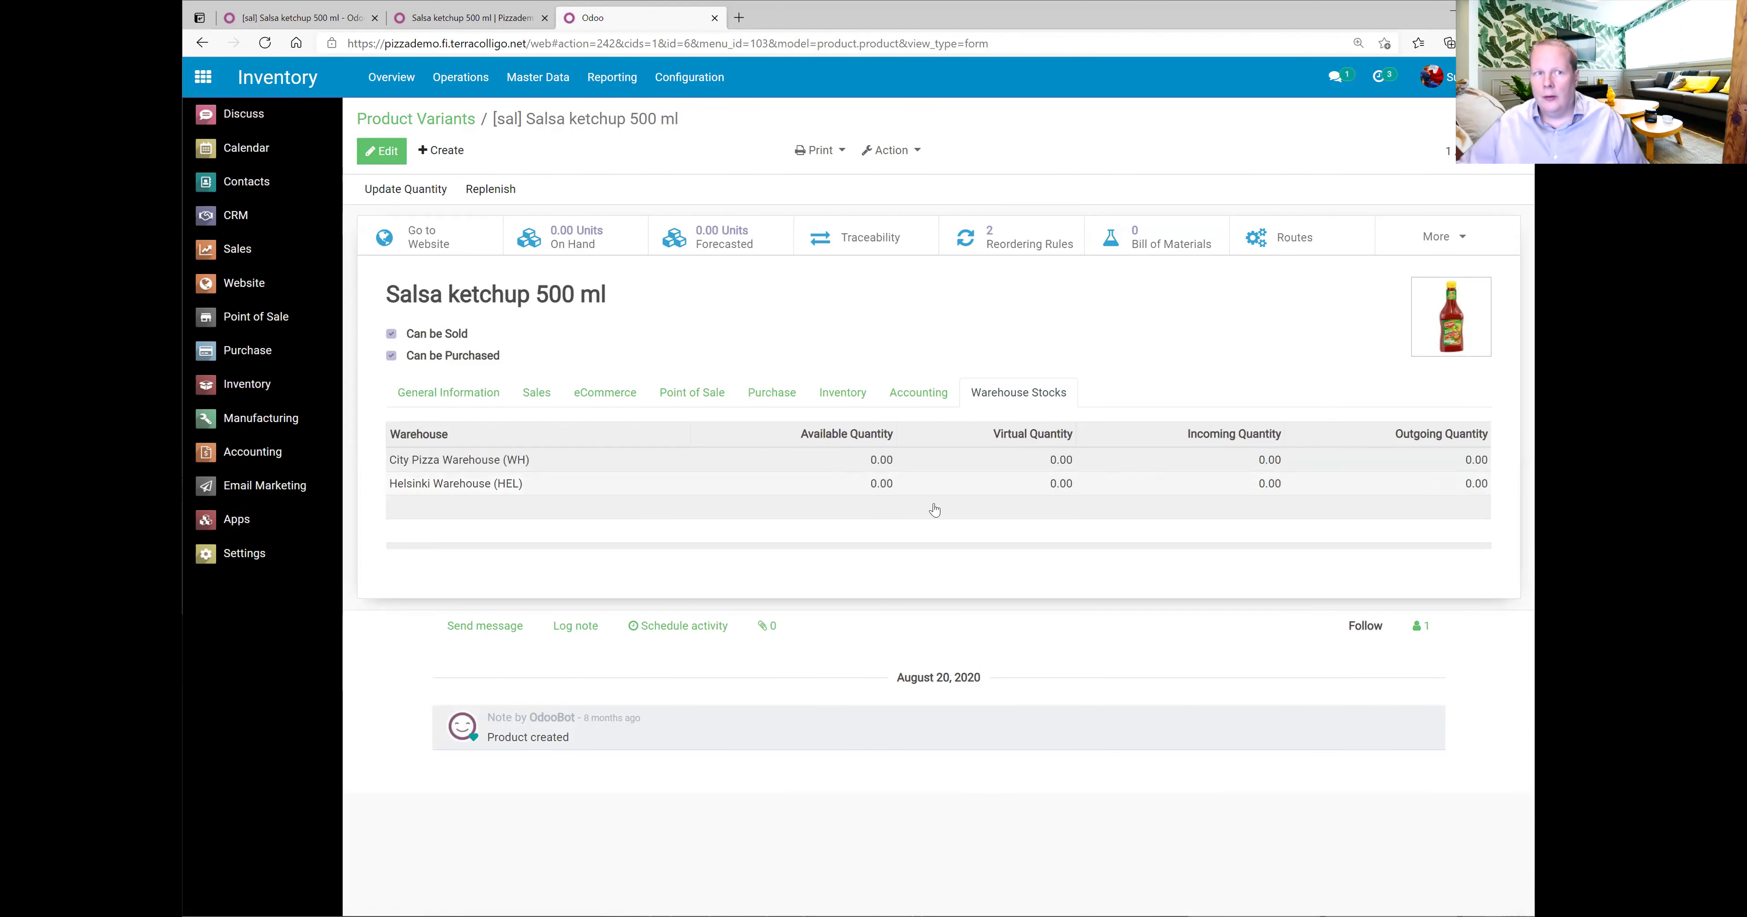
Review the reordering rules and the inventory routes of the Salsa ketchup 500 ml product.
{"action": "left_click", "coordinate": [245, 20]}
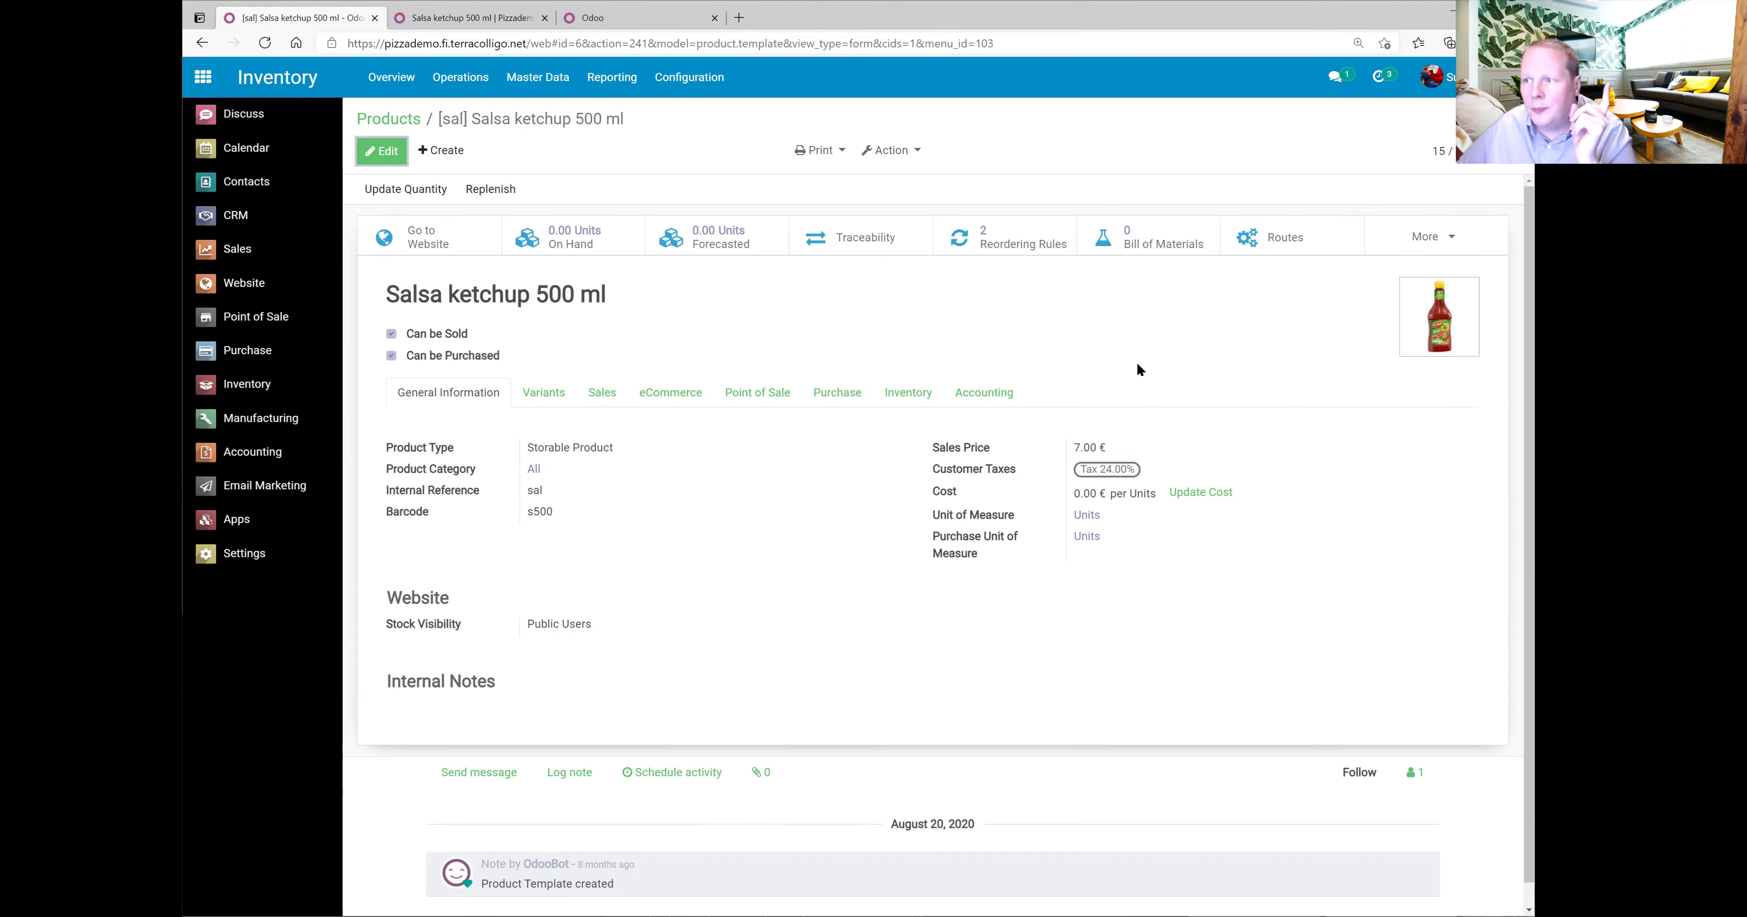
{"action": "left_click", "coordinate": [1035, 250]}
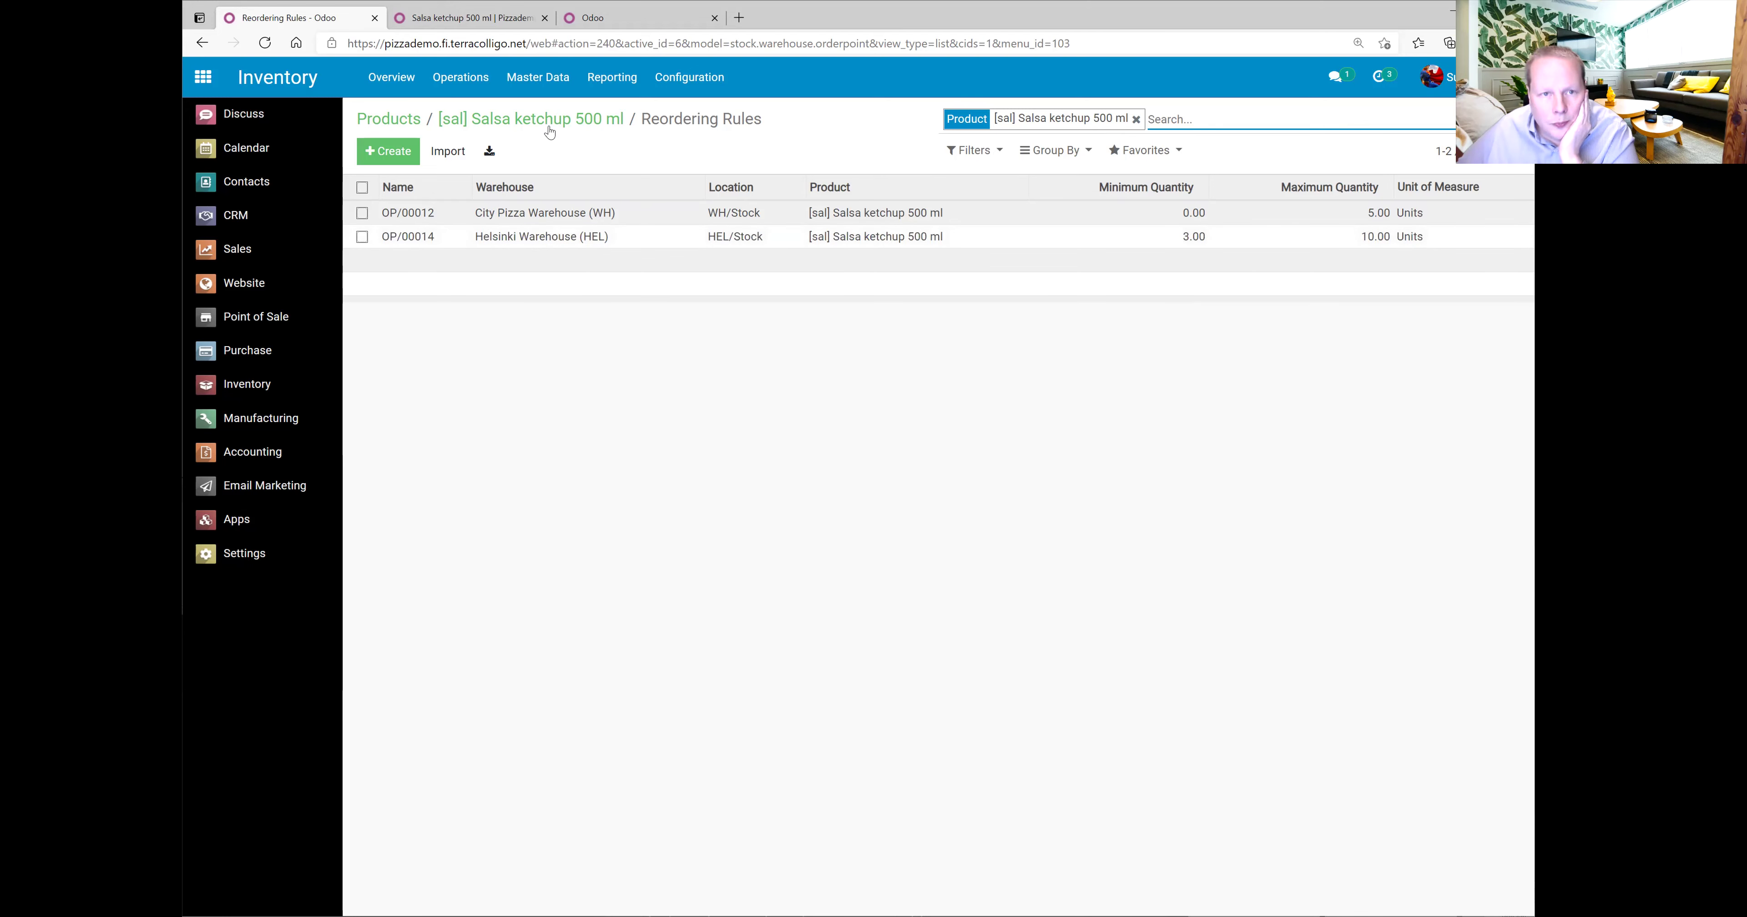
{"action": "left_click", "coordinate": [473, 128]}
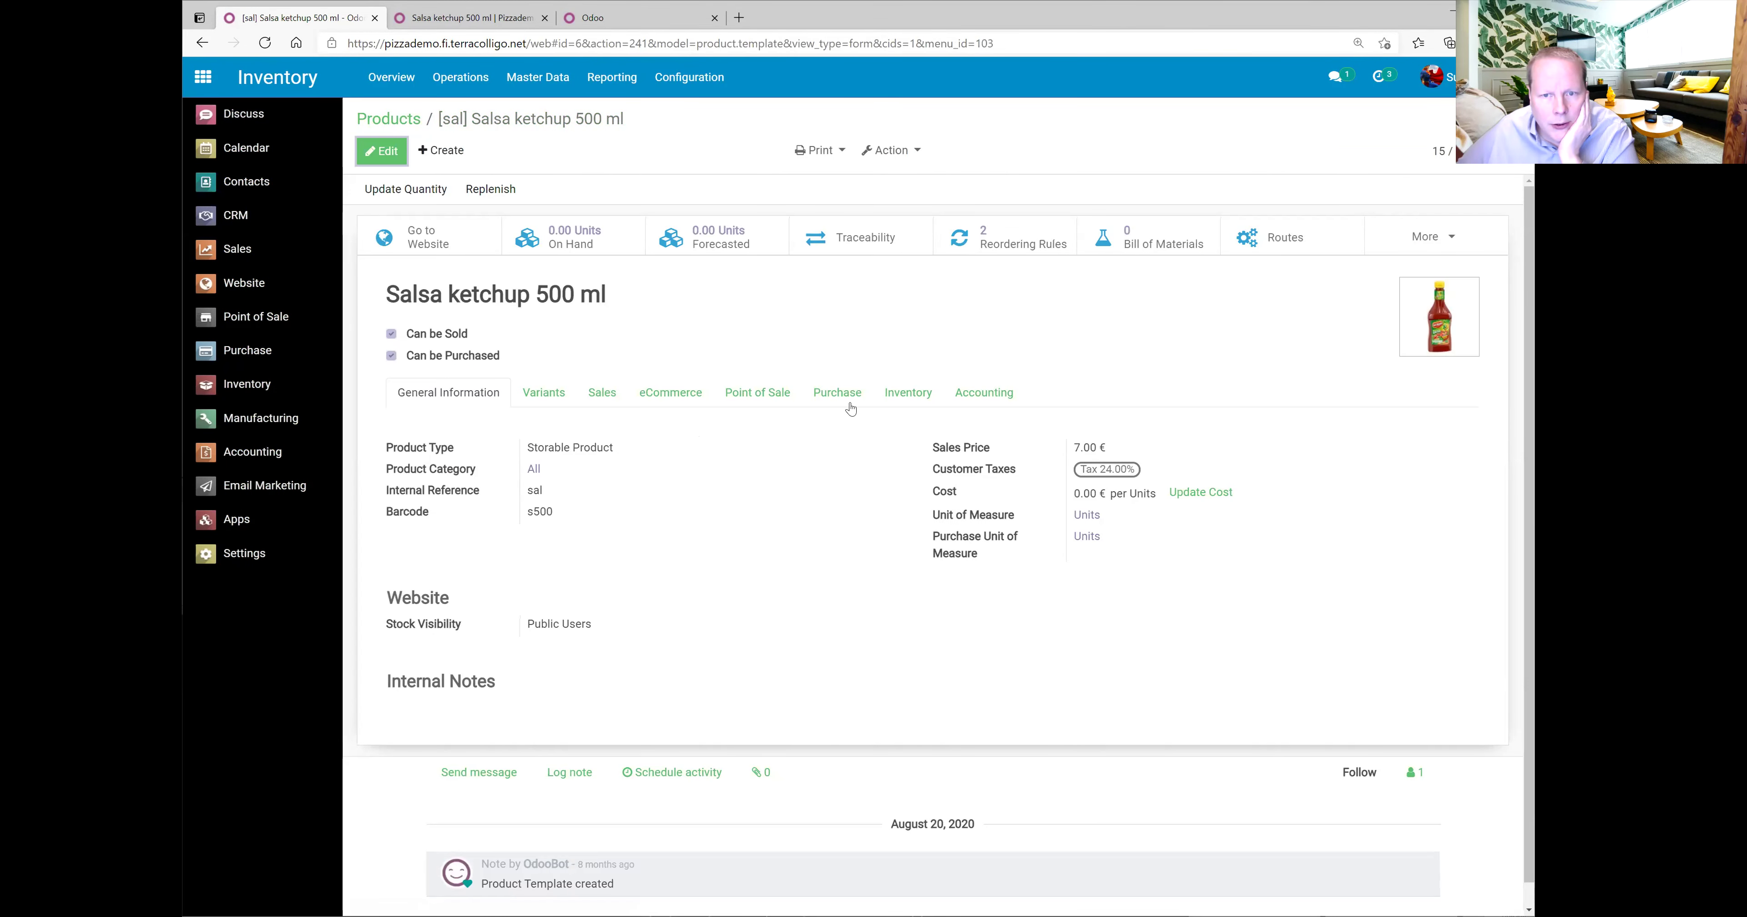
{"action": "left_click", "coordinate": [905, 394]}
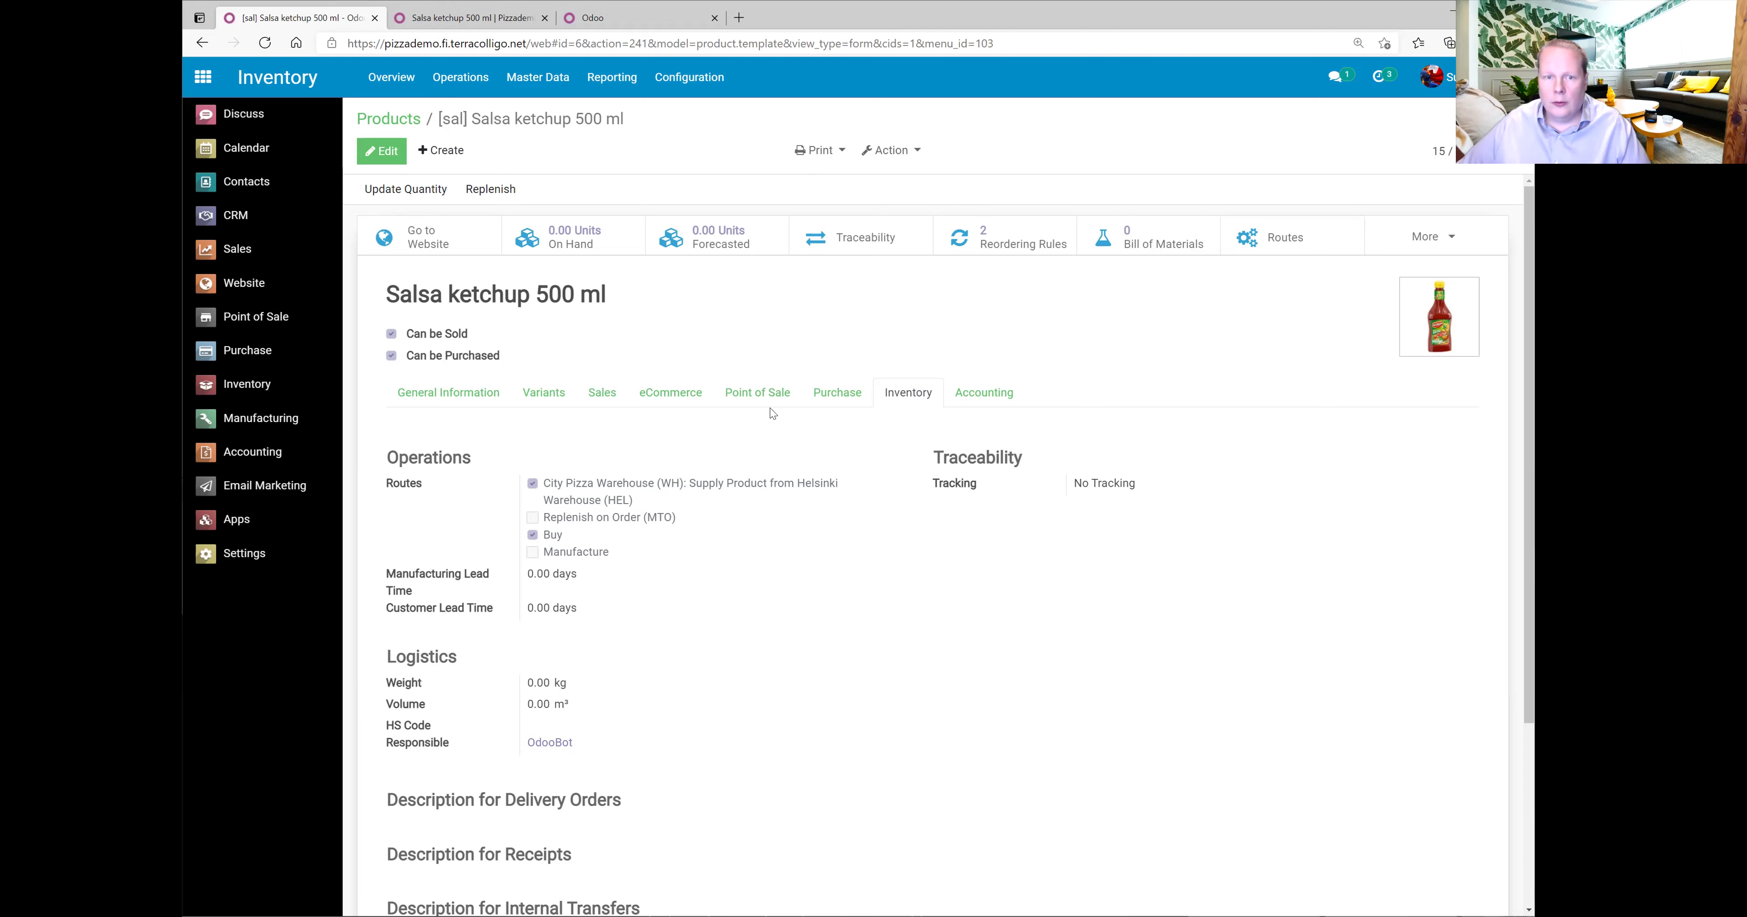
Run the inventory scheduler to trigger the reordering rules.
{"action": "left_click", "coordinate": [468, 80]}
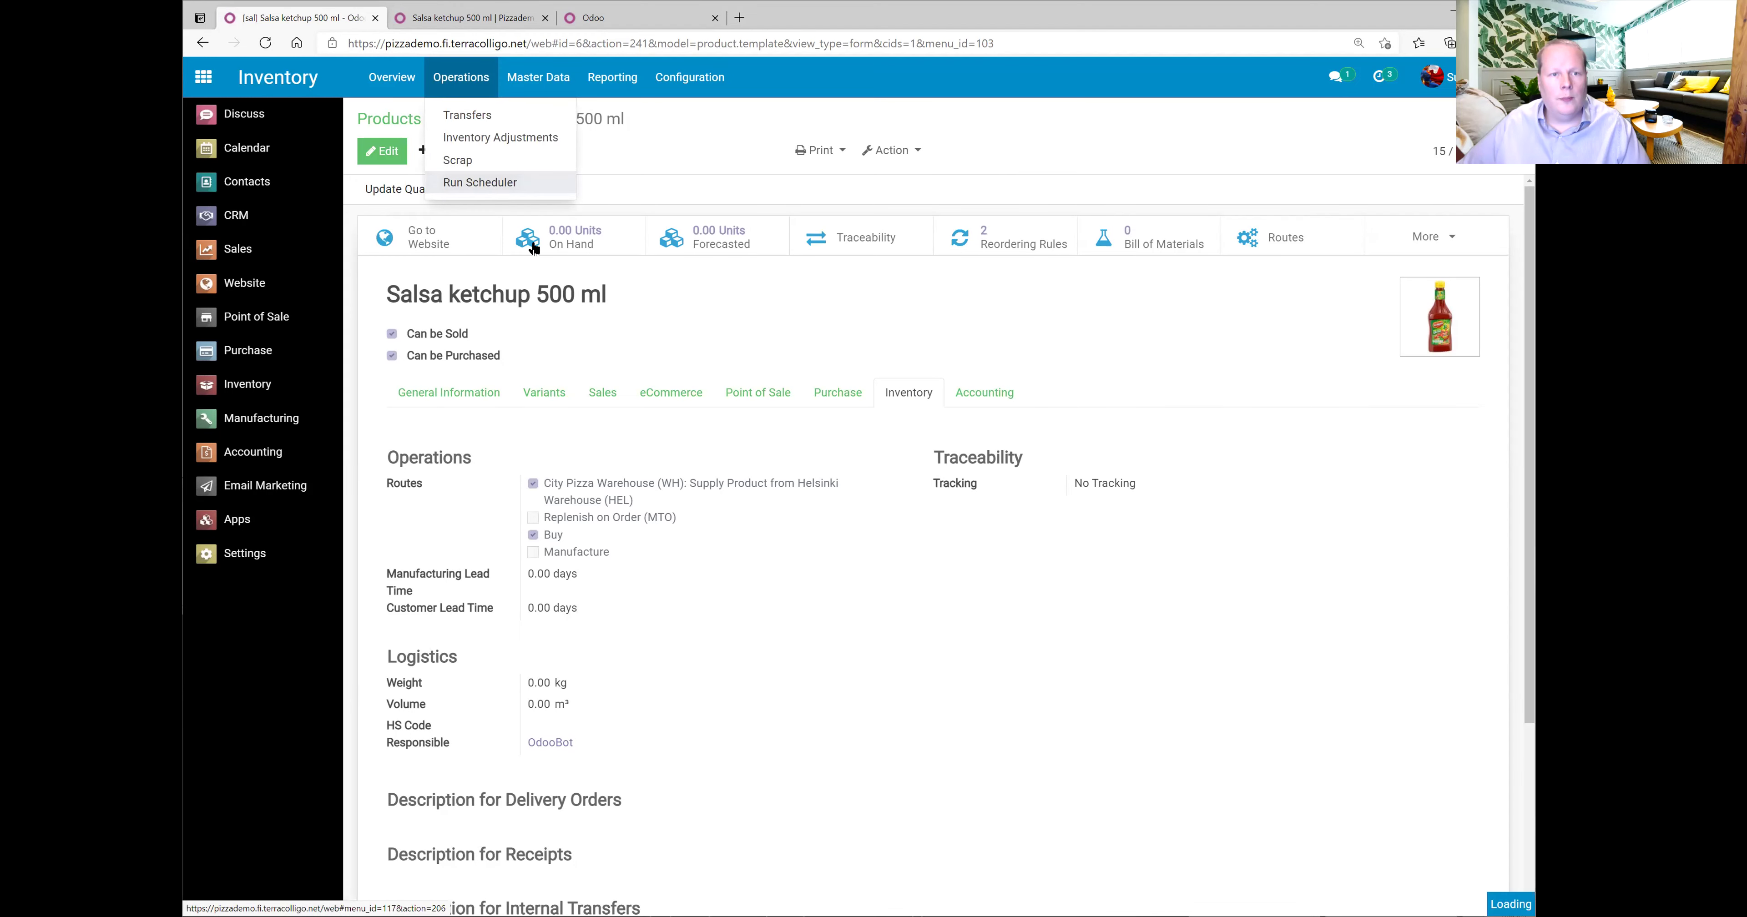
{"action": "left_click", "coordinate": [489, 186]}
{"action": "left_click", "coordinate": [486, 217]}
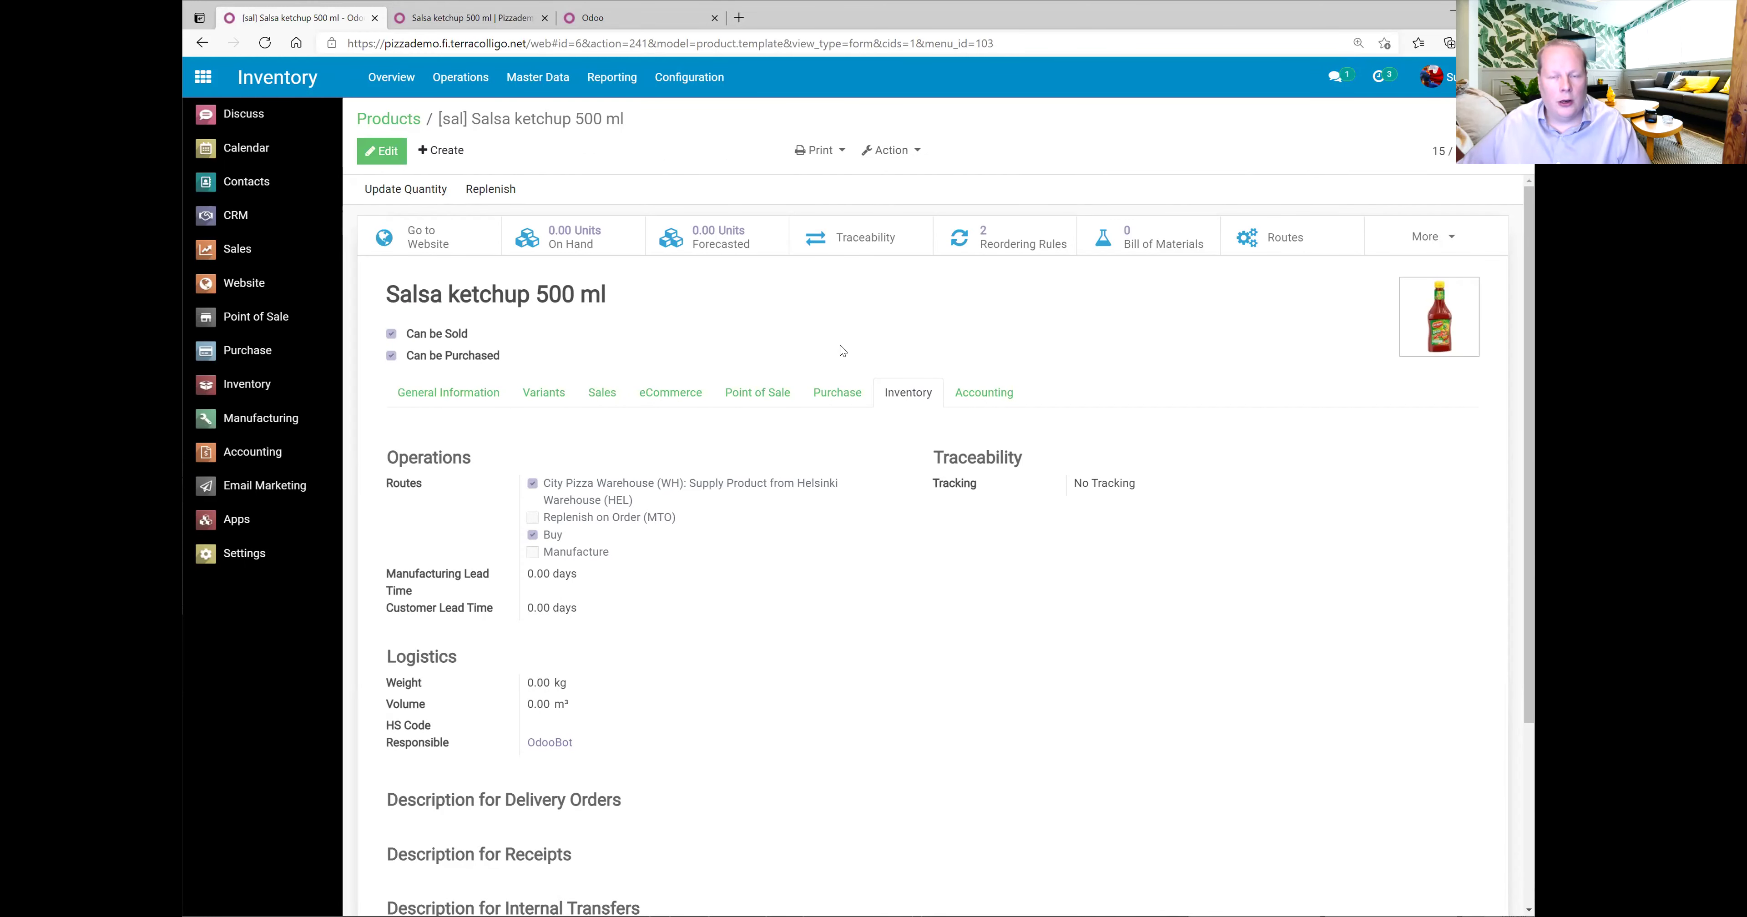
Refresh the Salsa ketchup 500 ml variant and check how the scheduler run affected its warehouse stocks.
{"action": "left_click", "coordinate": [651, 19]}
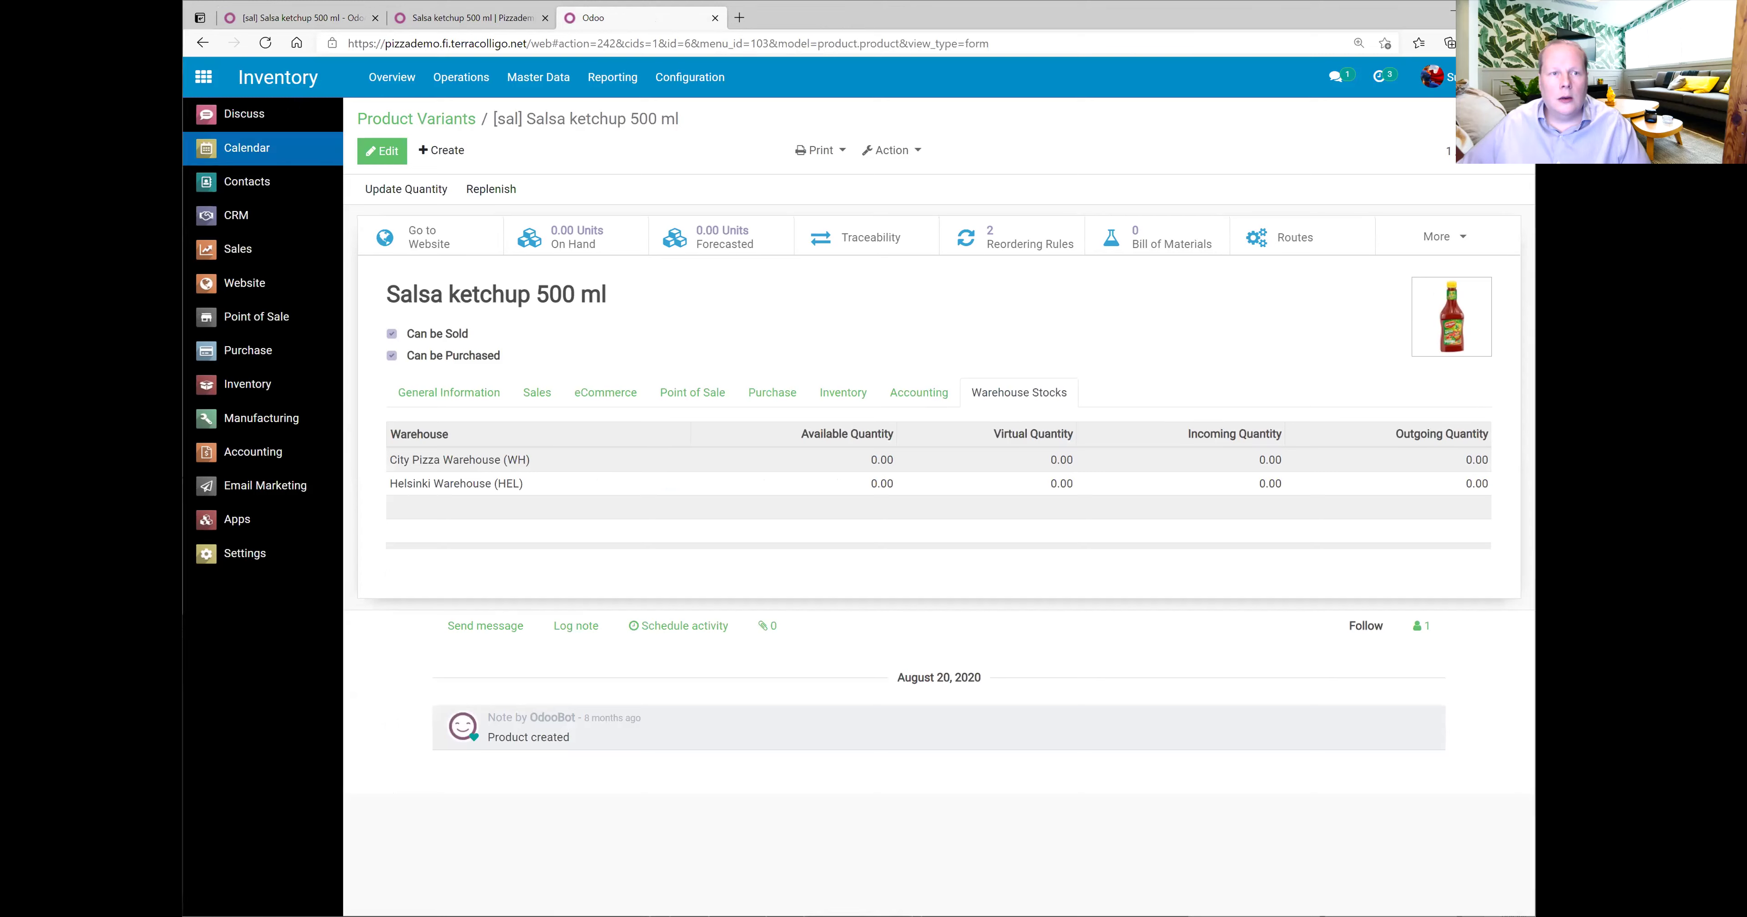
{"action": "left_click", "coordinate": [265, 44]}
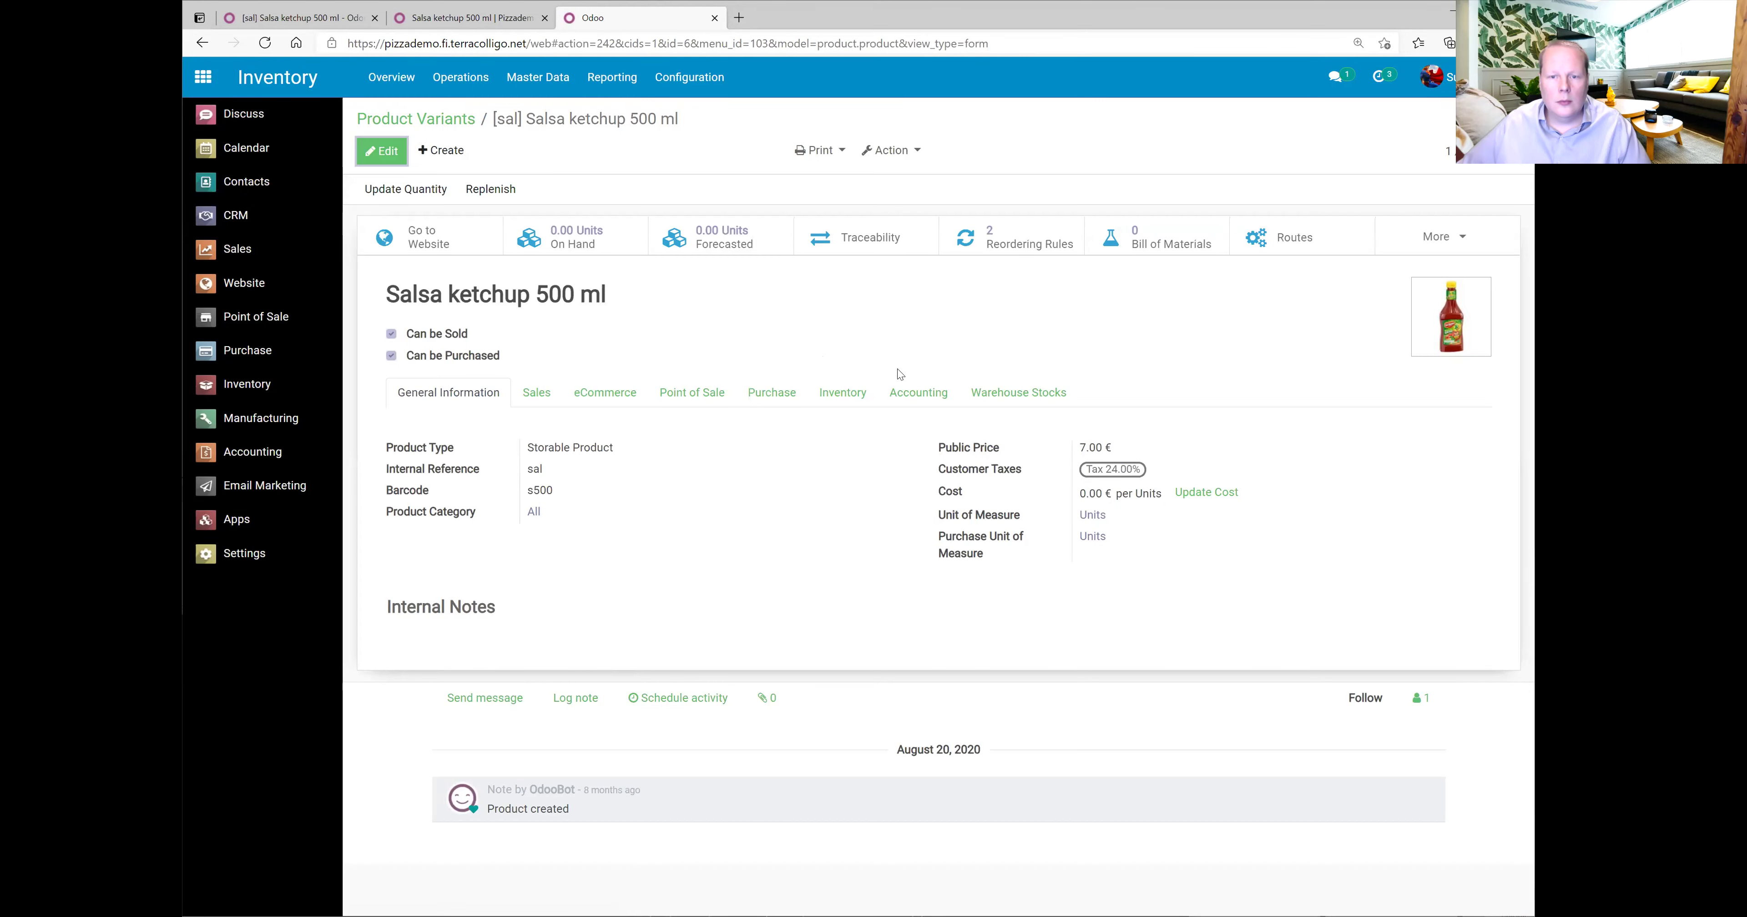
{"action": "left_click", "coordinate": [977, 398]}
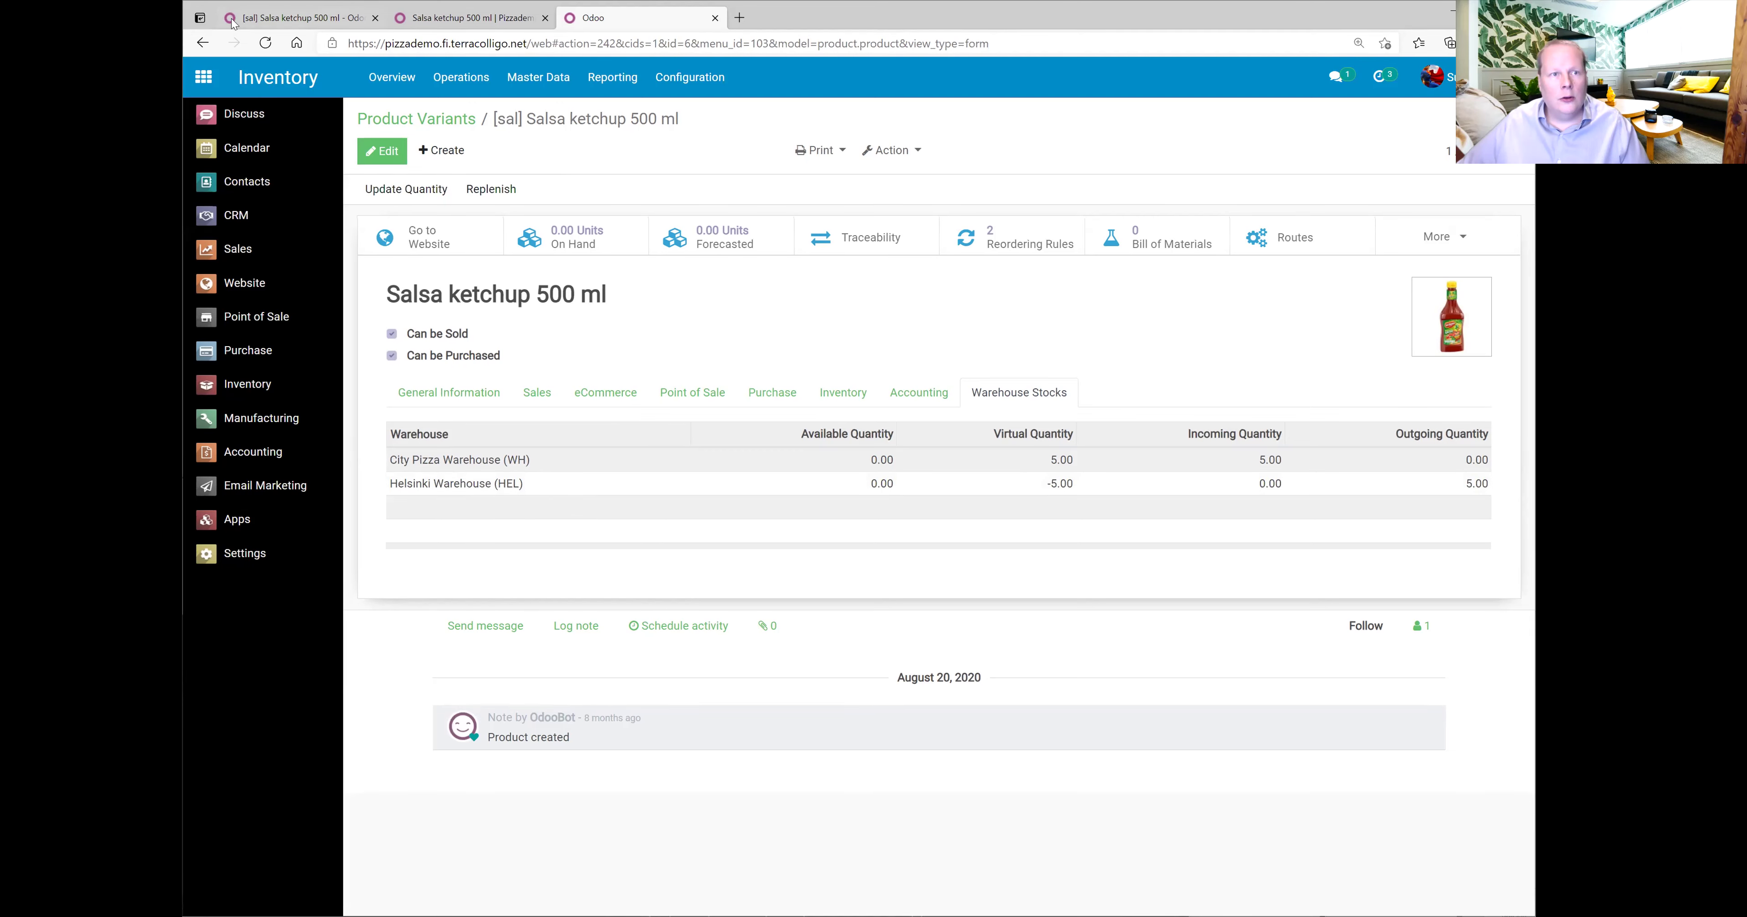
Open request for quotation P00017 for Salsa ketchup 500 ml in the Purchase app and confirm the order.
{"action": "left_click", "coordinate": [246, 20]}
{"action": "left_click", "coordinate": [246, 350]}
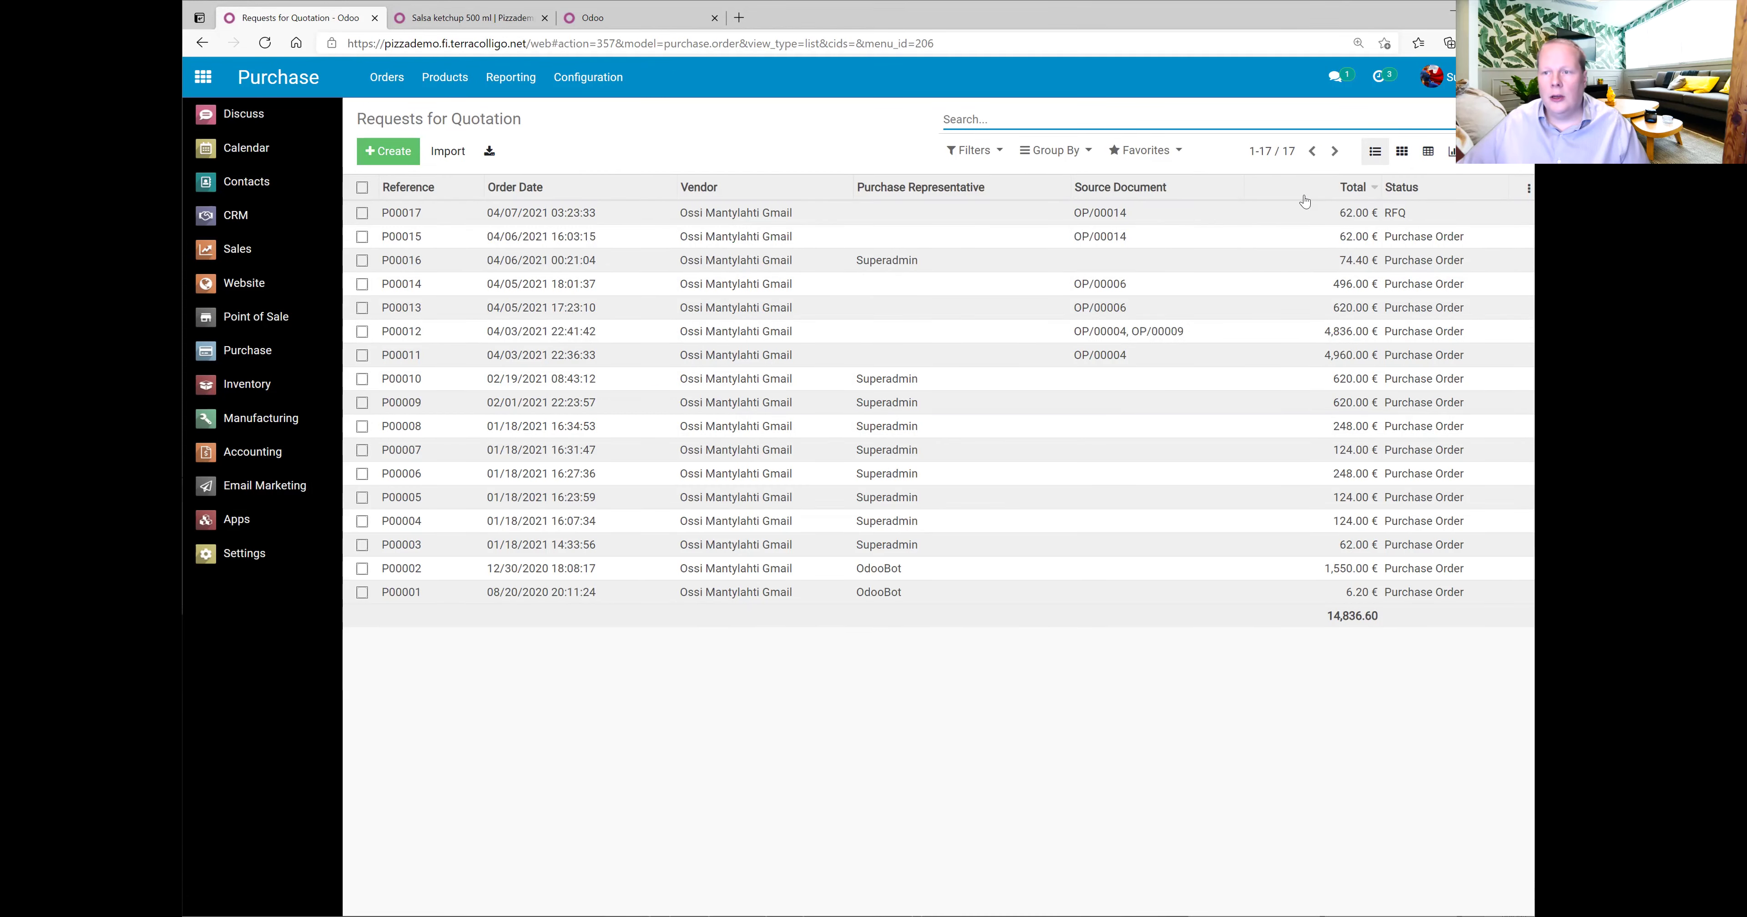
{"action": "left_click", "coordinate": [1403, 216]}
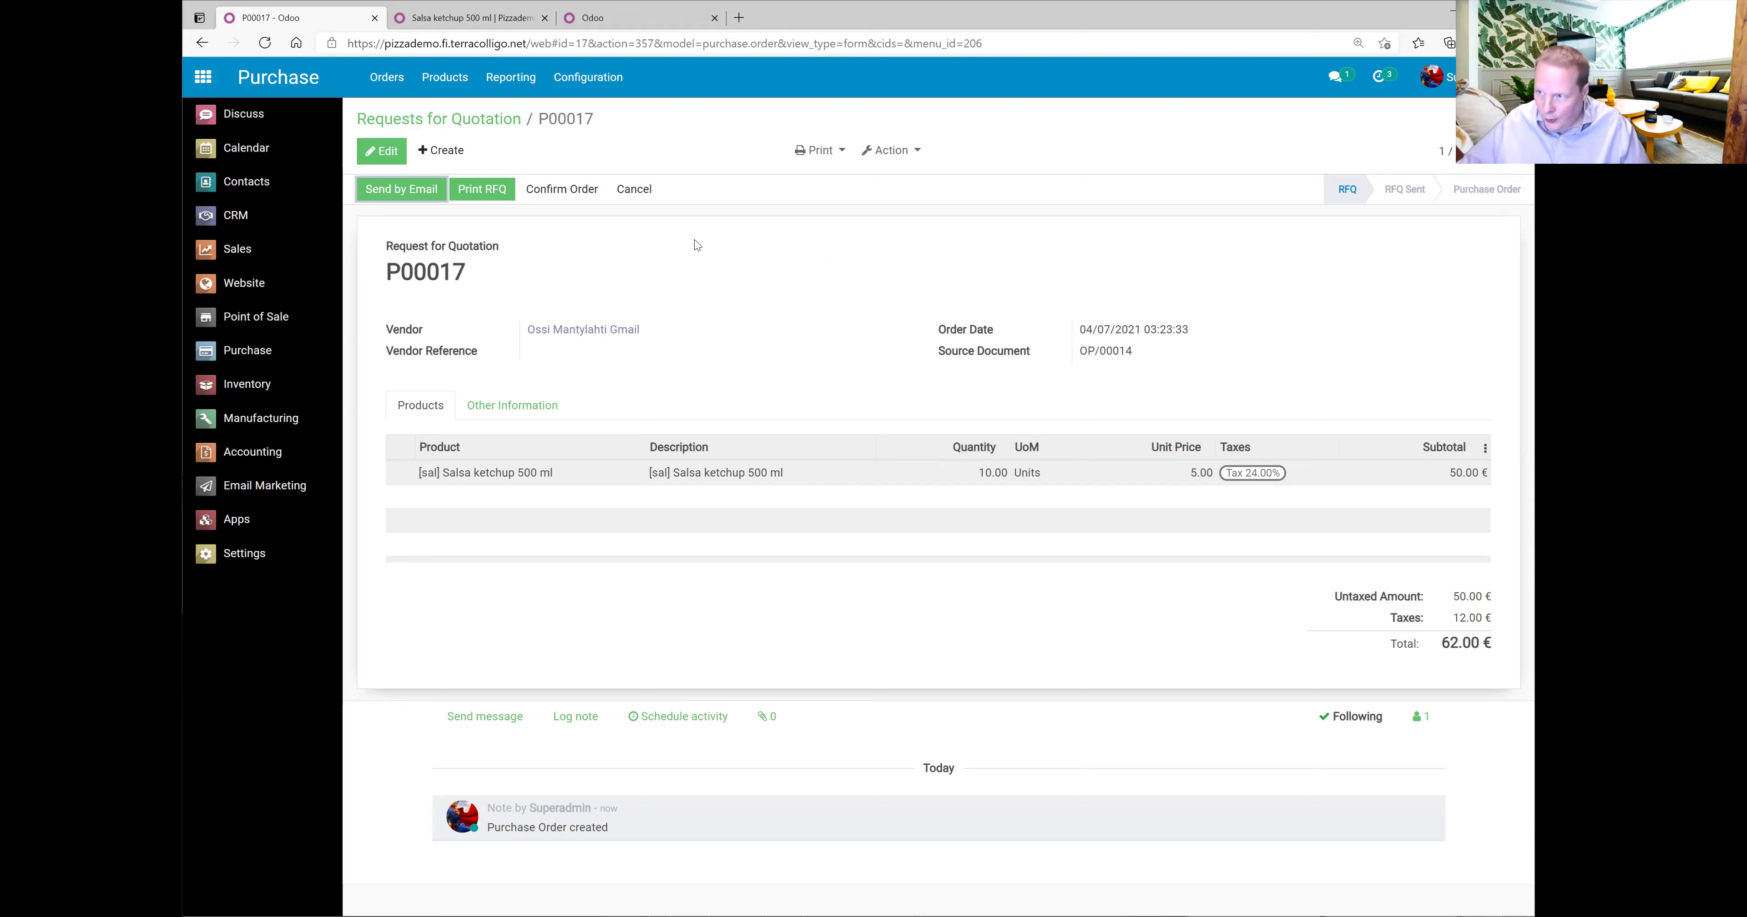
{"action": "left_click", "coordinate": [540, 192]}
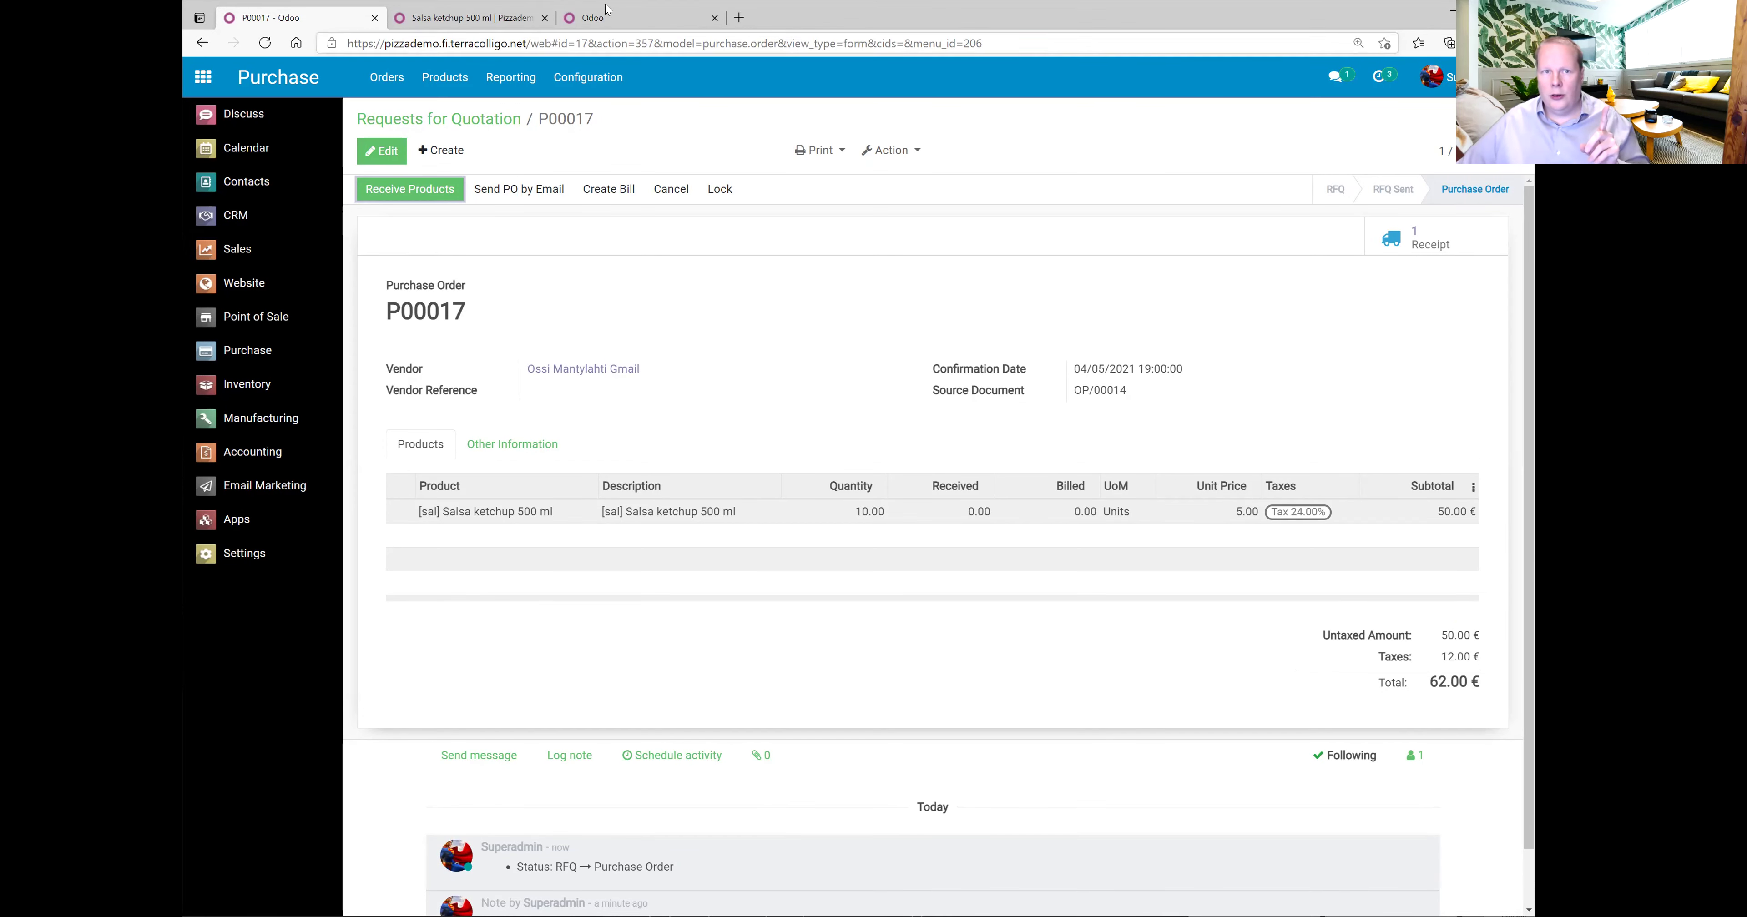
Refresh the Salsa ketchup 500 ml variant and check its warehouse stocks with the purchase order confirmed.
{"action": "left_click", "coordinate": [612, 22]}
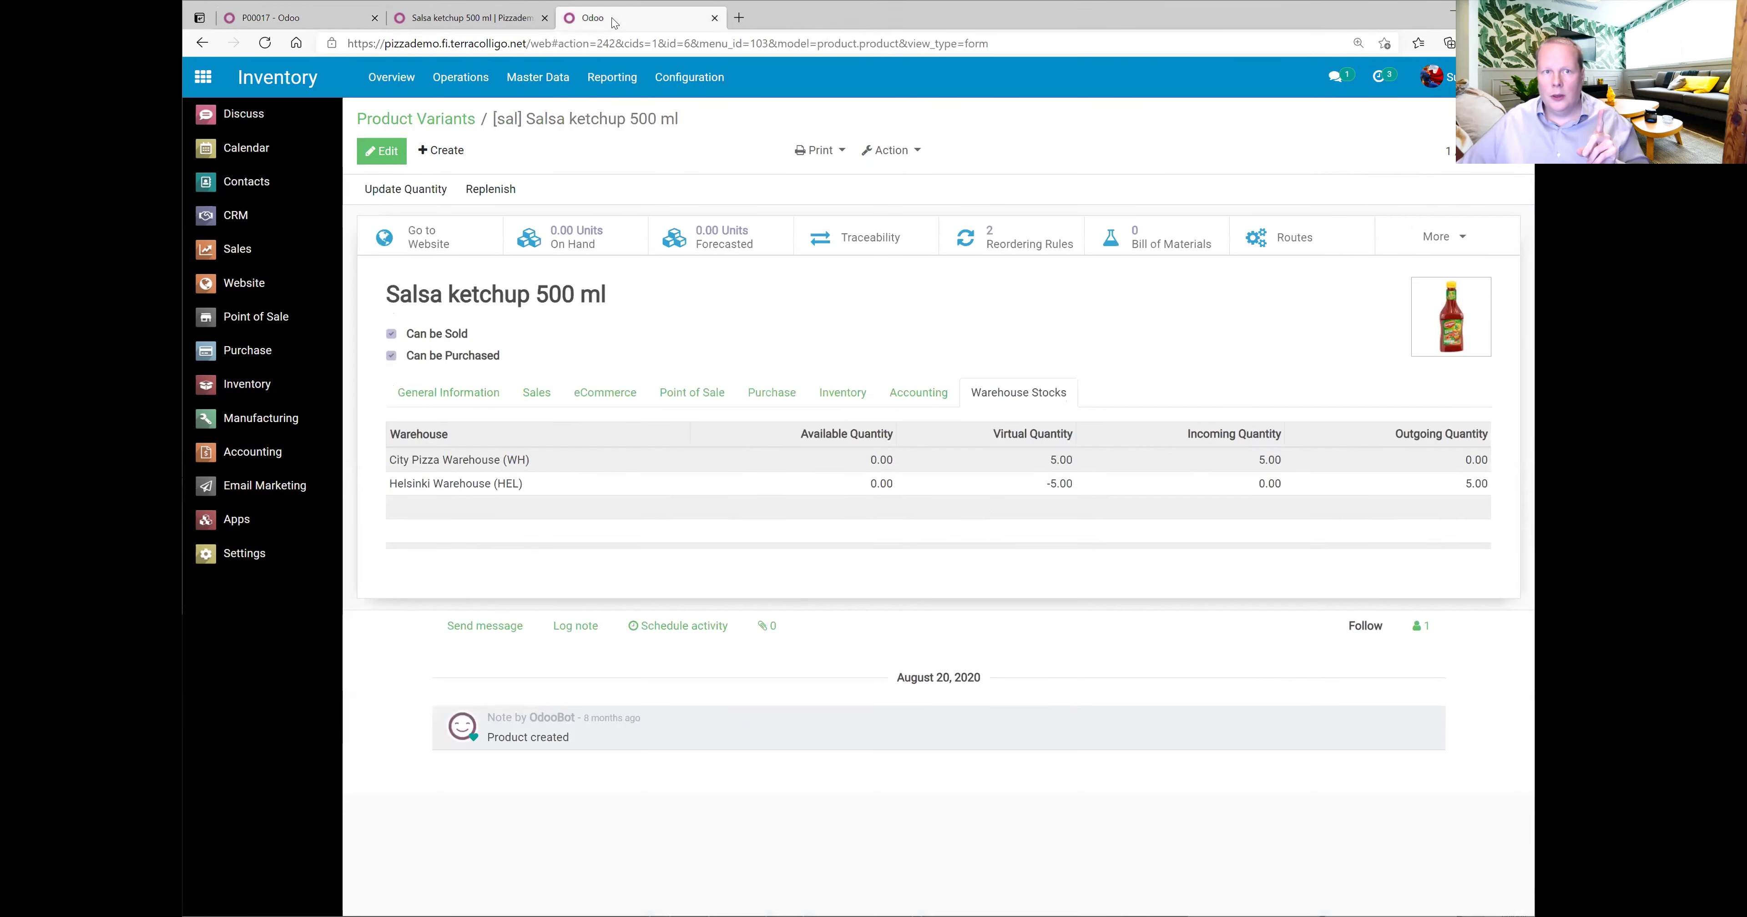
{"action": "left_click", "coordinate": [264, 43]}
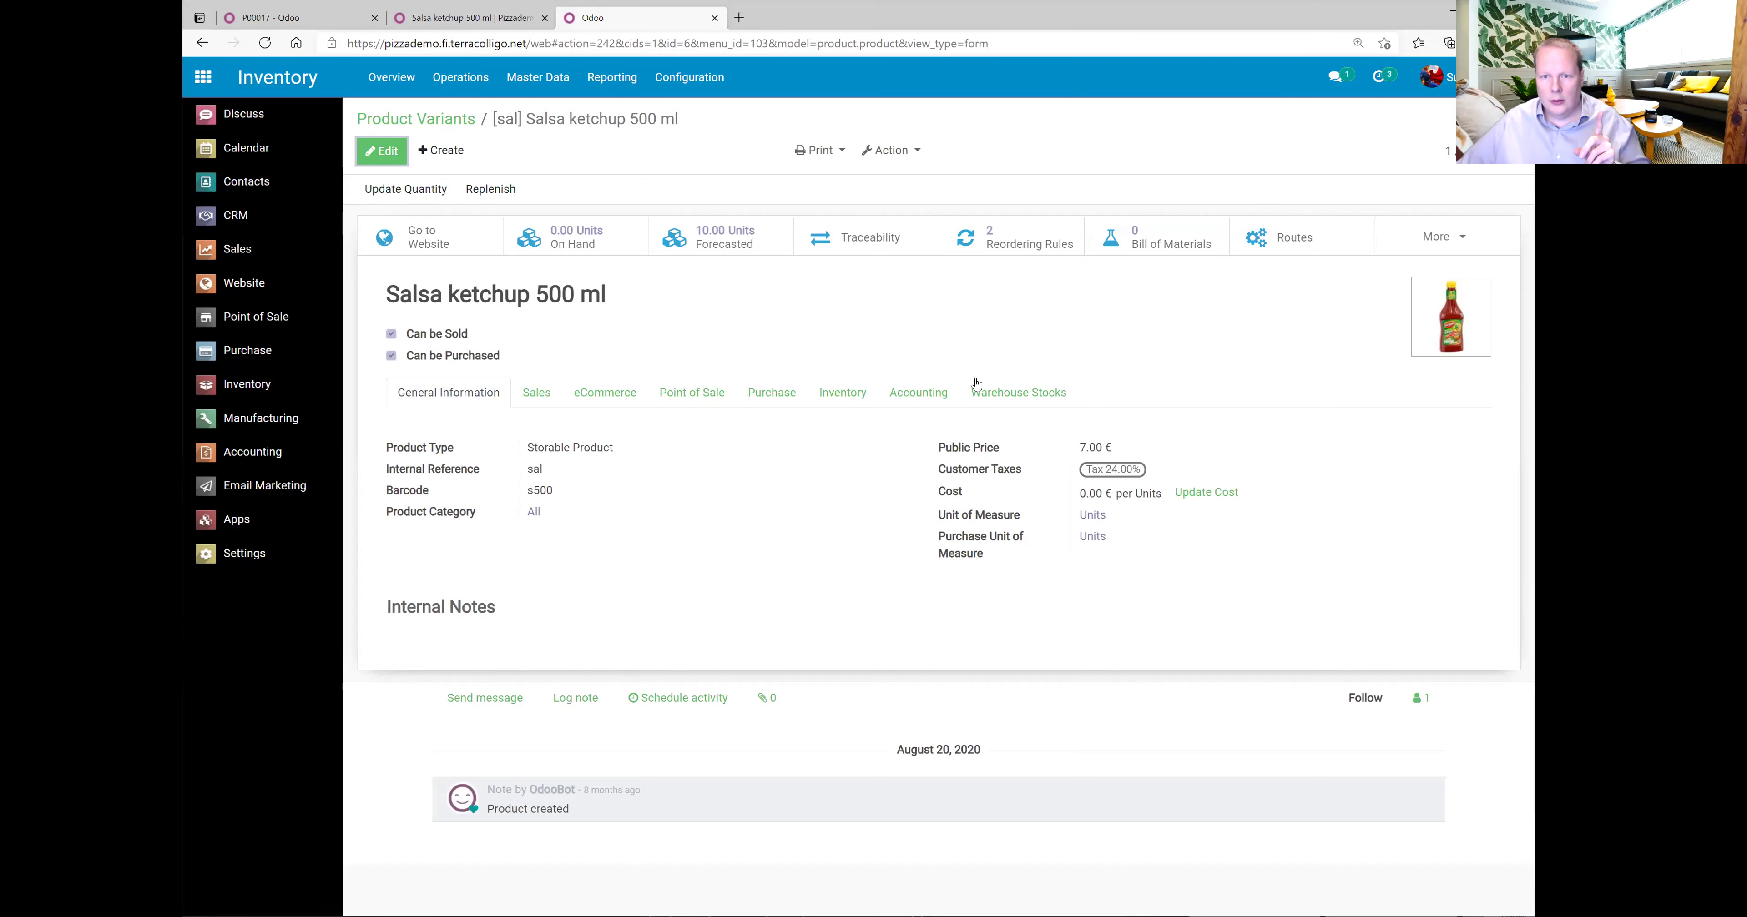
{"action": "left_click", "coordinate": [997, 392]}
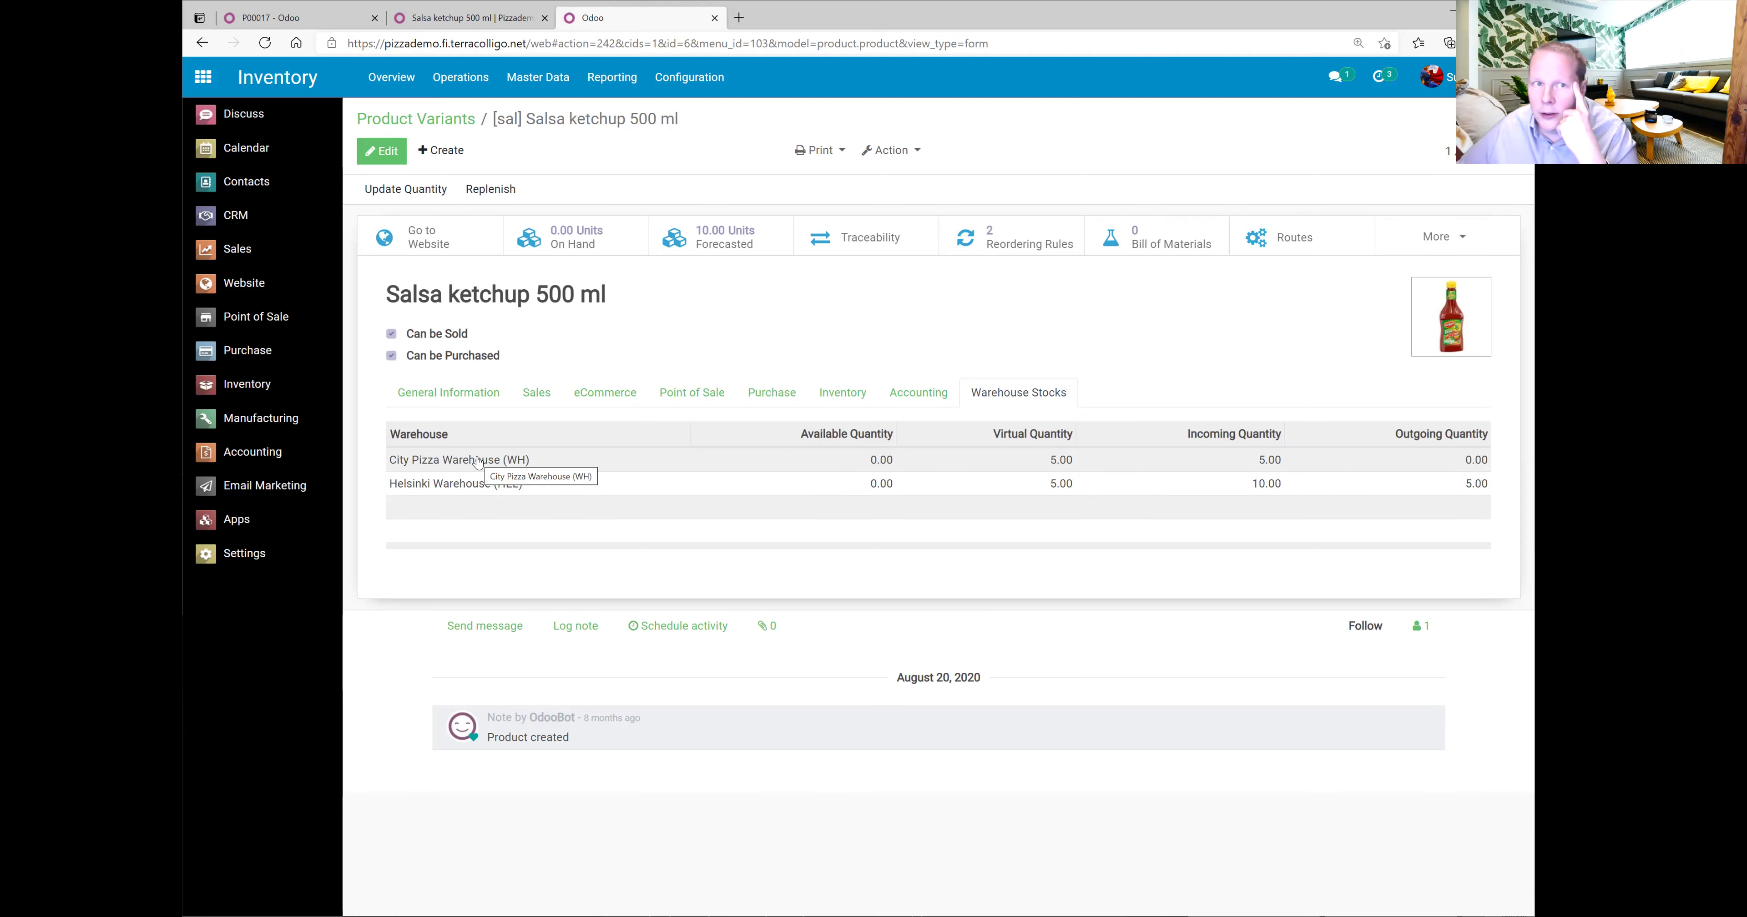
Reload the Salsa ketchup 500 ml page in the web shop and check its availability in store.
{"action": "left_click", "coordinate": [471, 19]}
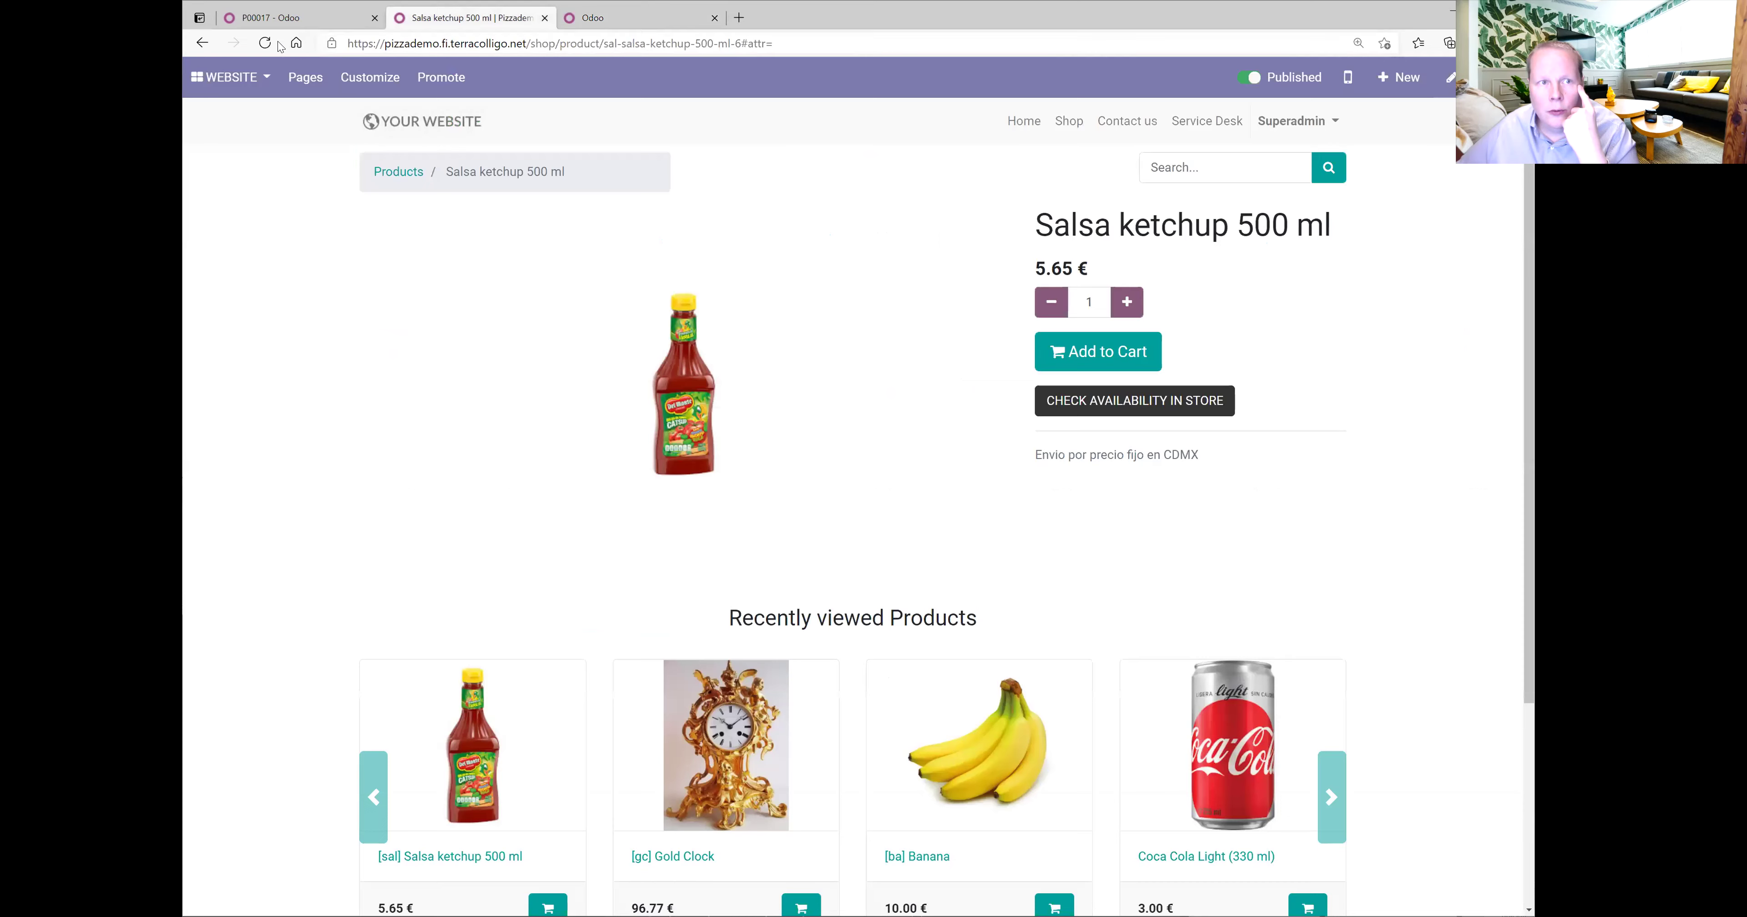
{"action": "left_click", "coordinate": [264, 43]}
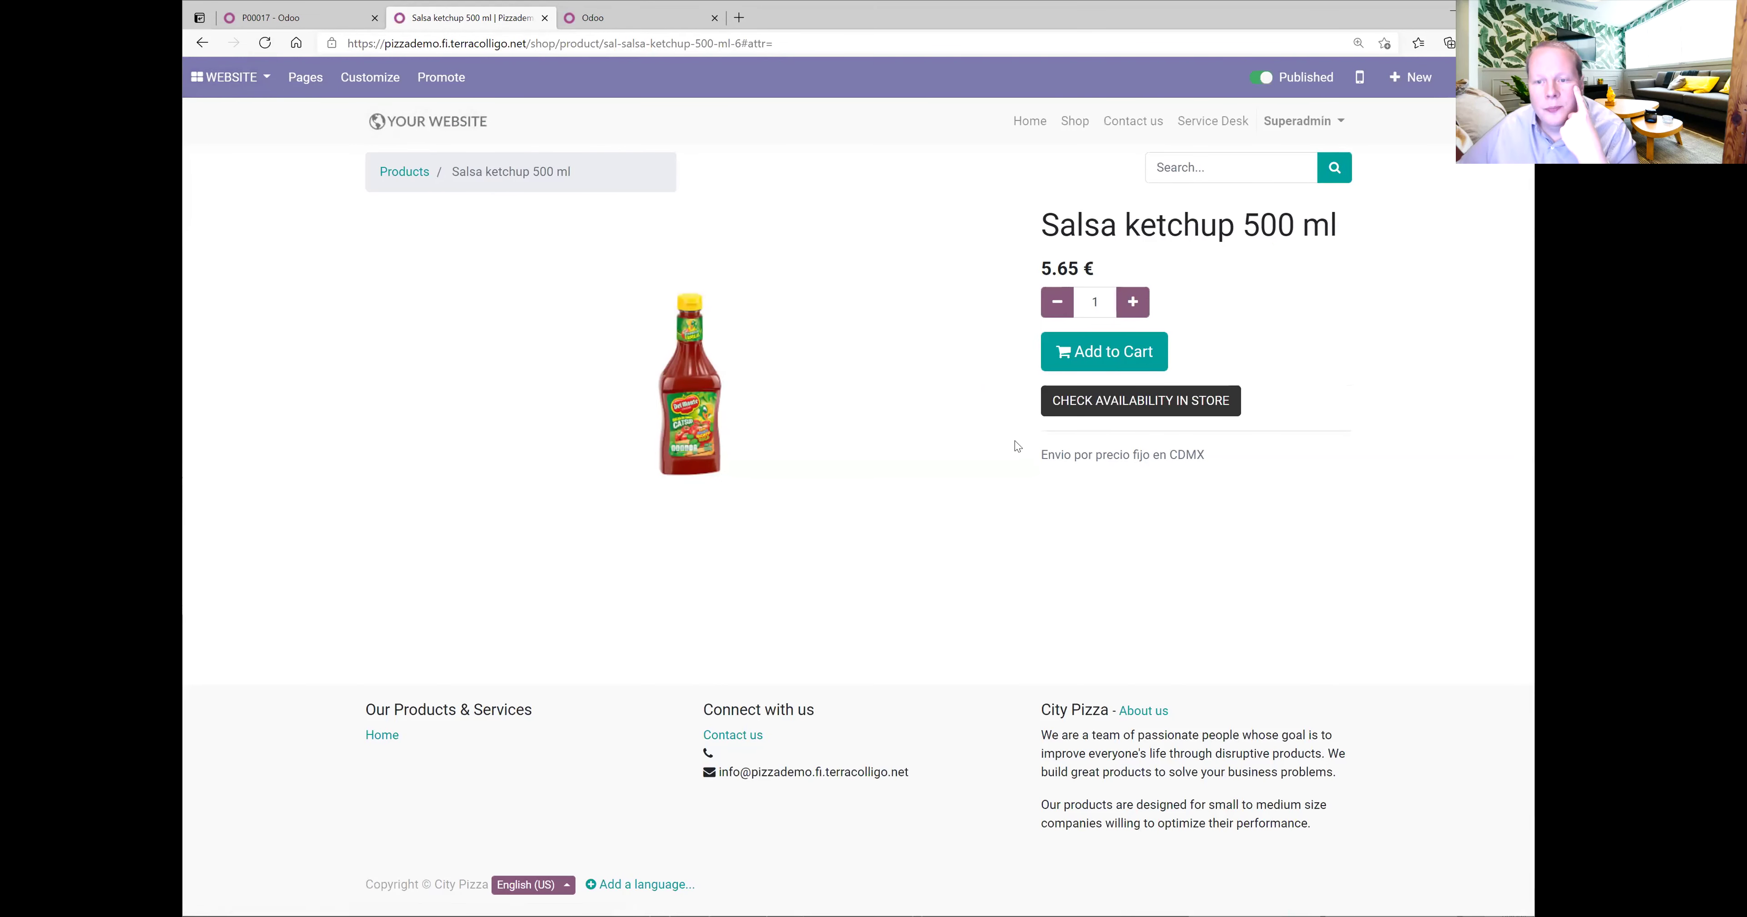
{"action": "left_click", "coordinate": [1091, 397]}
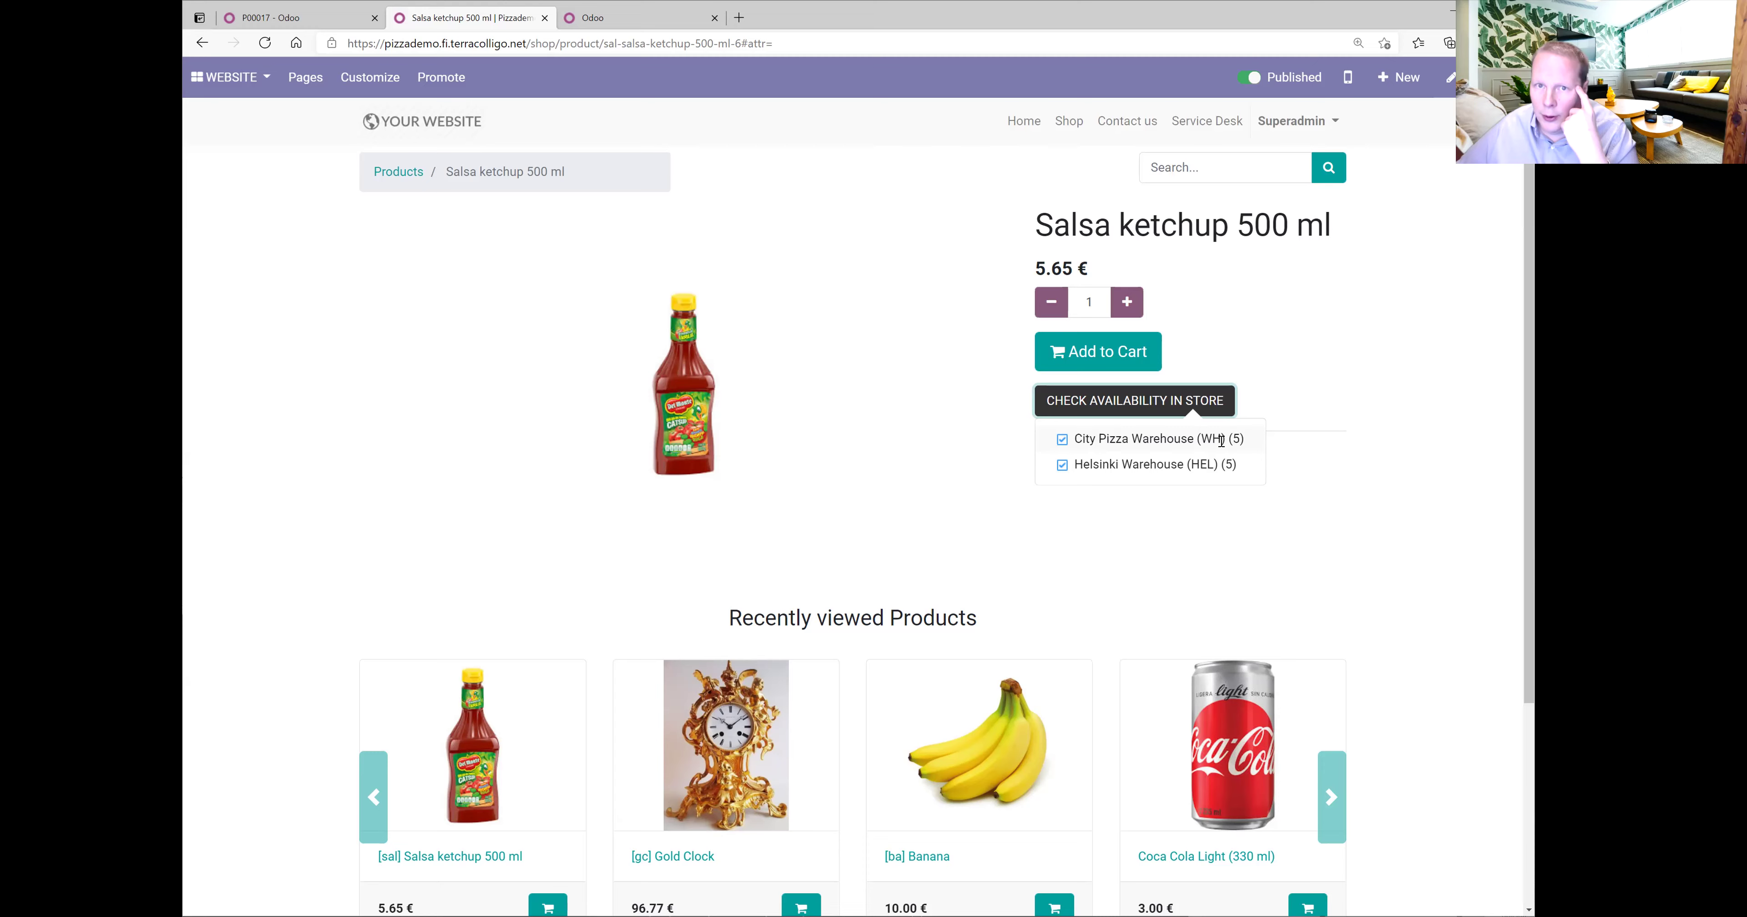
Create a sales quotation for the customer Mexico User with 4 units of Salsa ketchup 500 ml.
{"action": "left_click", "coordinate": [284, 18]}
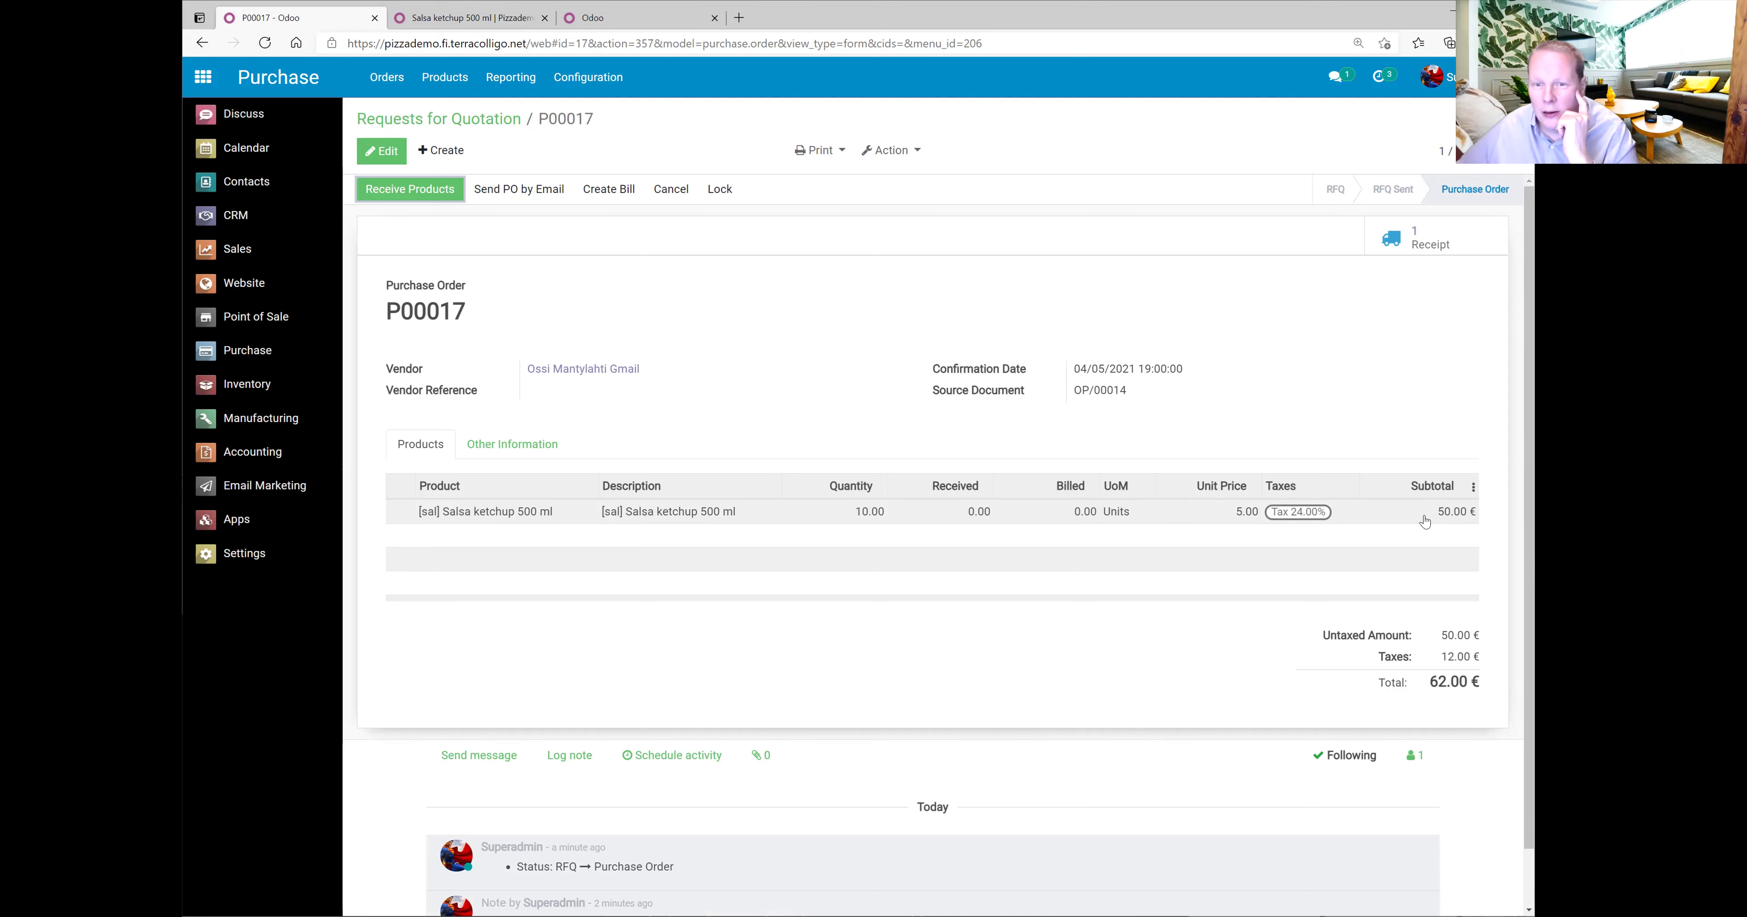
{"action": "left_click", "coordinate": [250, 249]}
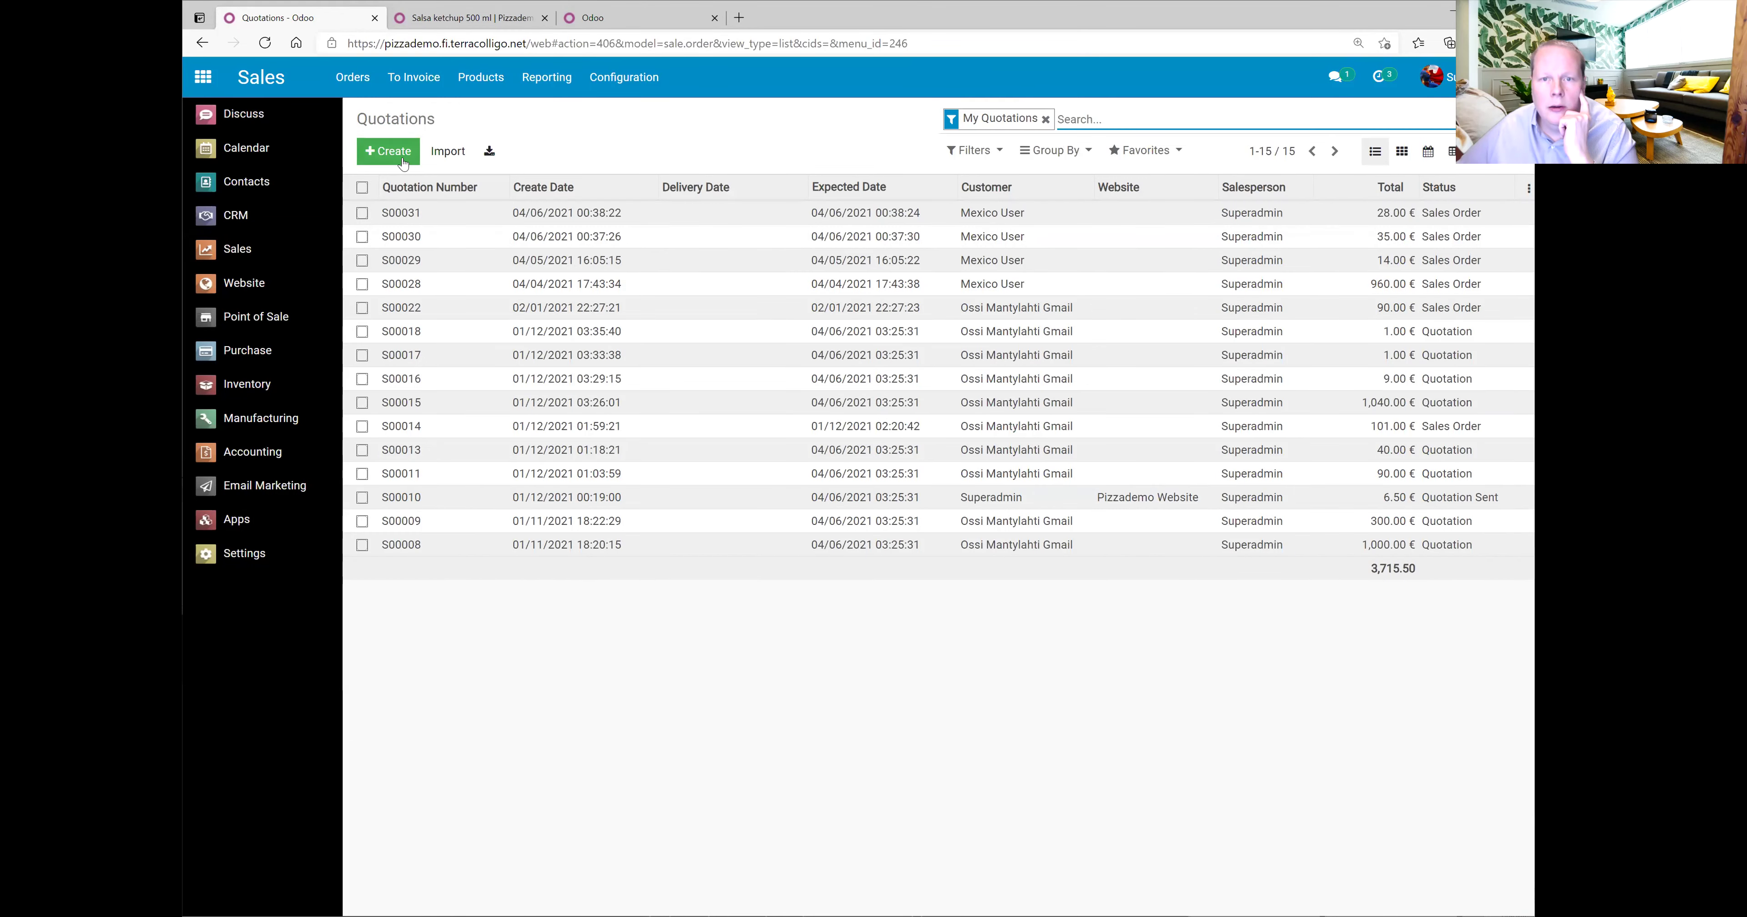
{"action": "left_click", "coordinate": [388, 151]}
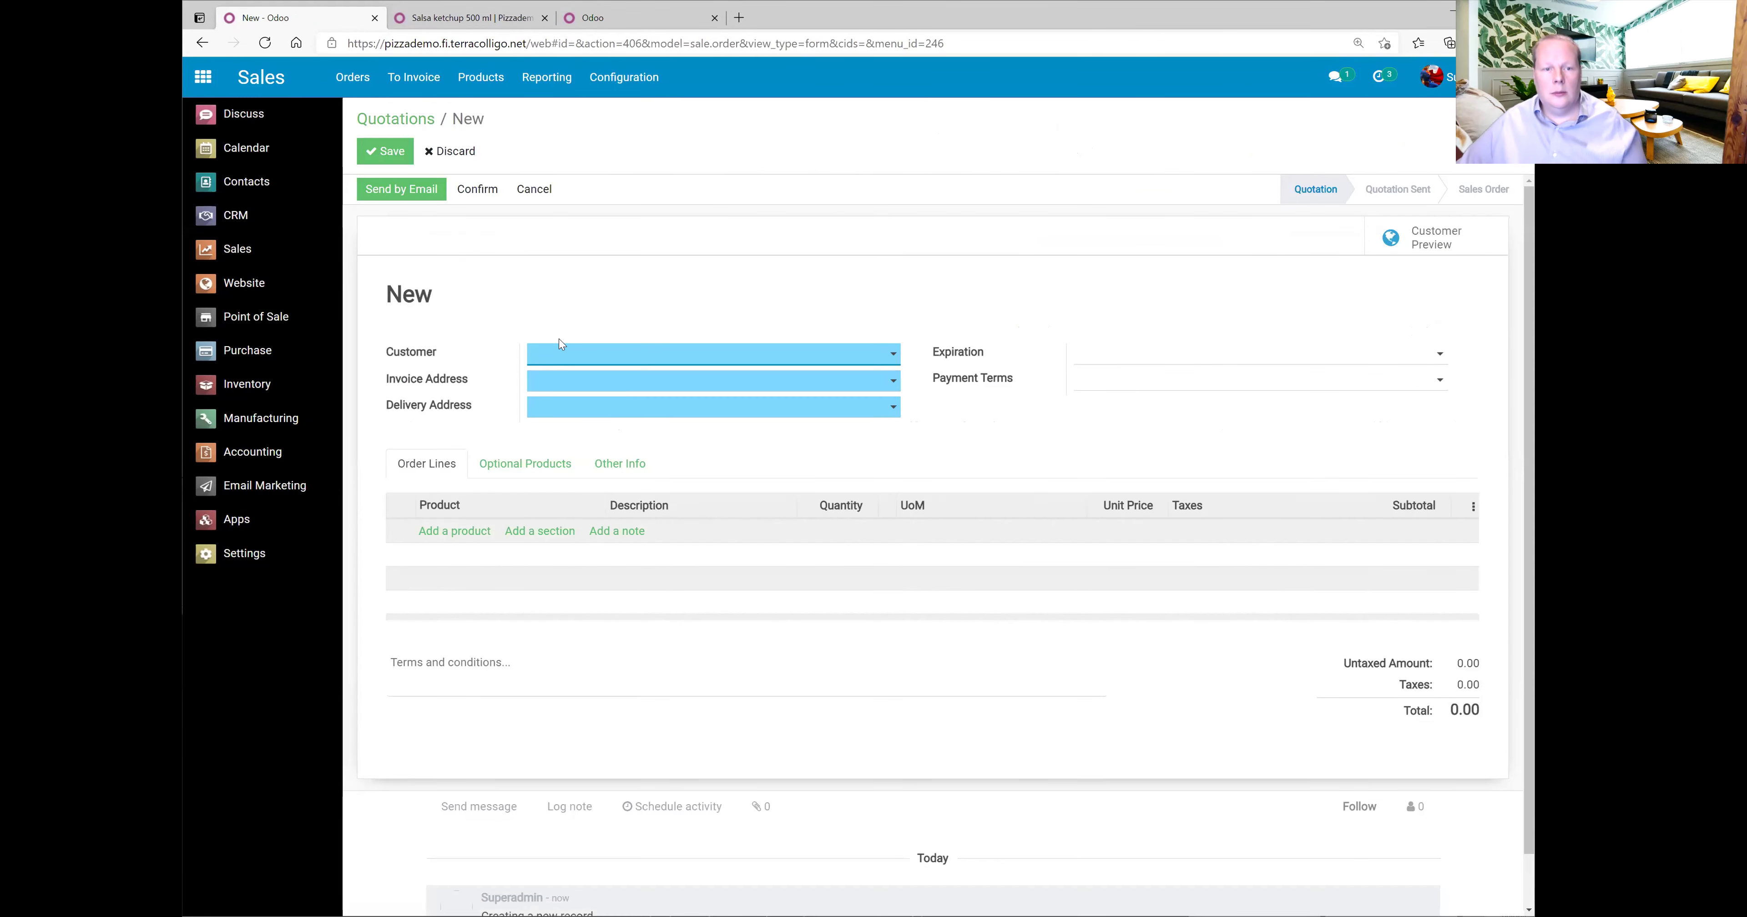
{"action": "left_click", "coordinate": [566, 353]}
{"action": "left_click", "coordinate": [578, 516]}
{"action": "left_click", "coordinate": [445, 539]}
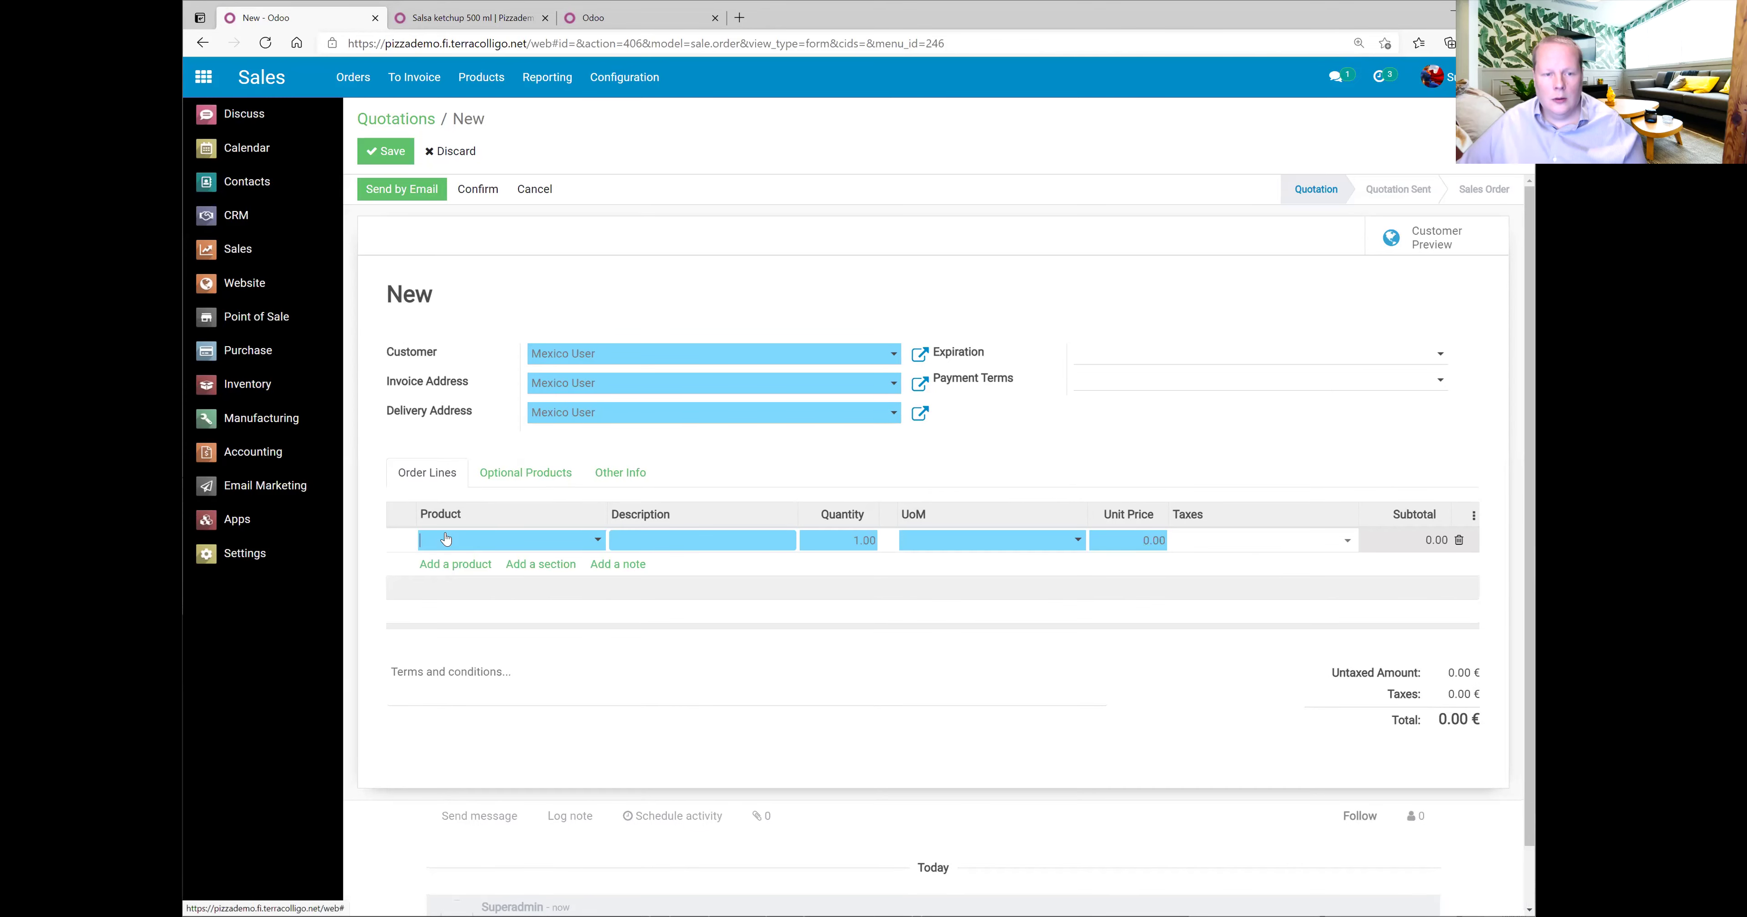
{"action": "type", "text": "sa"}
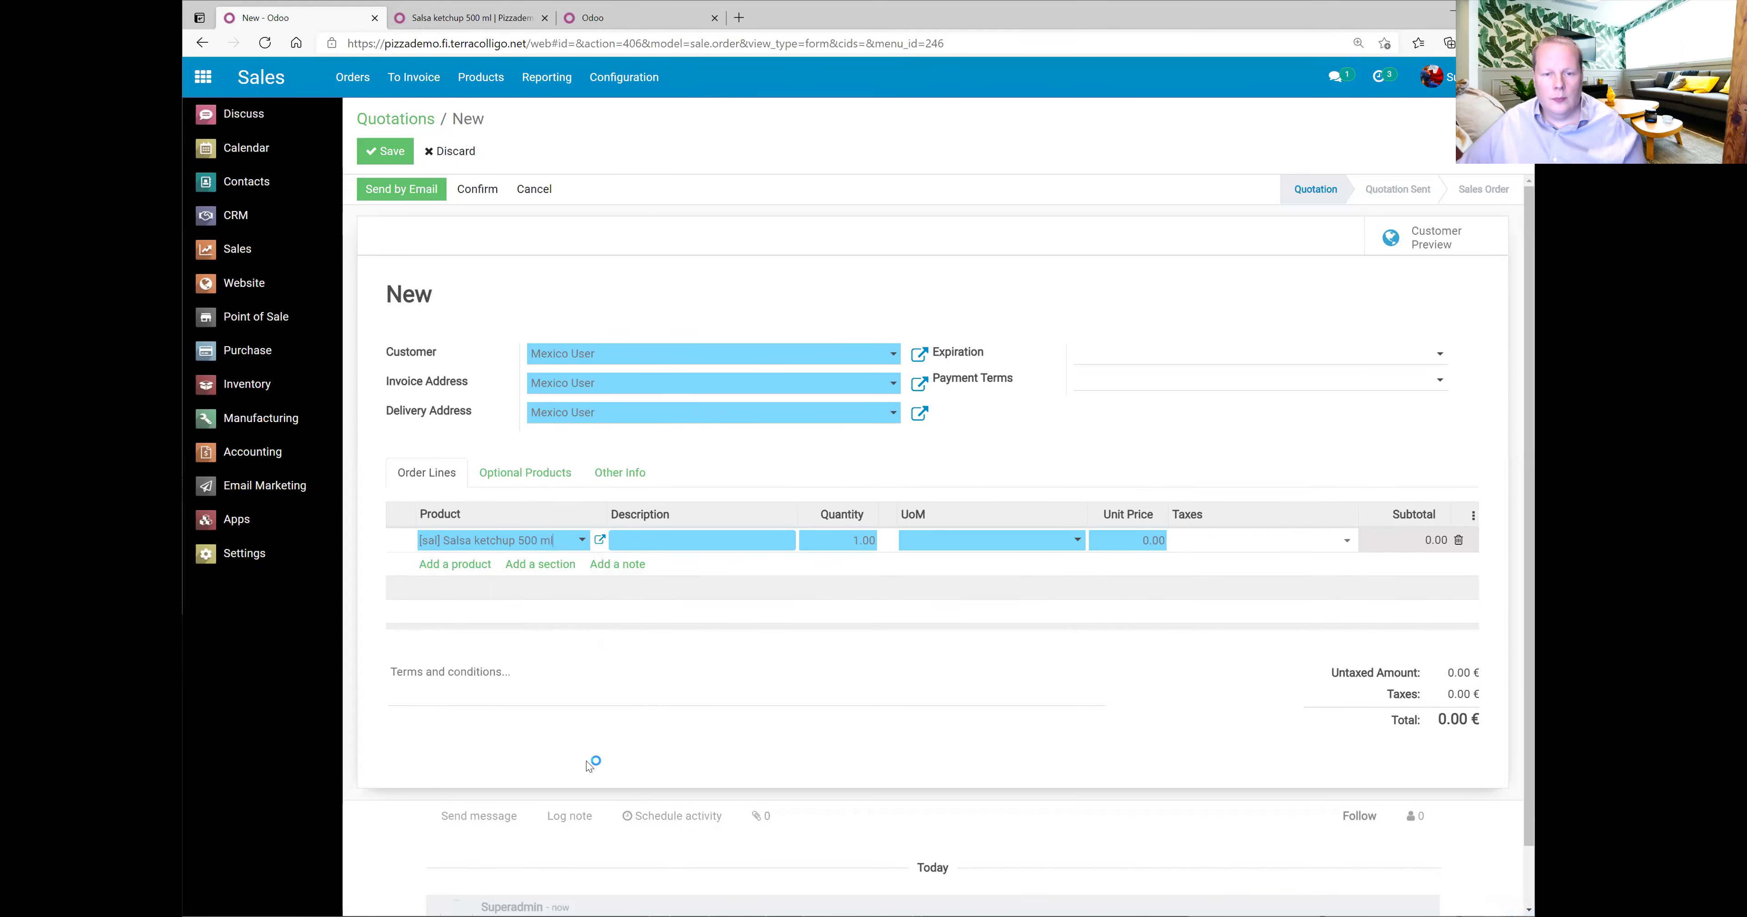
{"action": "type", "text": "4"}
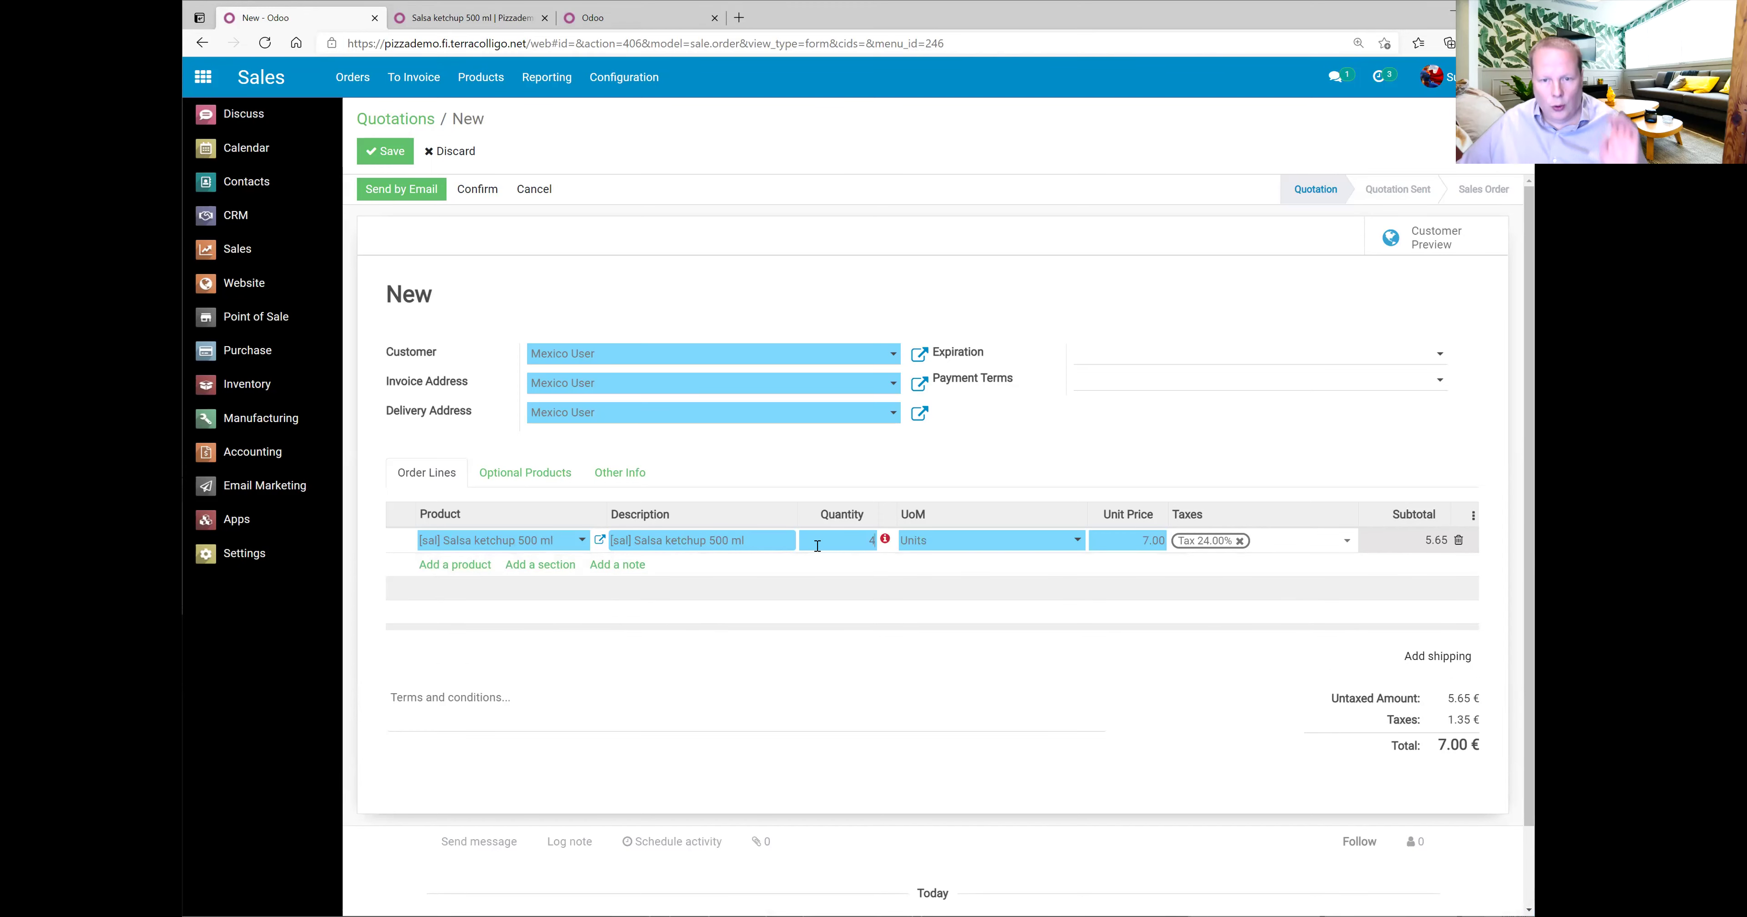
Check the delivery warehouse of the new quotation, save the quotation and return to its order lines.
{"action": "left_click", "coordinate": [617, 475]}
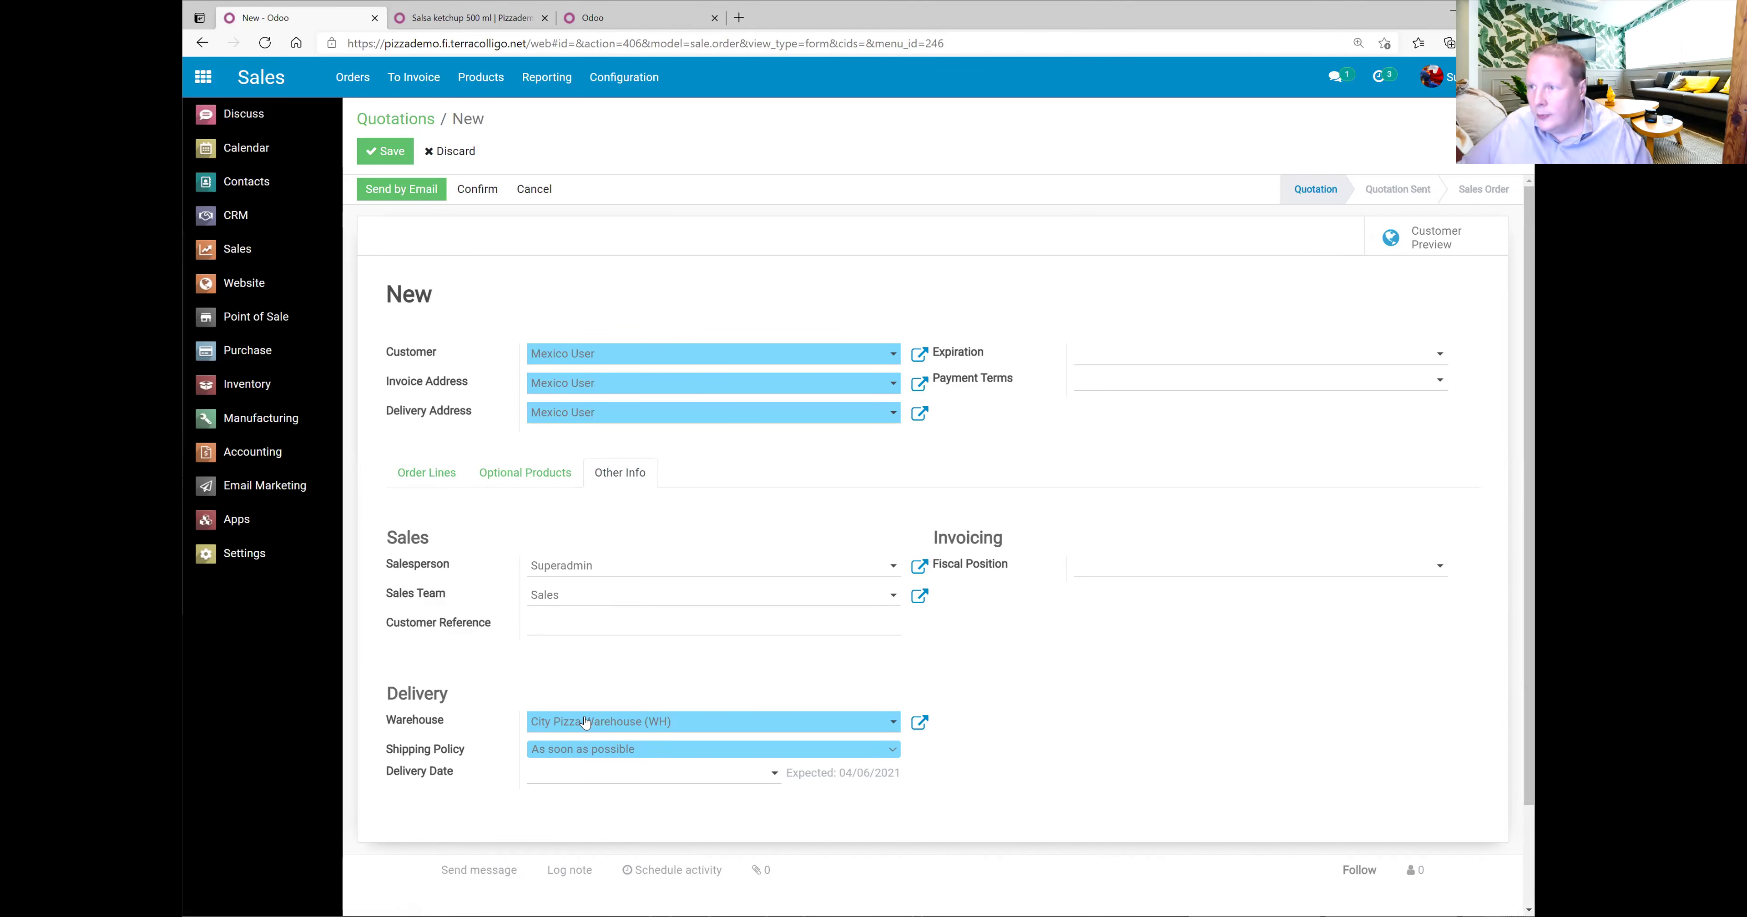
{"action": "left_click", "coordinate": [384, 151]}
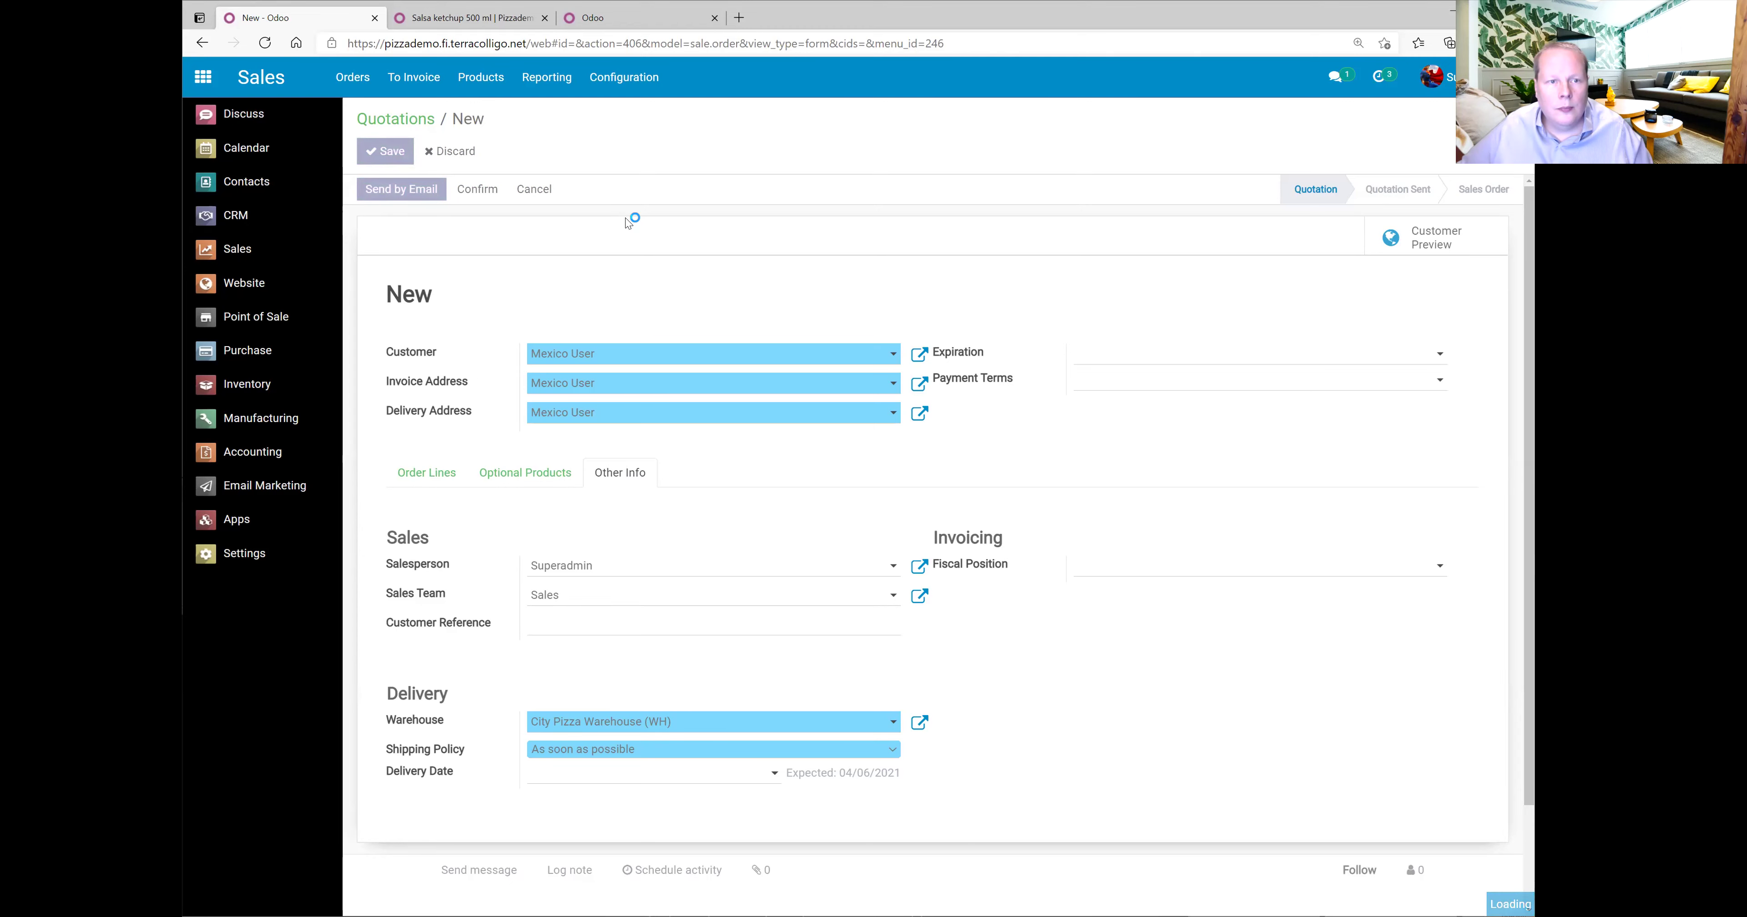
{"action": "left_click", "coordinate": [425, 447]}
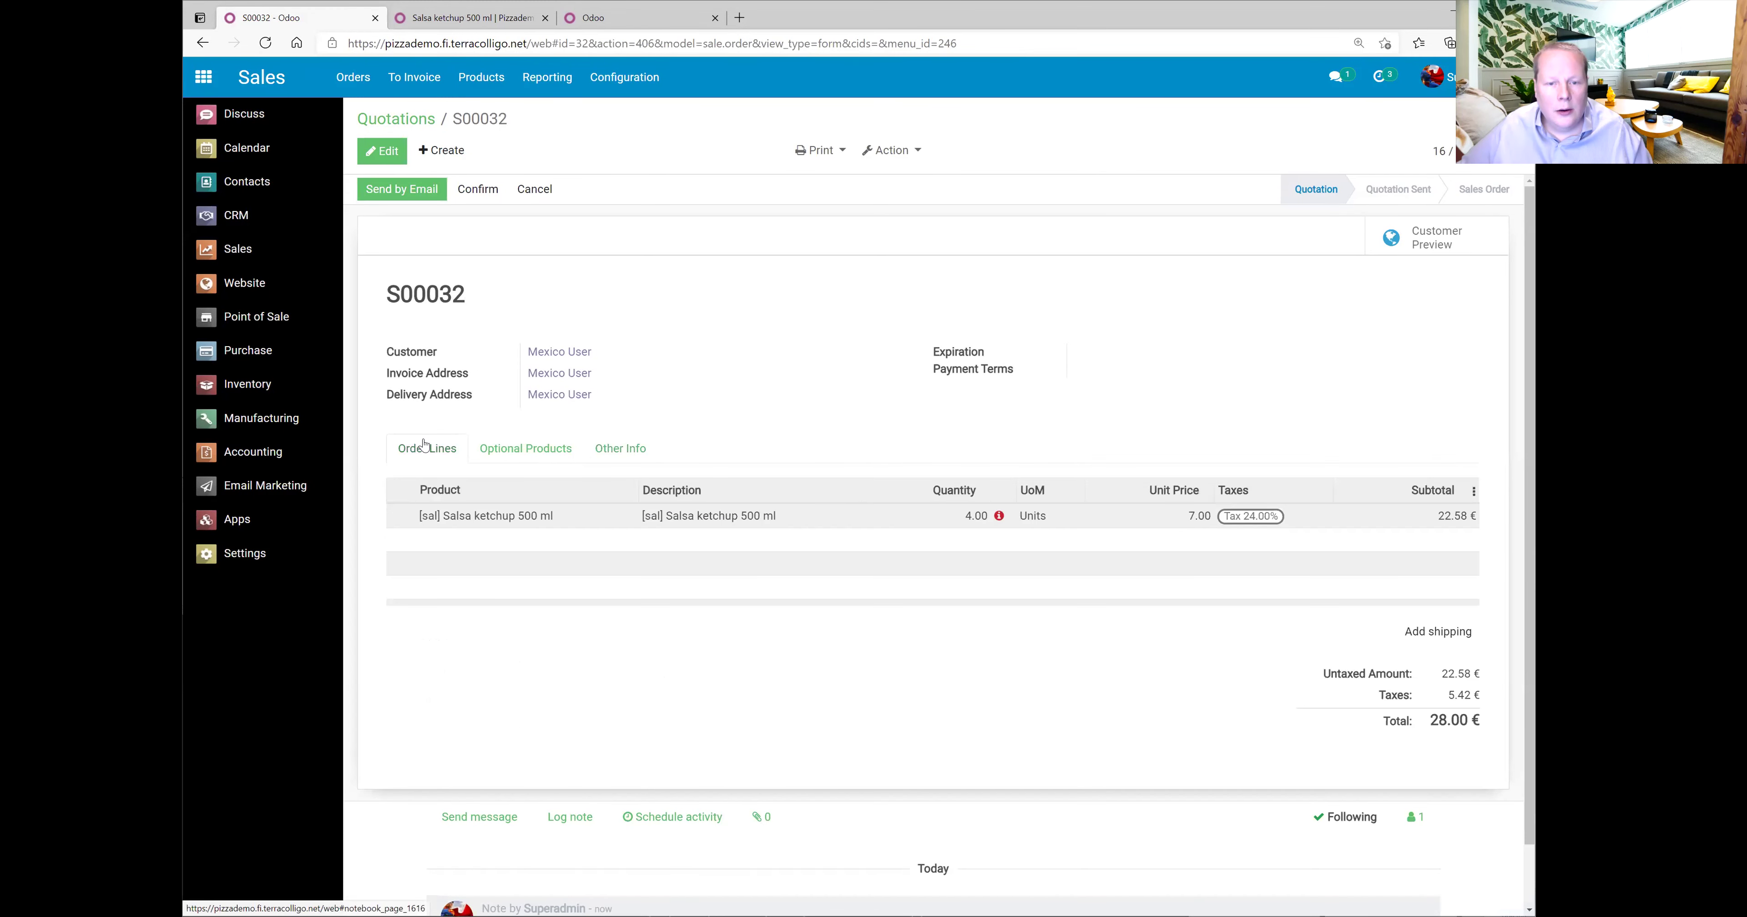
View the stock availability and inventory forecast for the Salsa ketchup 500 ml order line, and confirm the quotation.
{"action": "left_click", "coordinate": [999, 518]}
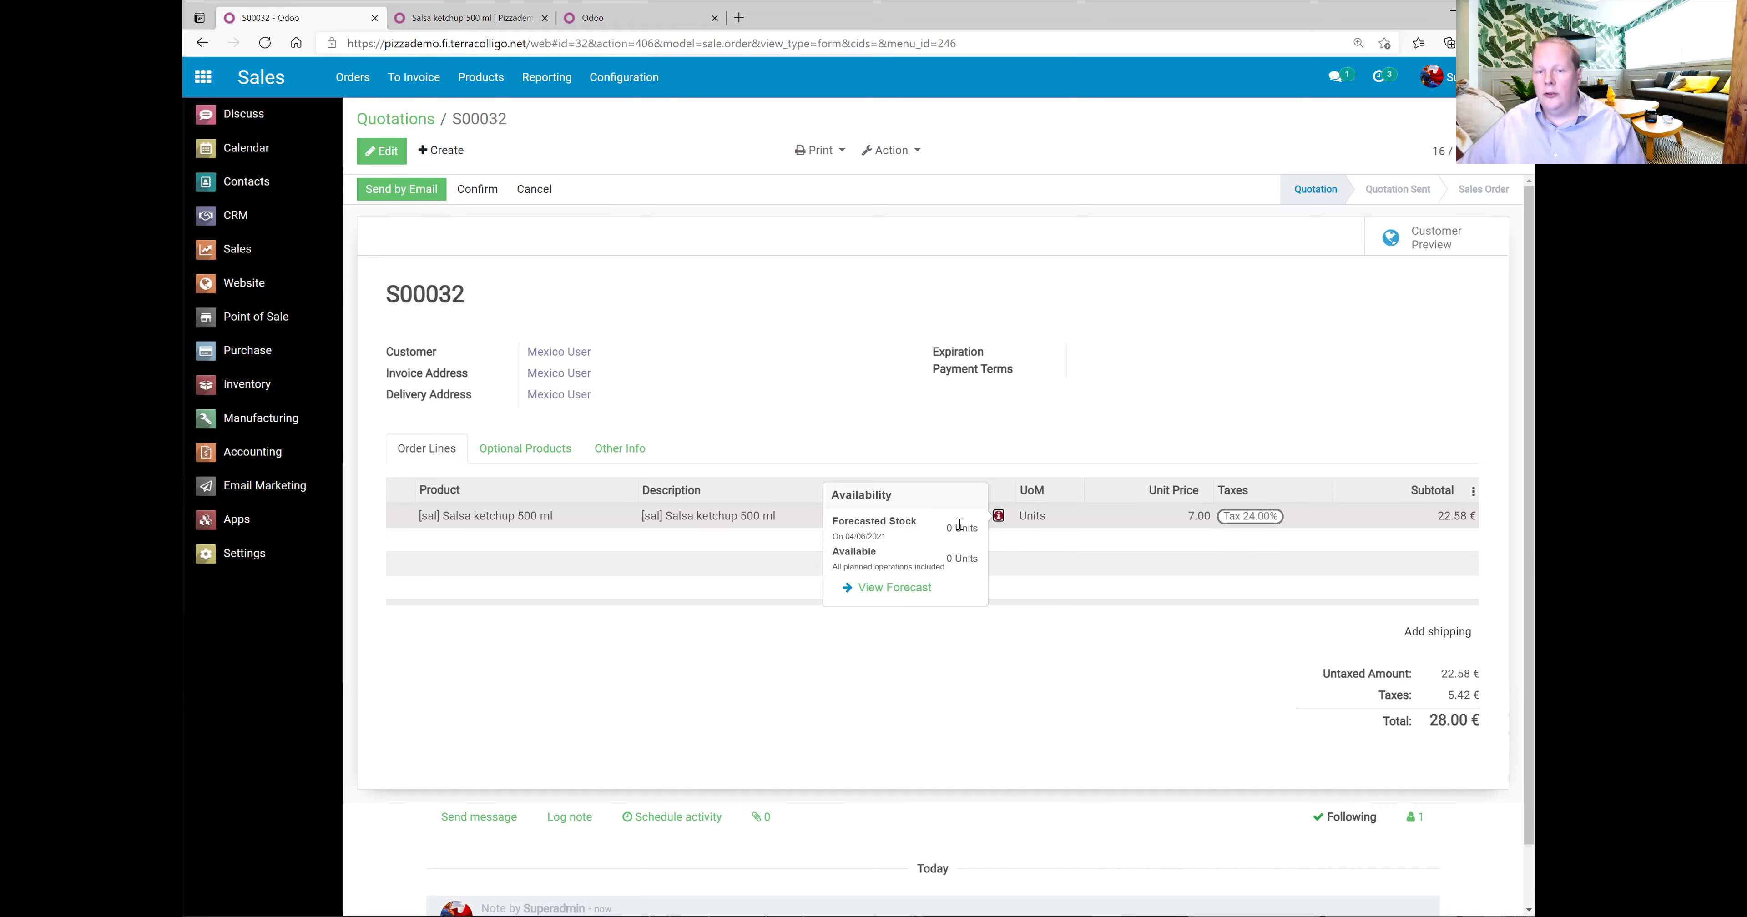
{"action": "left_click", "coordinate": [881, 589]}
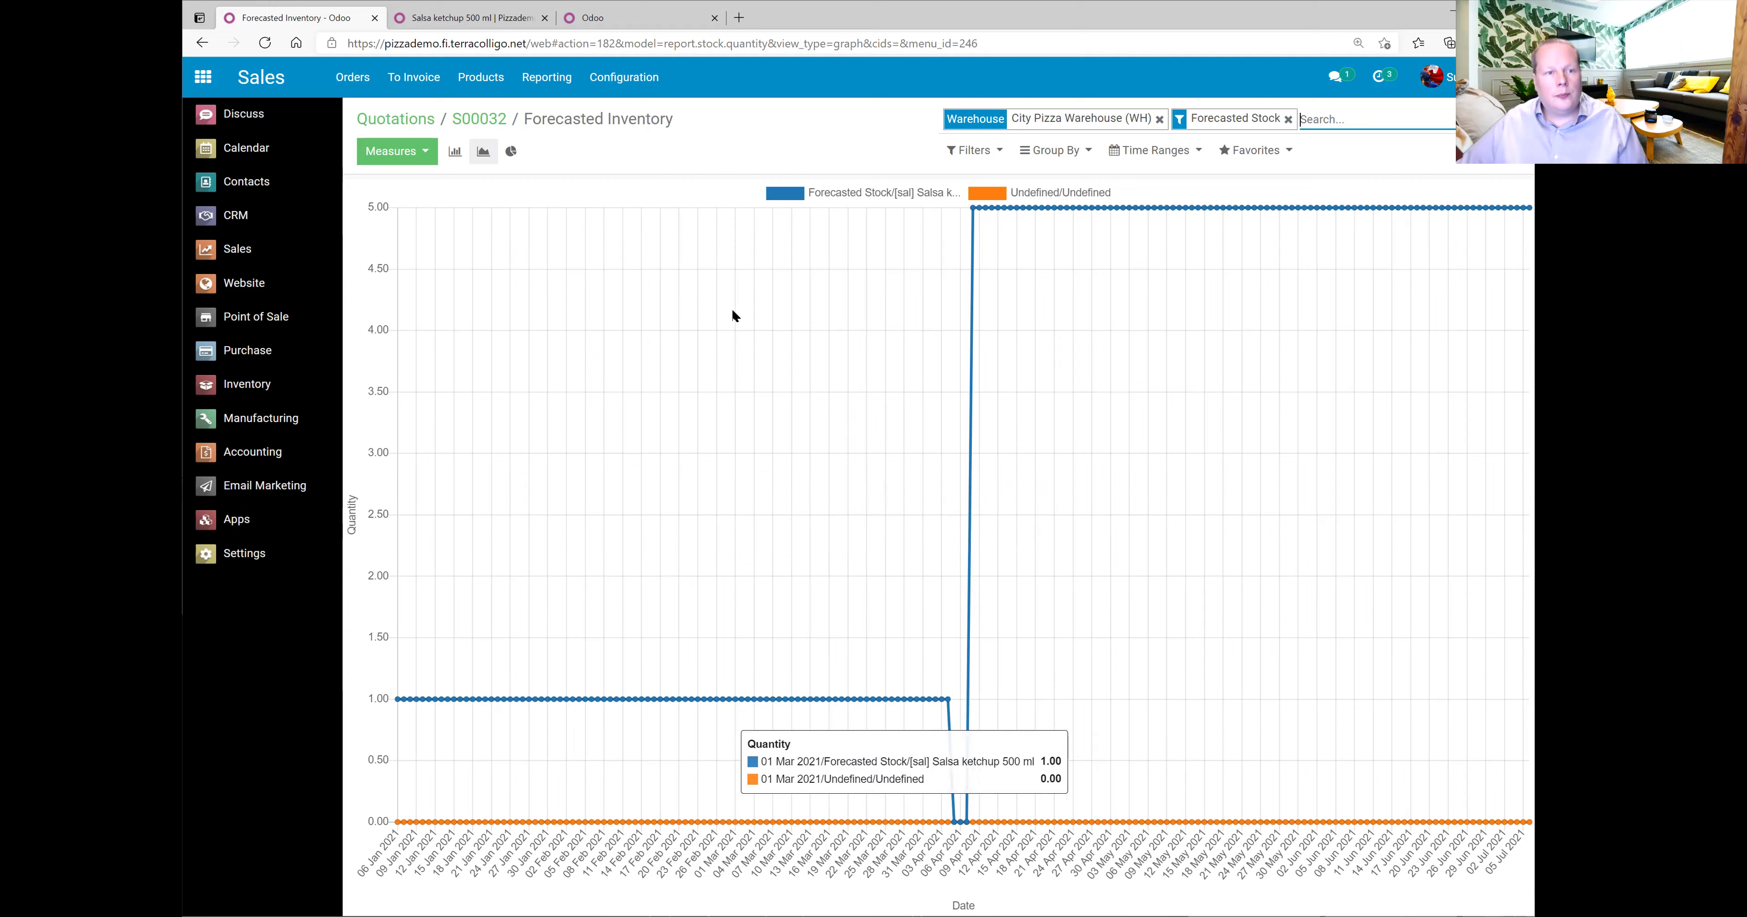
{"action": "left_click", "coordinate": [483, 121]}
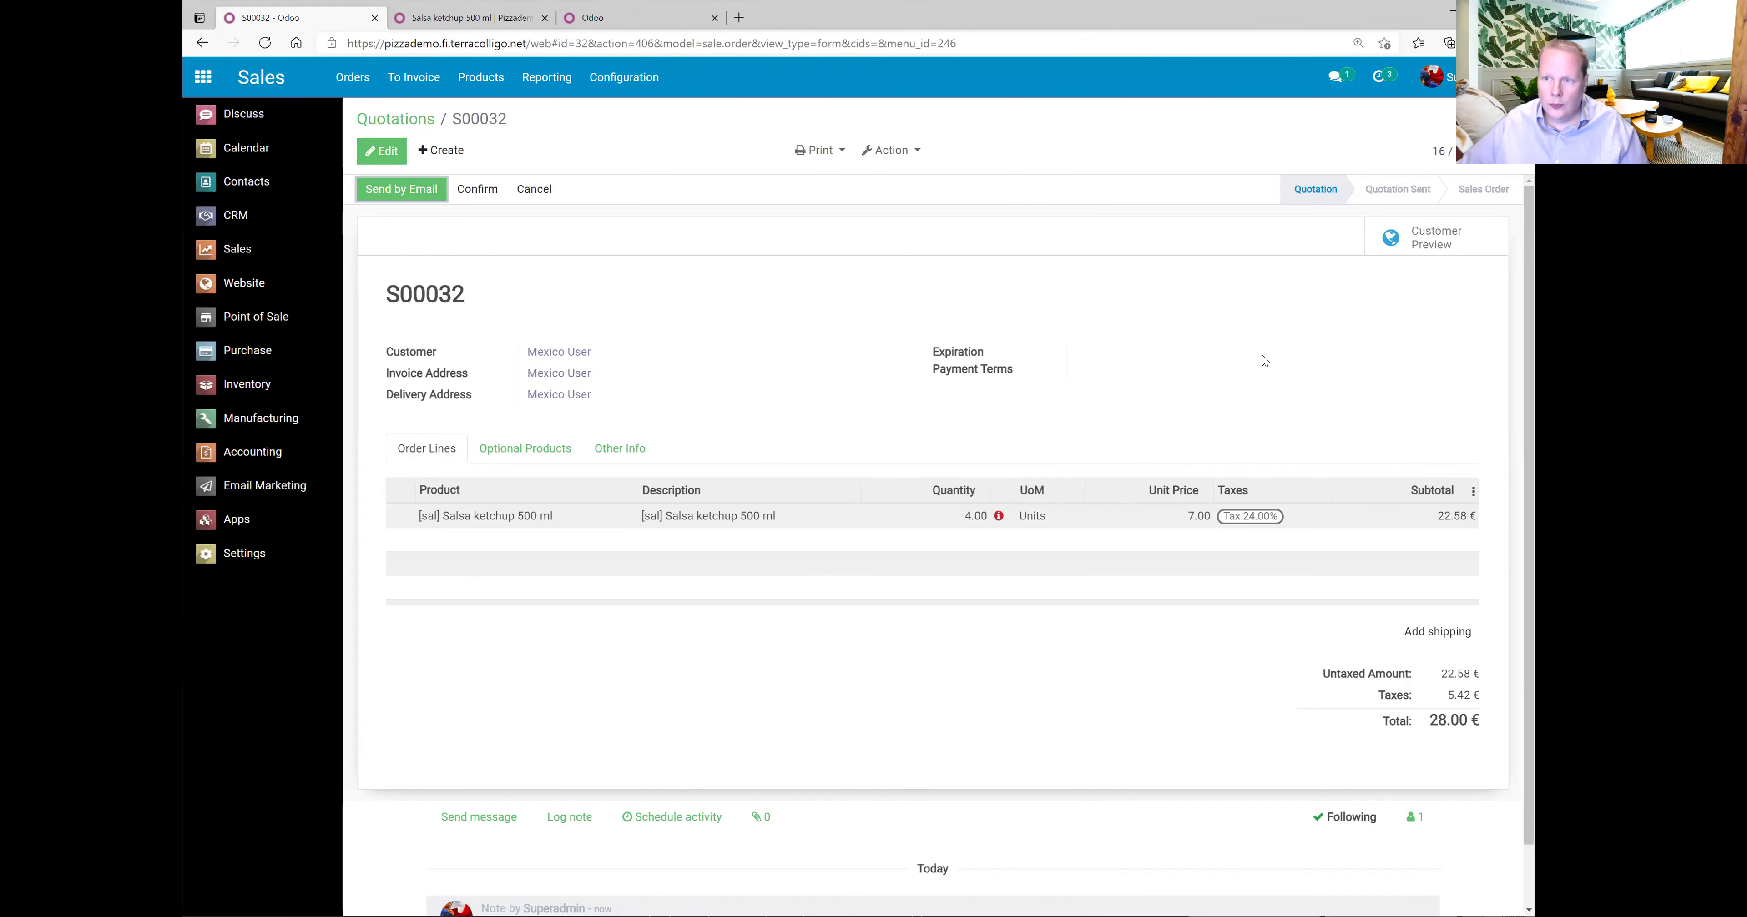
{"action": "left_click", "coordinate": [483, 191]}
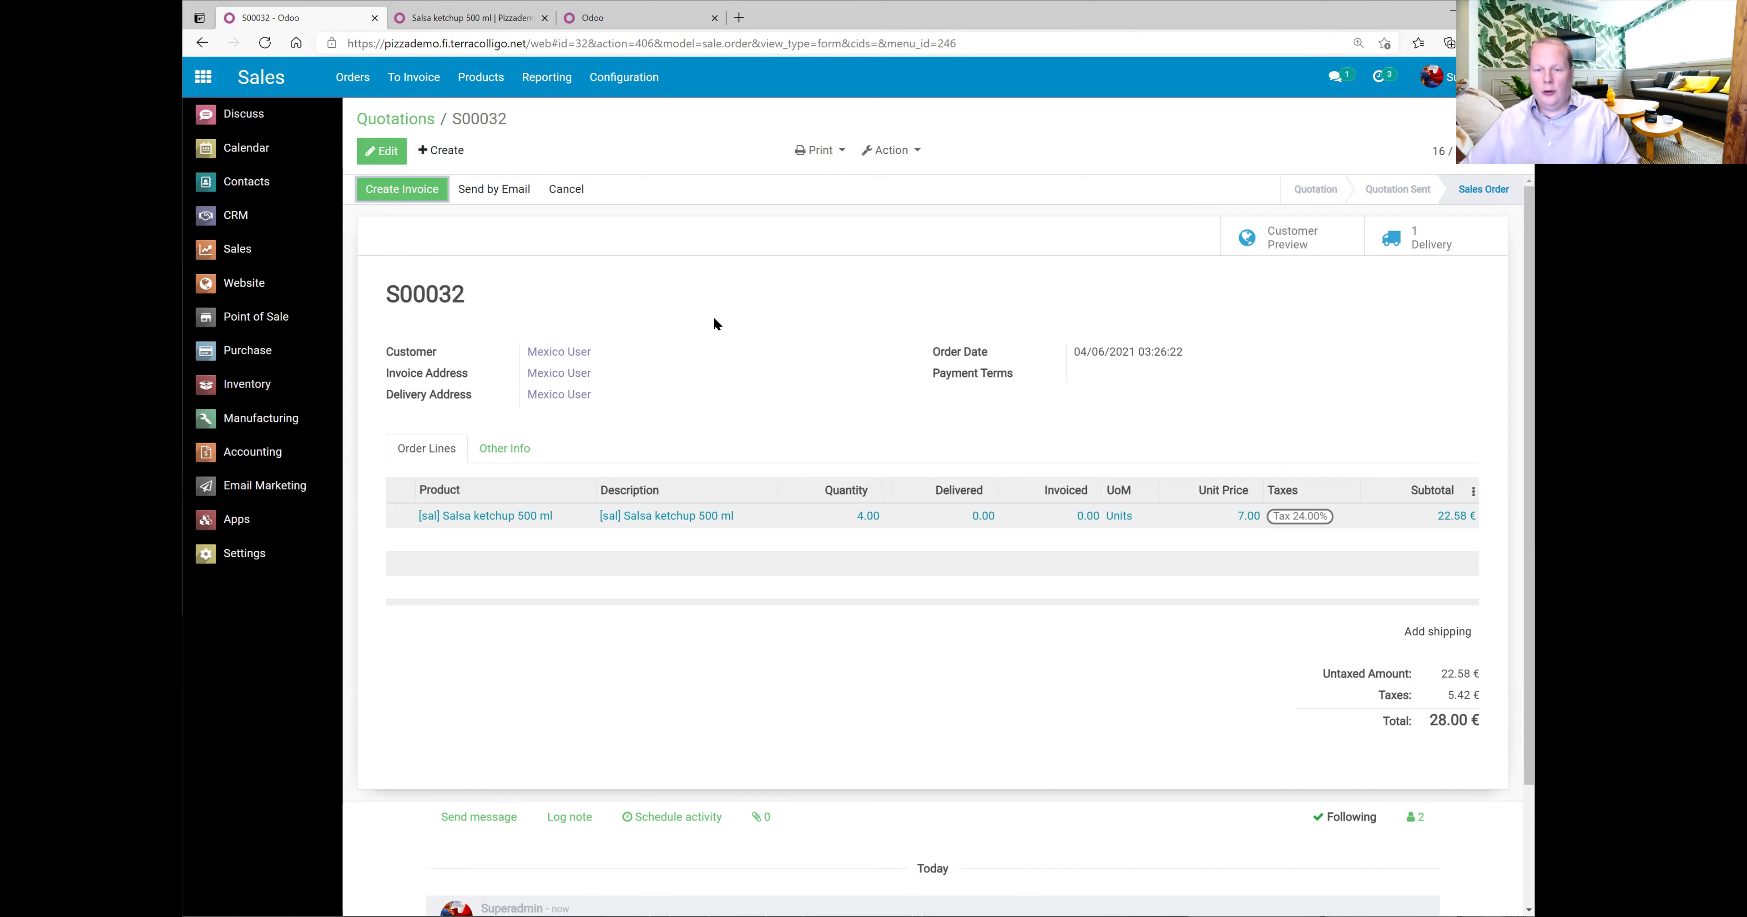
Refresh the Salsa ketchup 500 ml variant and check its warehouse stocks with the sales order confirmed.
{"action": "left_click", "coordinate": [599, 18]}
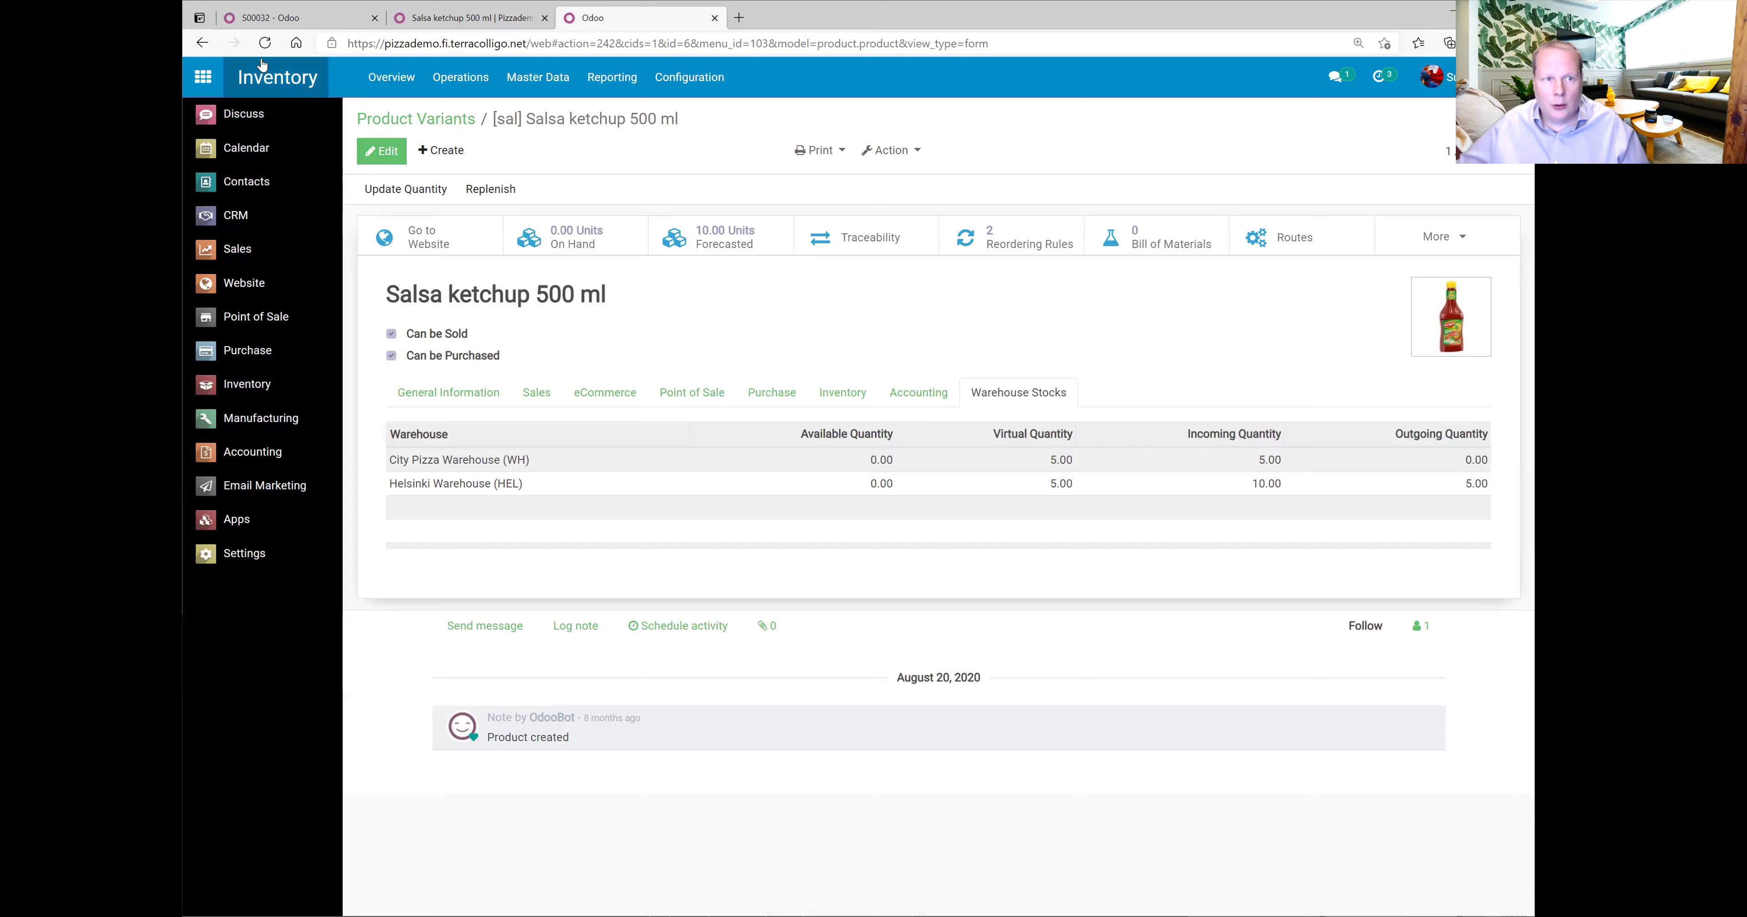
{"action": "key", "text": "F5"}
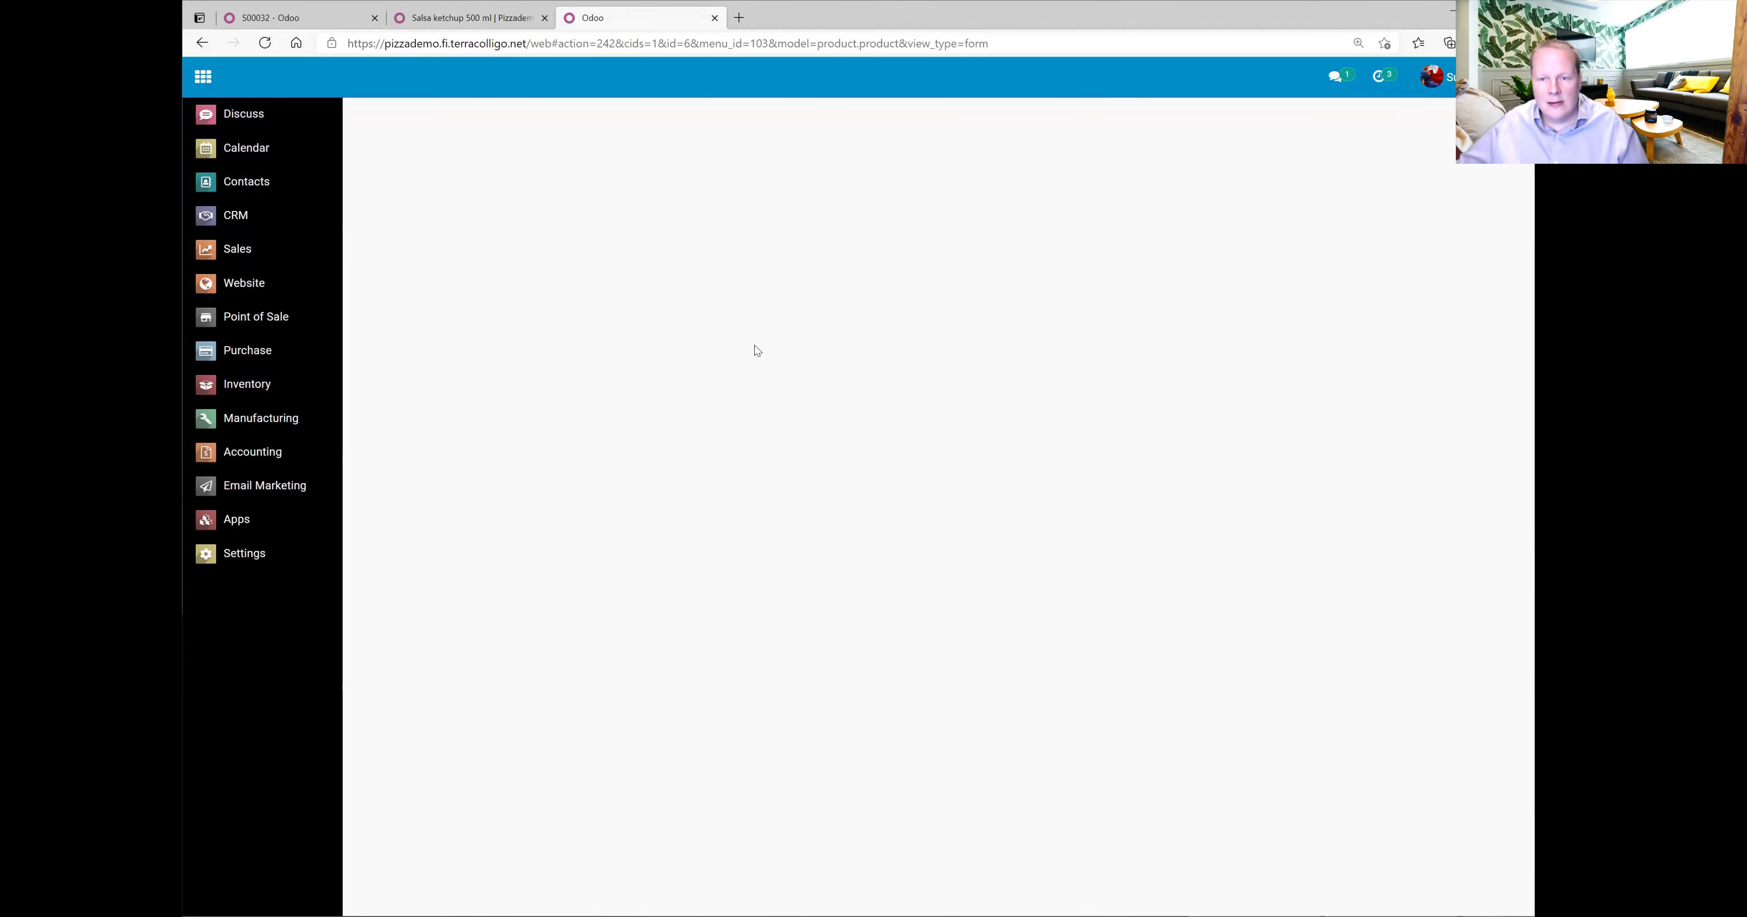
{"action": "left_click", "coordinate": [1003, 402]}
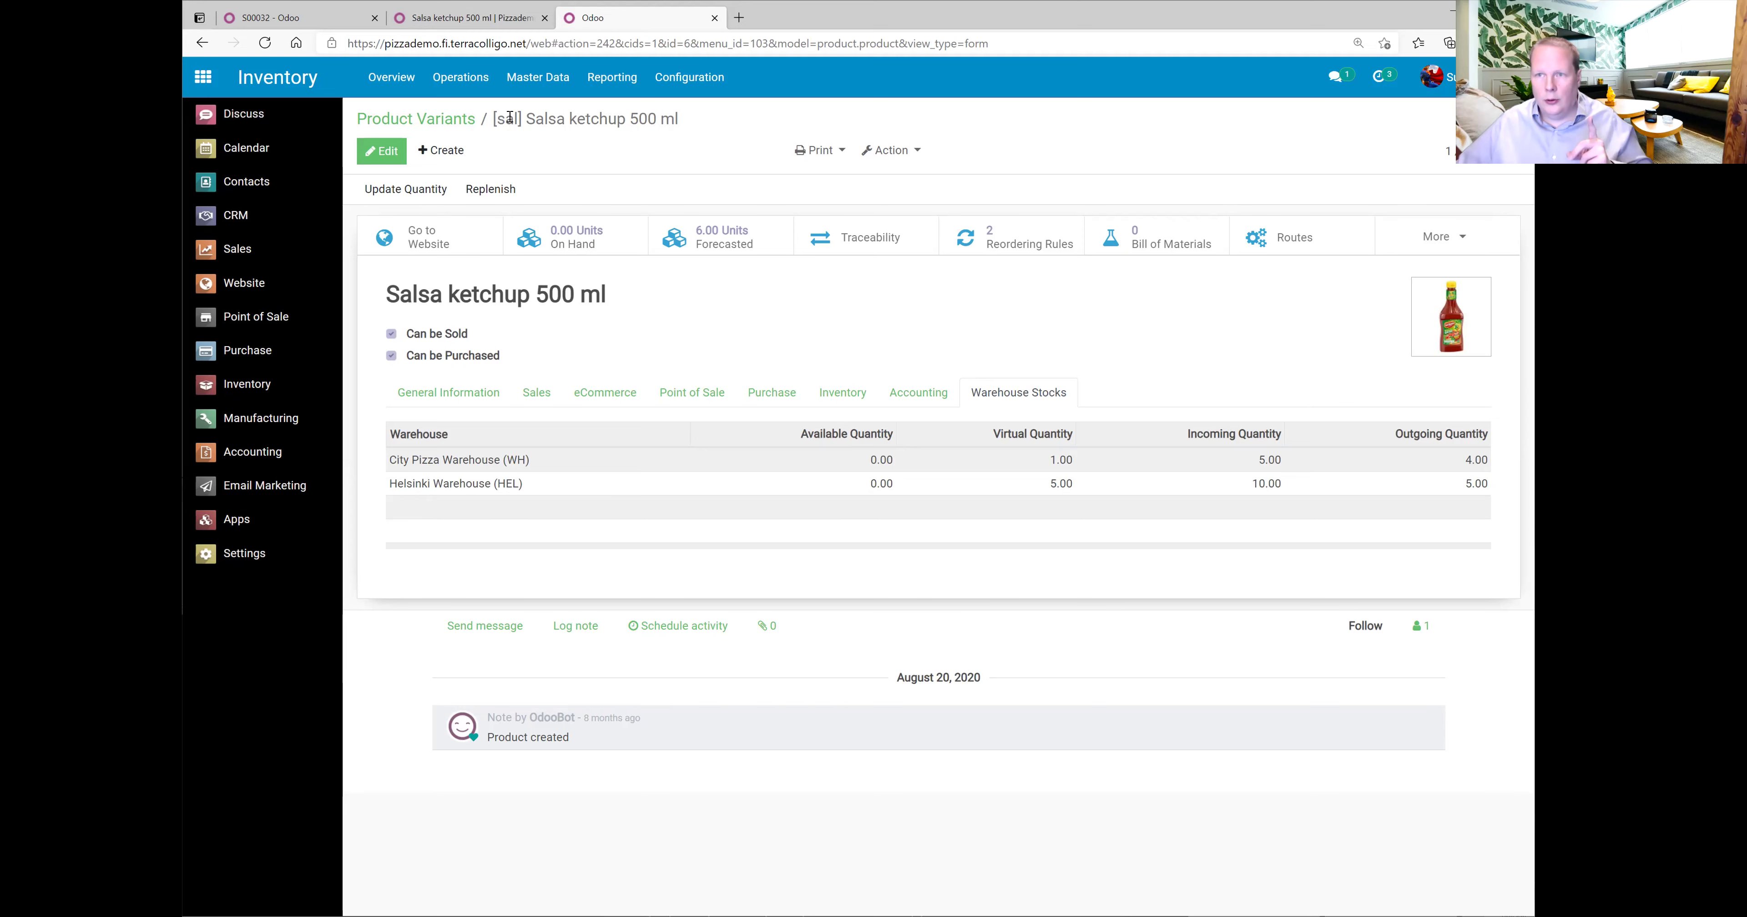
List the inventory transfers filtered by the statuses Draft, Waiting, Ready and Cancelled, and examine the open ones.
{"action": "left_click", "coordinate": [298, 18]}
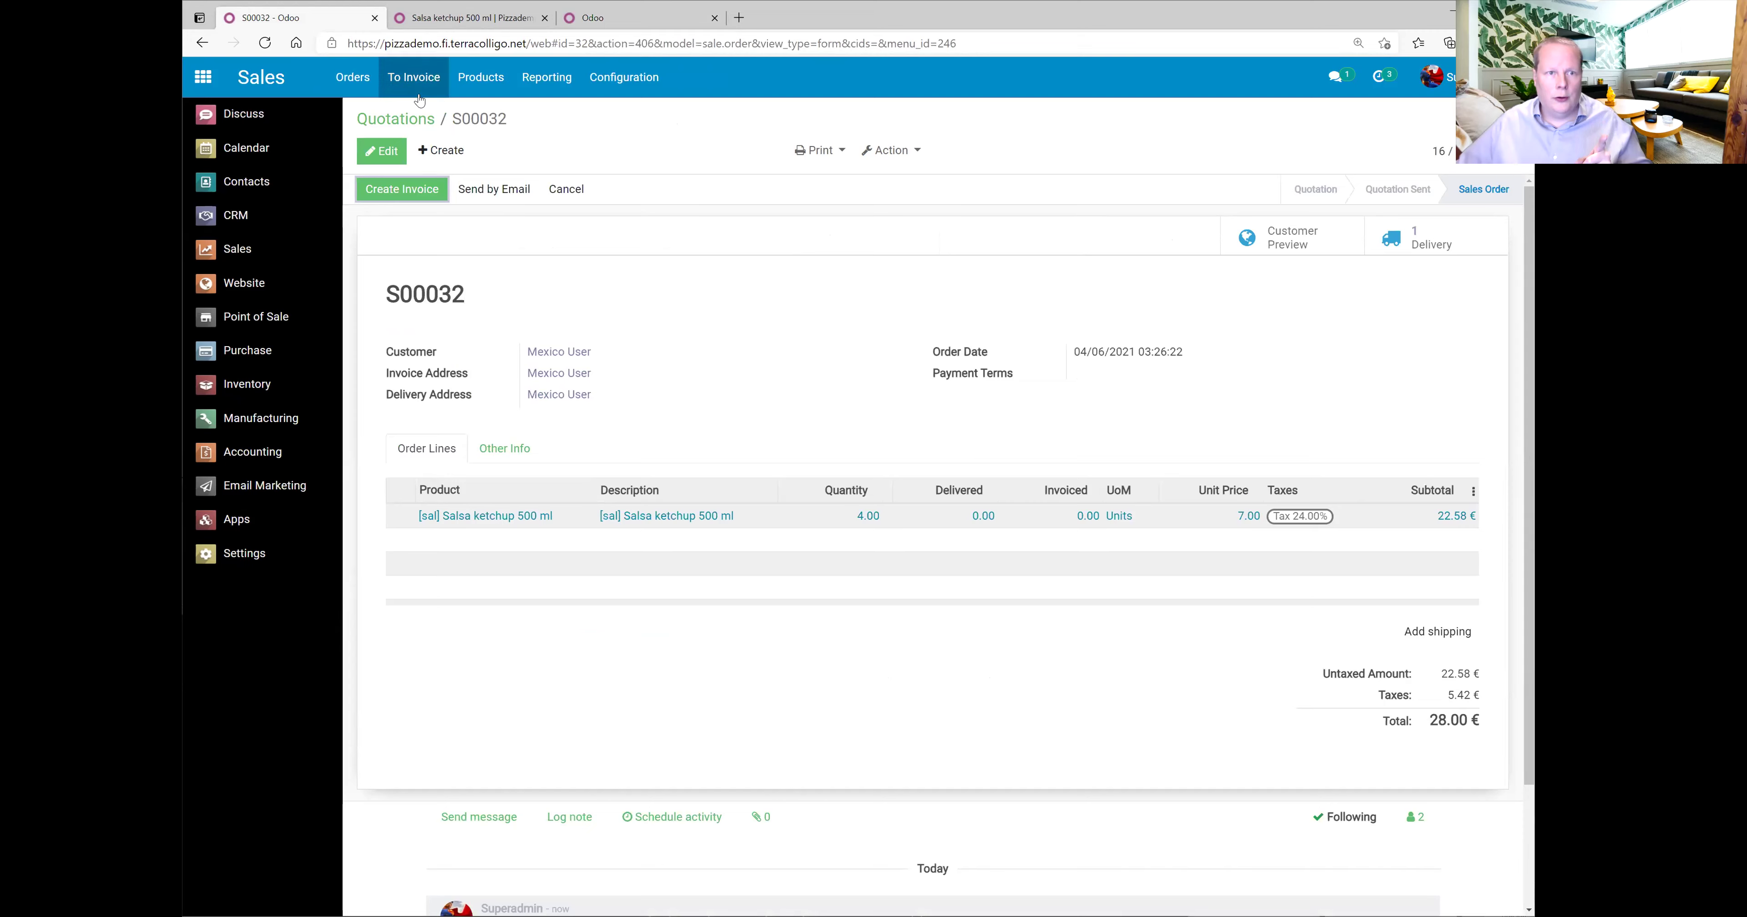
{"action": "left_click", "coordinate": [244, 384]}
{"action": "left_click", "coordinate": [493, 82]}
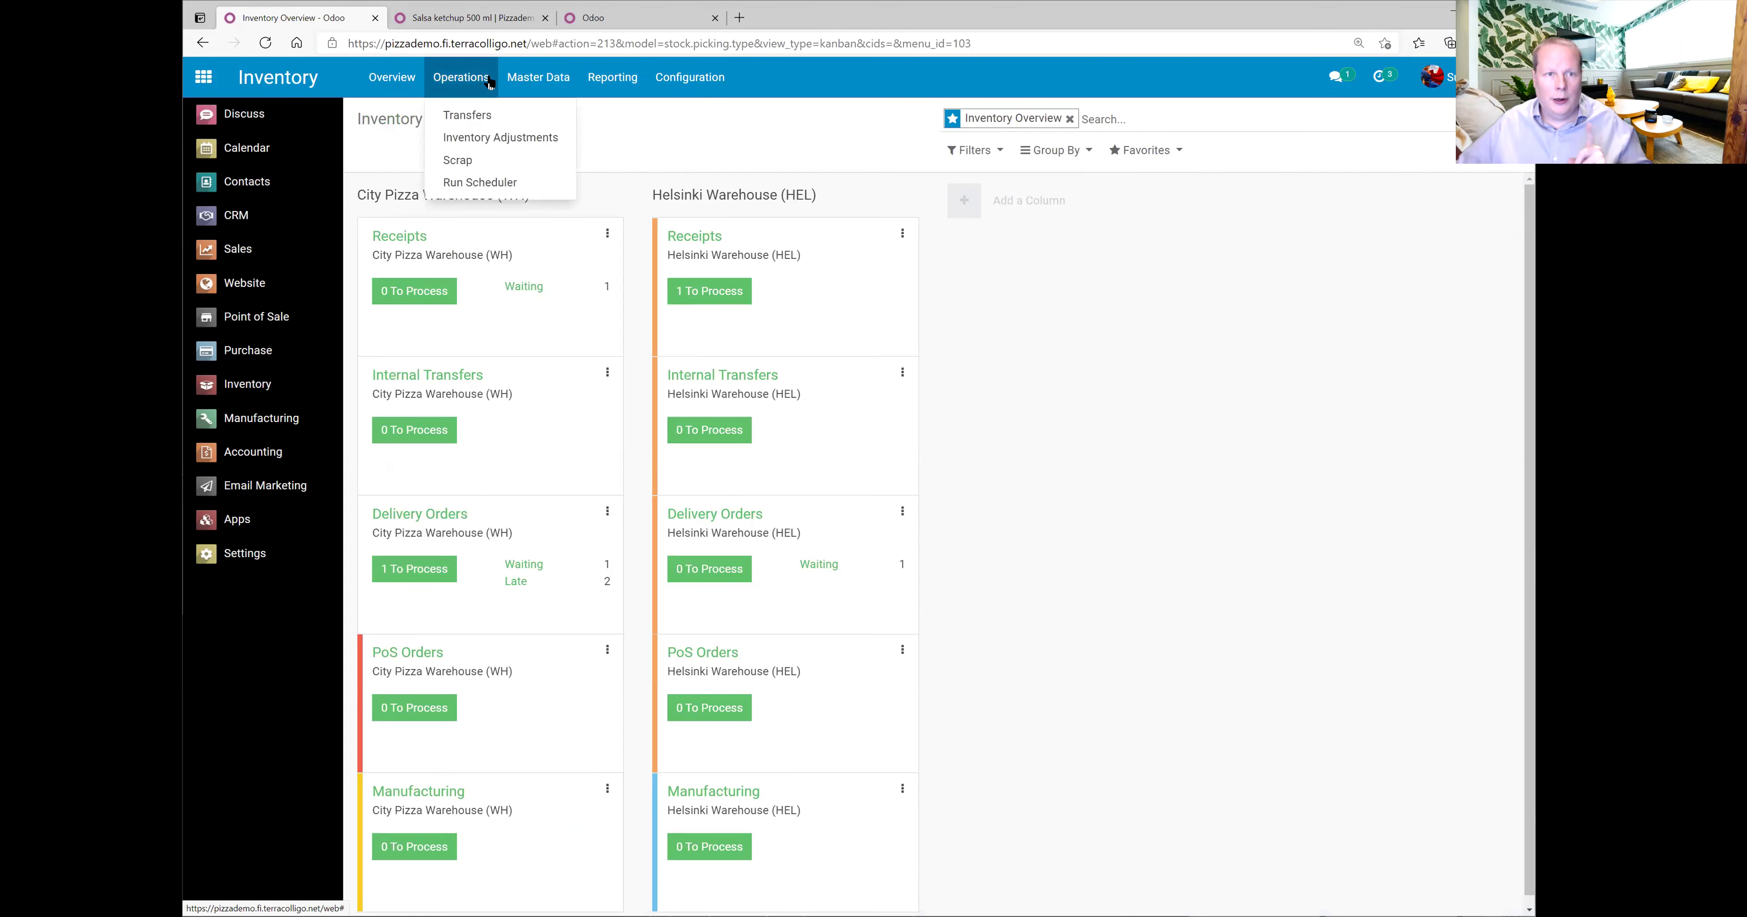
{"action": "left_click", "coordinate": [466, 115]}
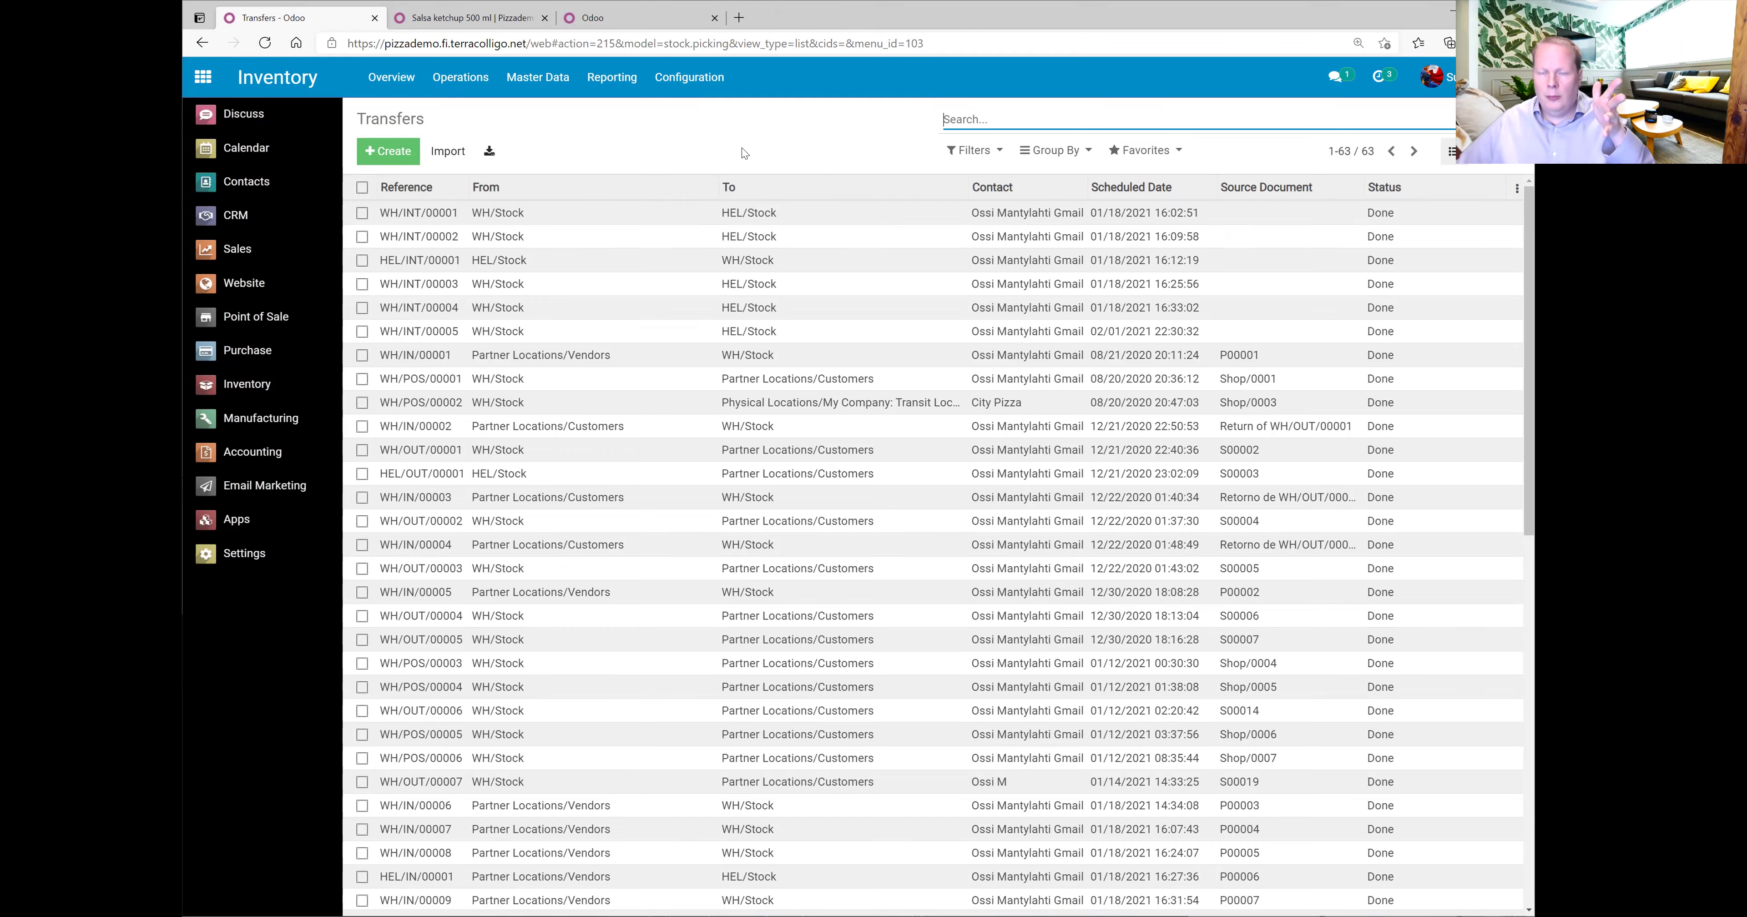
{"action": "left_click", "coordinate": [974, 155]}
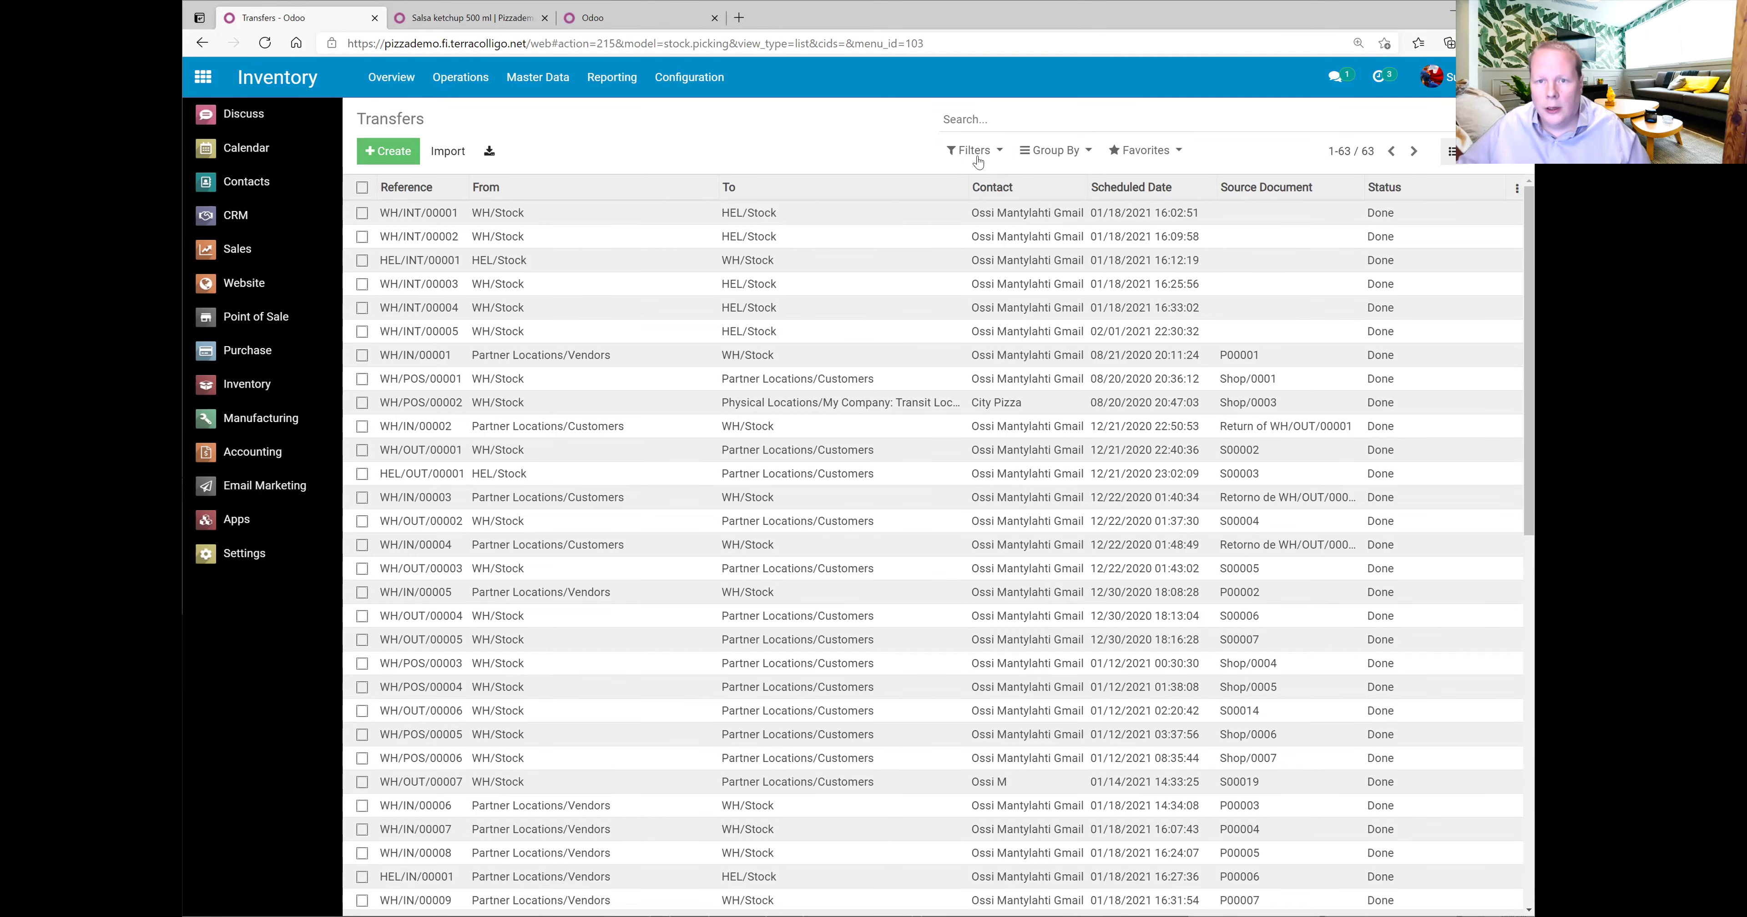
{"action": "left_click", "coordinate": [986, 215]}
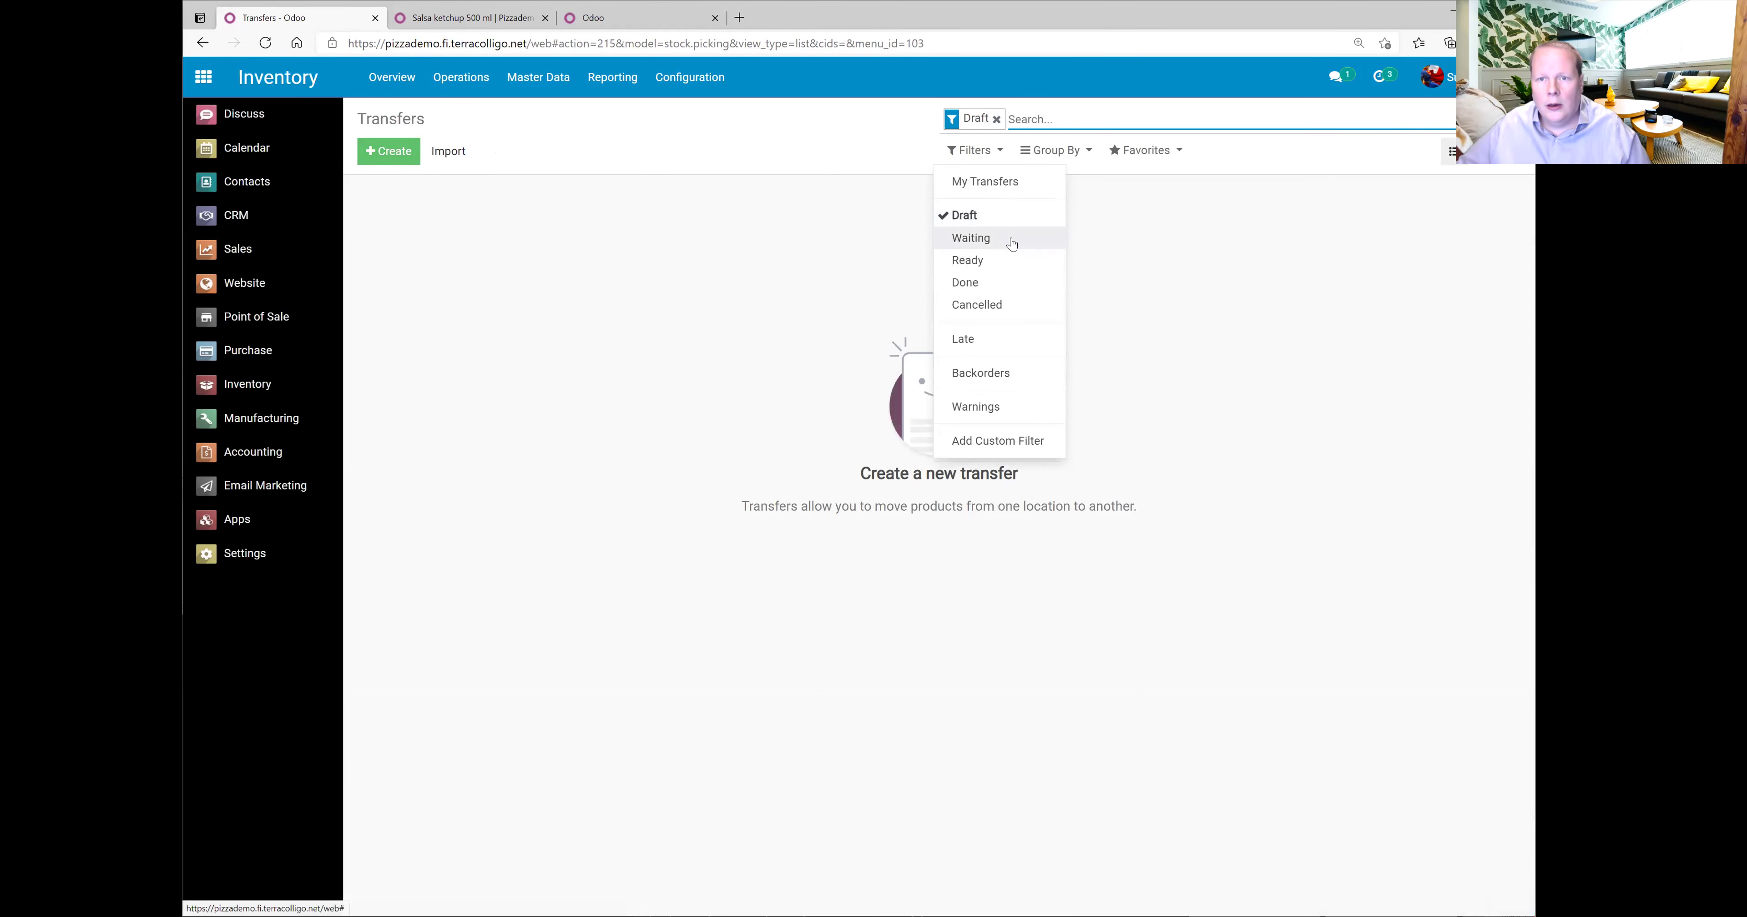
{"action": "left_click", "coordinate": [1011, 241]}
{"action": "left_click", "coordinate": [1009, 262]}
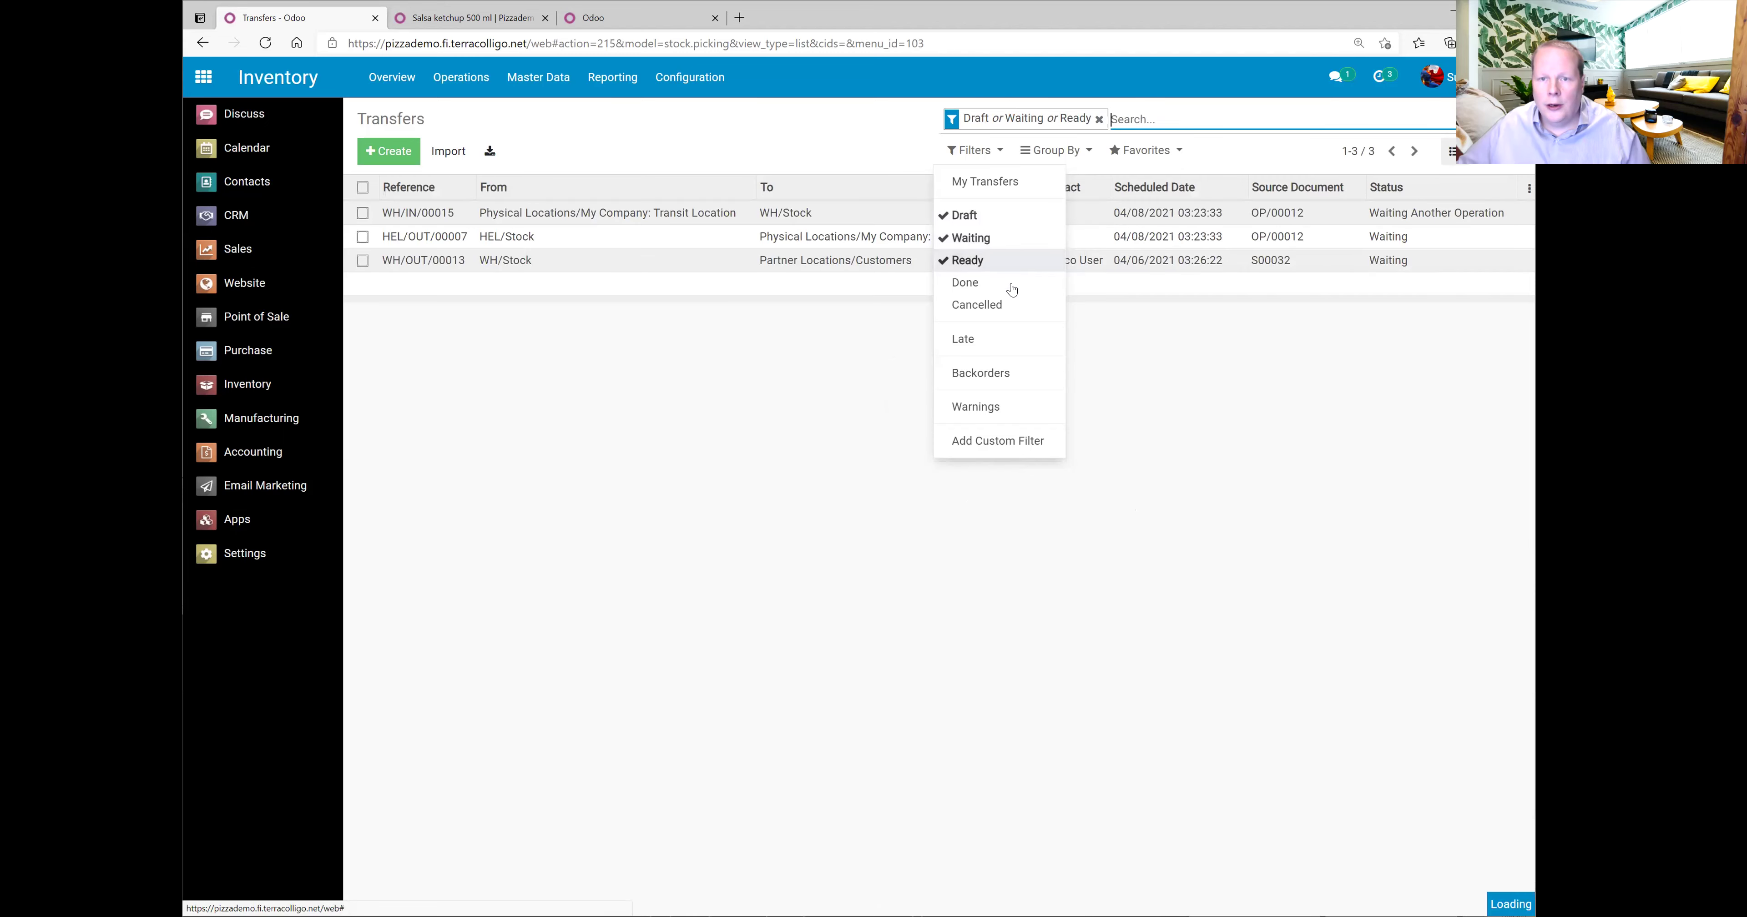
{"action": "left_click", "coordinate": [1009, 306]}
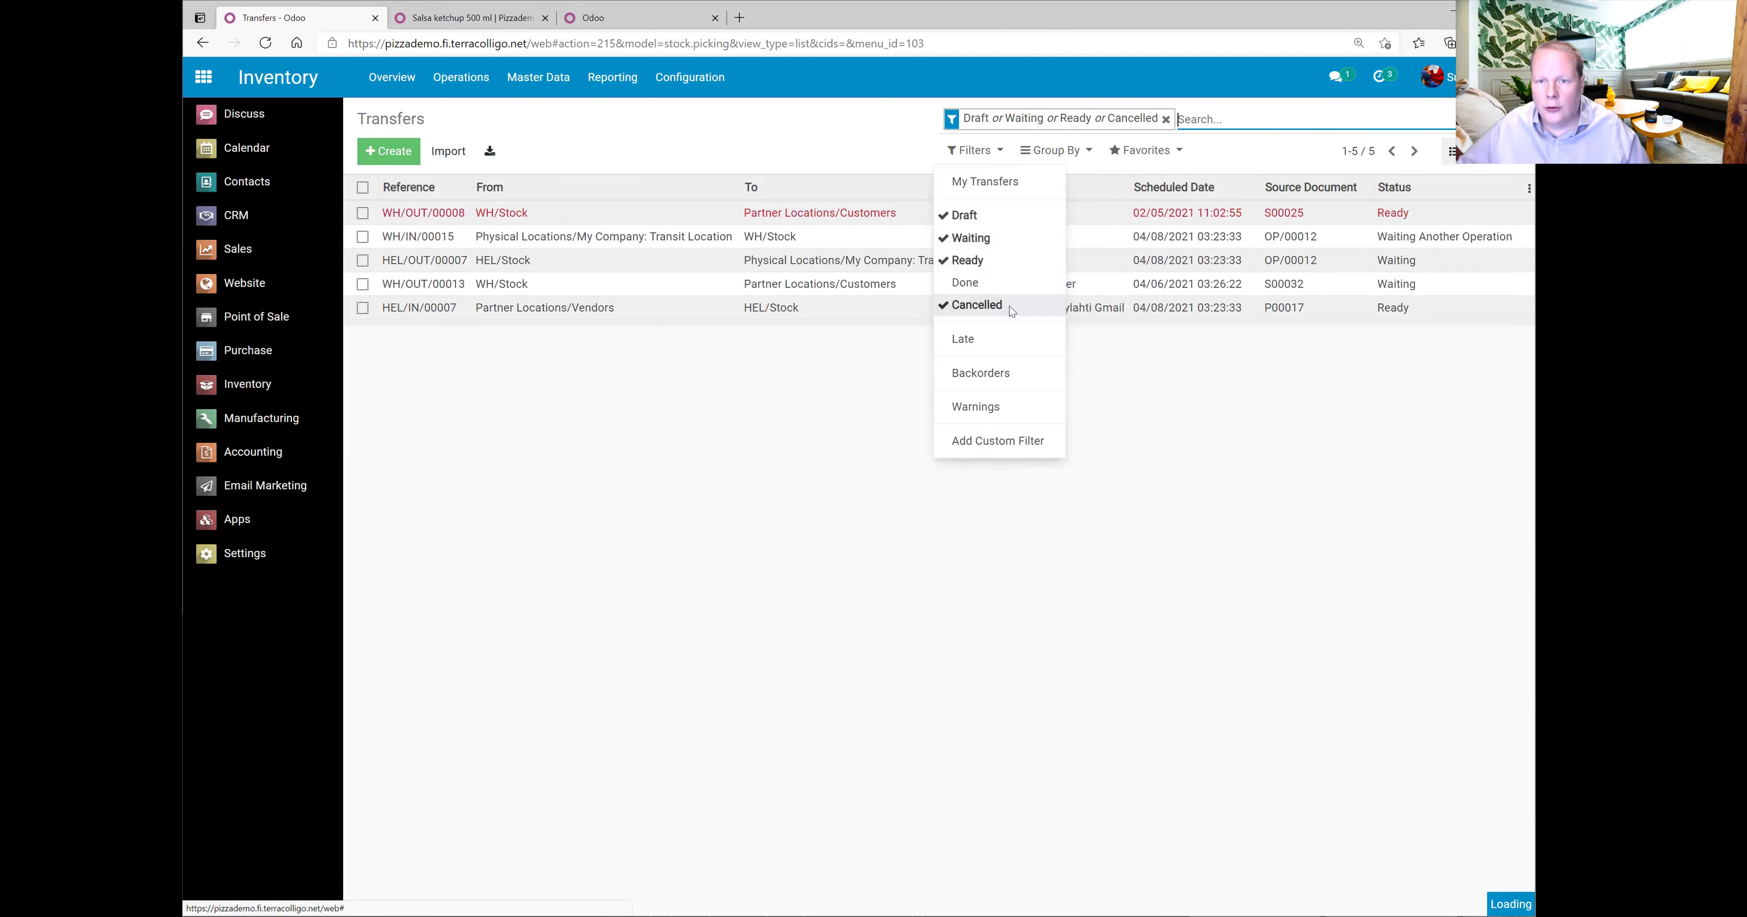
{"action": "left_click", "coordinate": [1159, 416]}
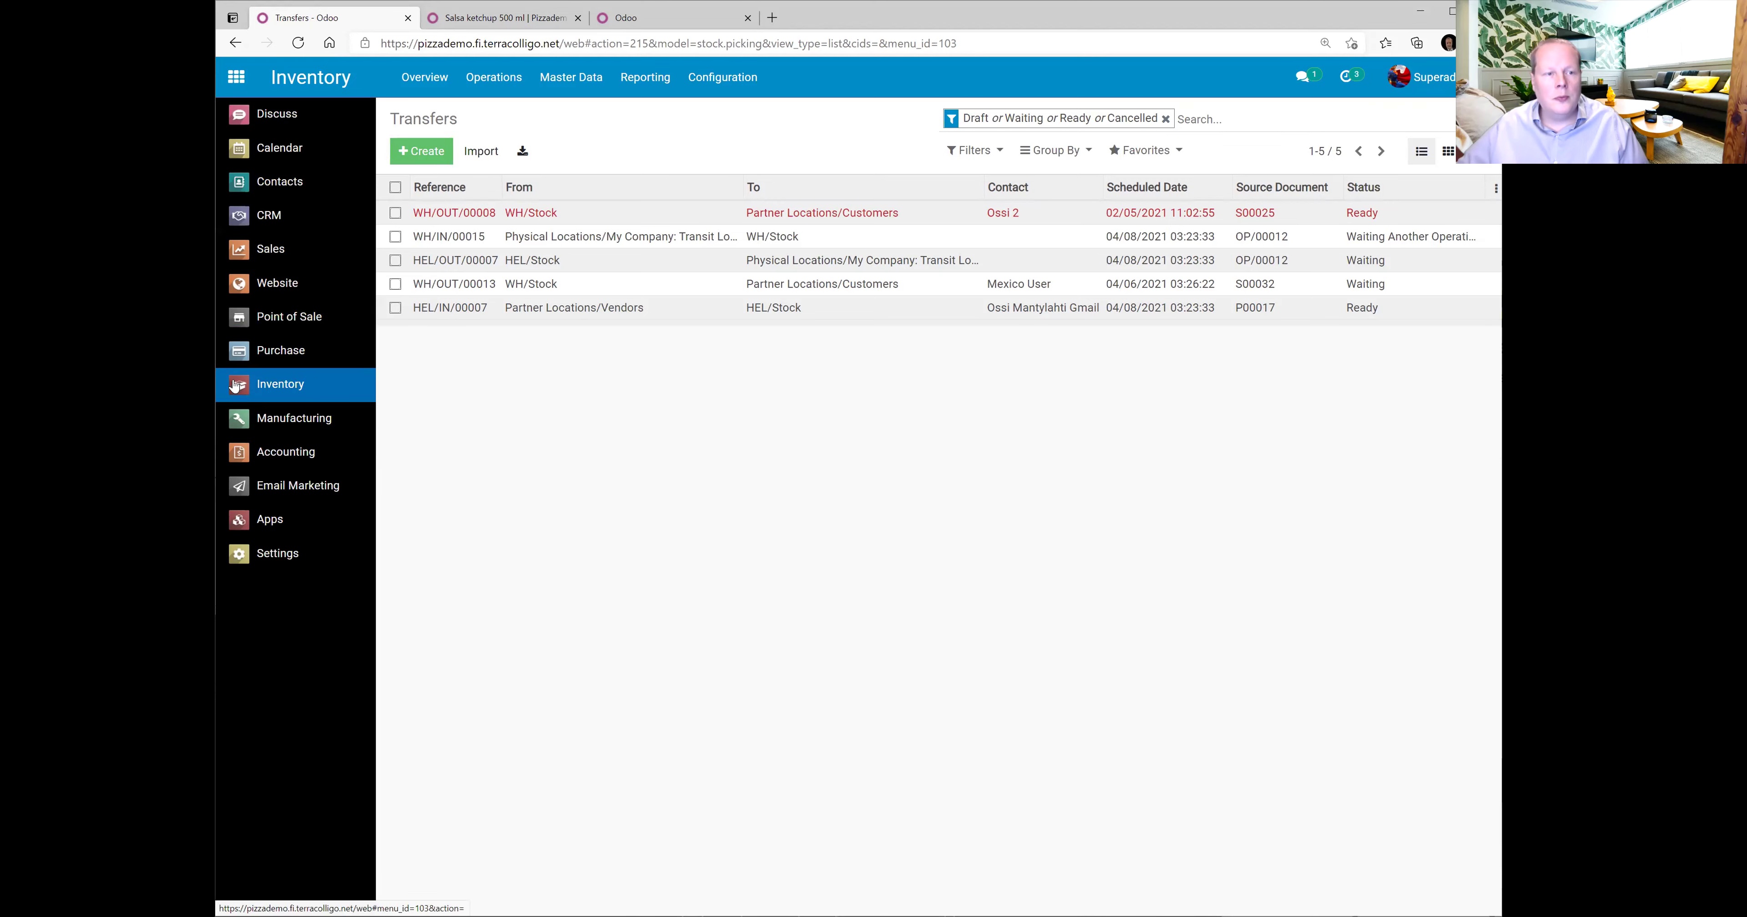
Open receipt HEL/IN/00007 from the newest purchase order and validate it as an immediate transfer of all quantities.
{"action": "left_click", "coordinate": [281, 355]}
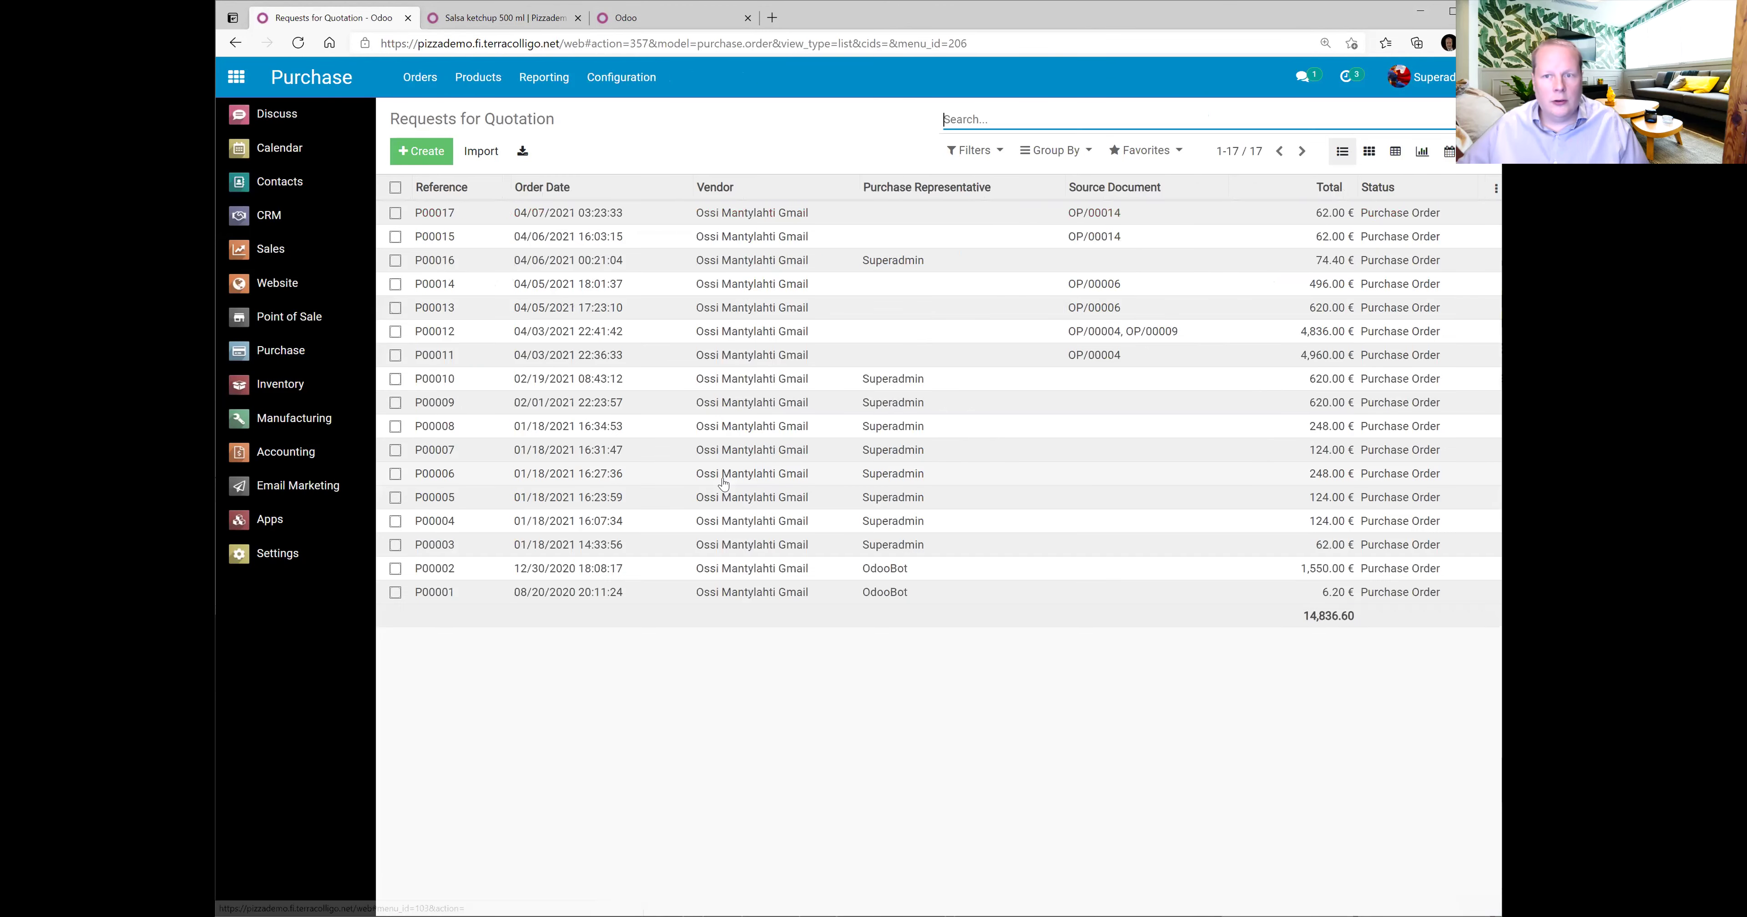
{"action": "left_click", "coordinate": [1128, 221]}
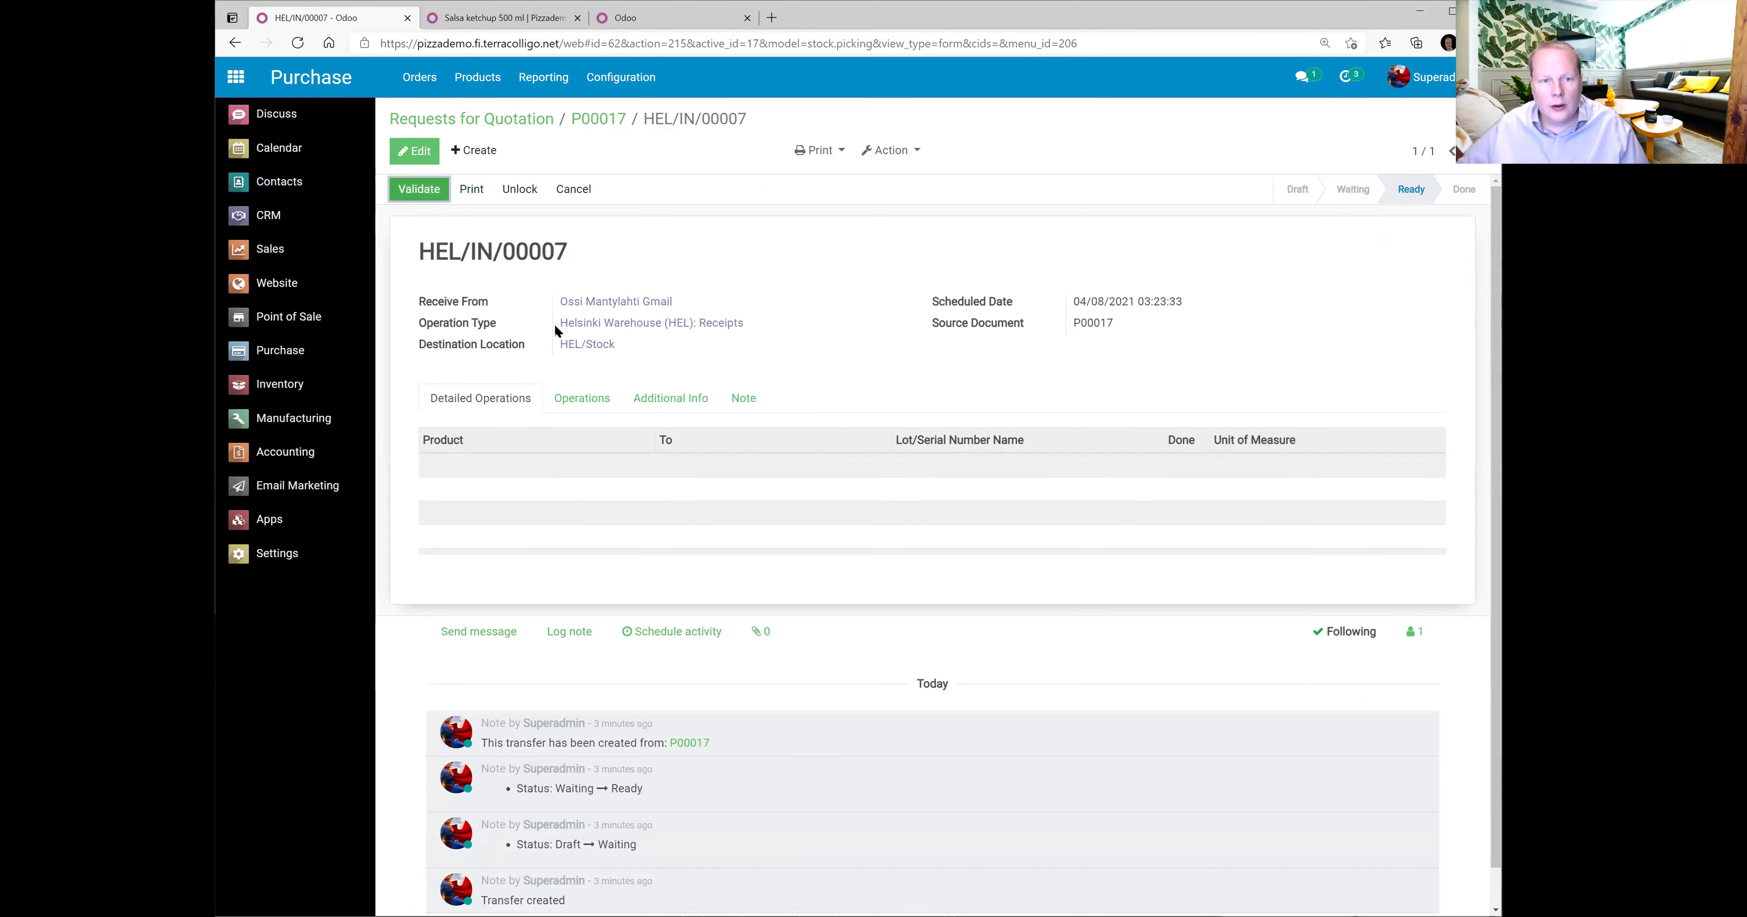
{"action": "left_click", "coordinate": [580, 401]}
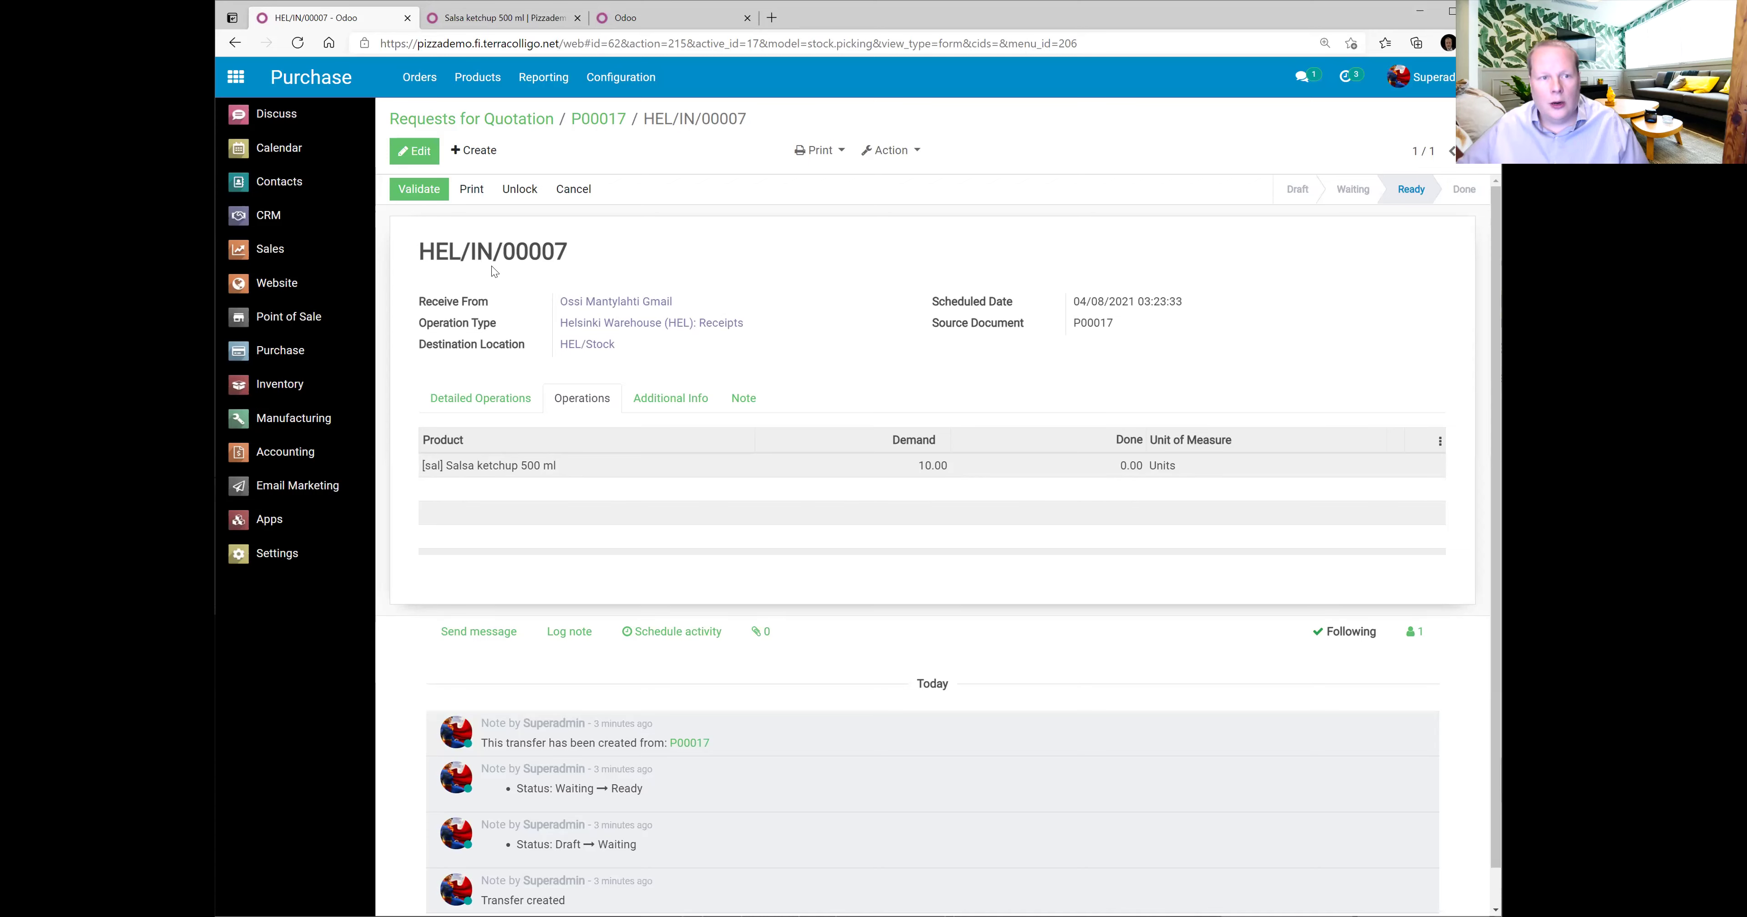
{"action": "left_click", "coordinate": [415, 190]}
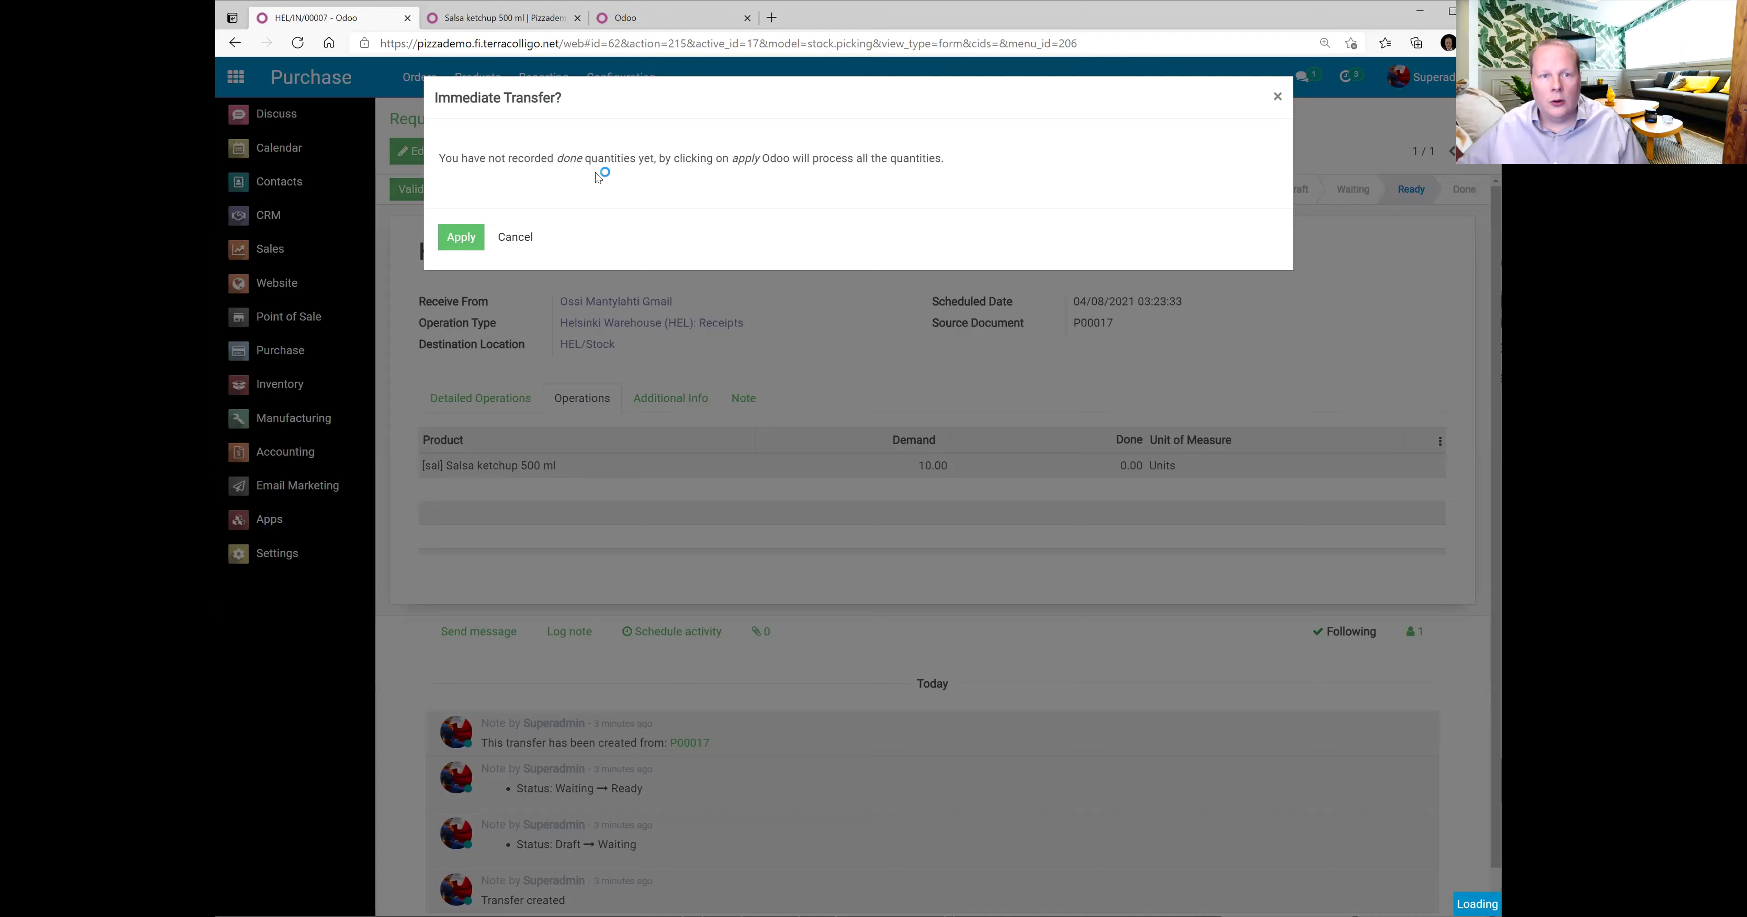
{"action": "left_click", "coordinate": [460, 237]}
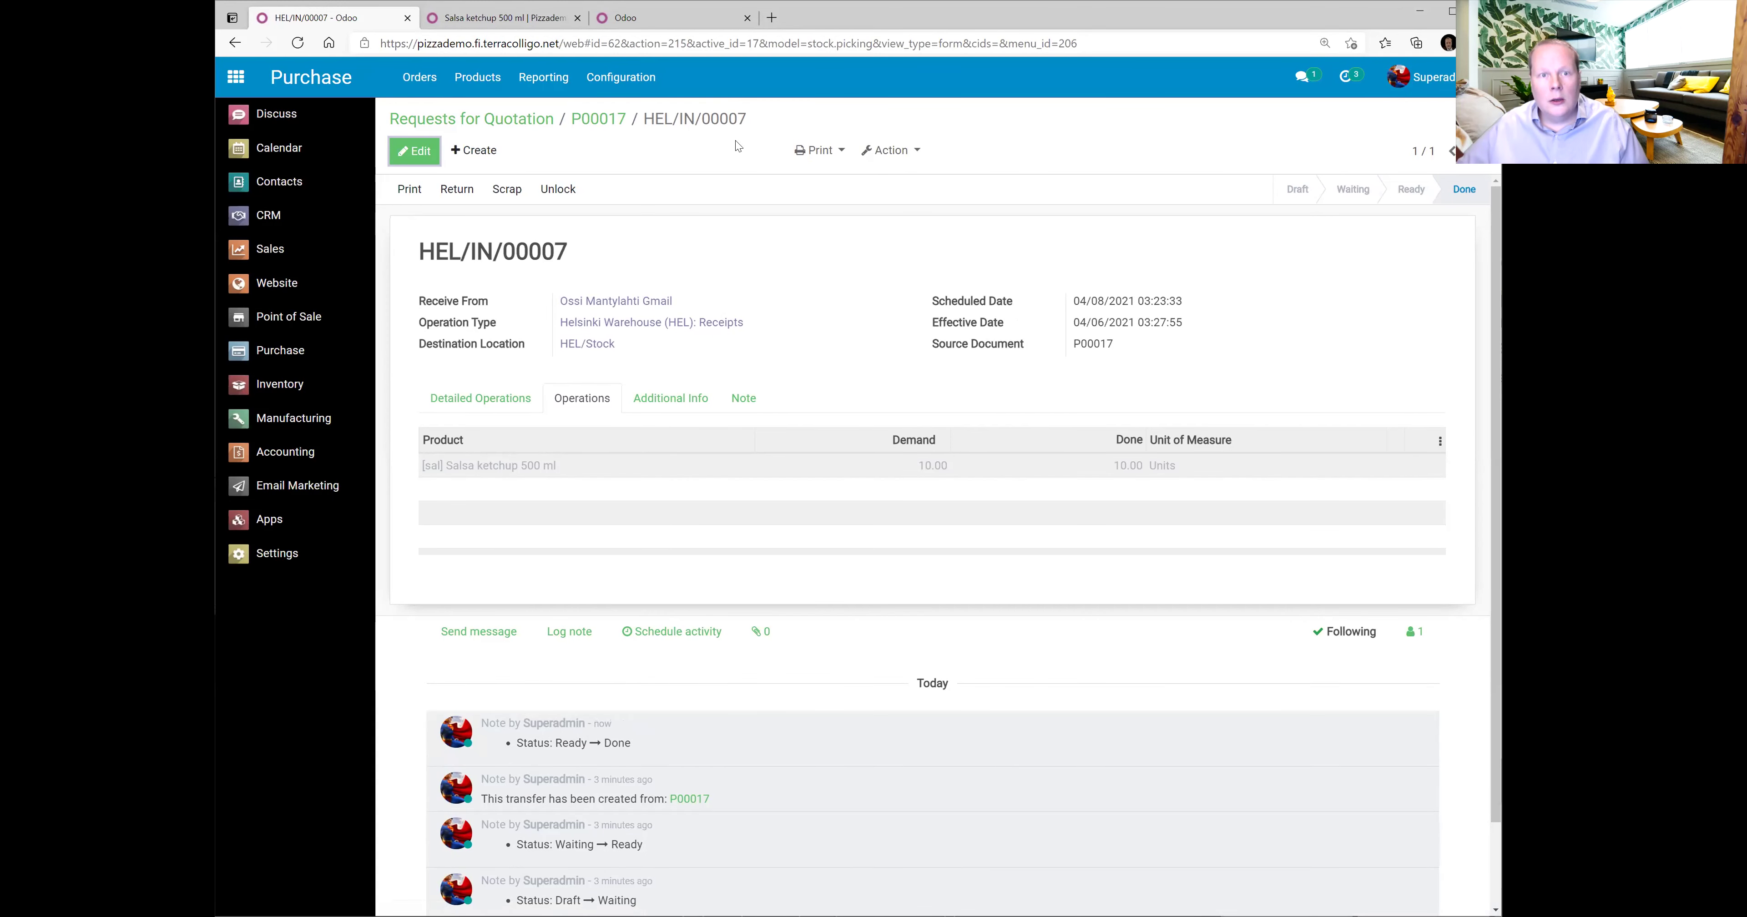
Refresh the Salsa ketchup 500 ml variant and check its warehouse stocks with the Helsinki receipt validated.
{"action": "left_click", "coordinate": [657, 24]}
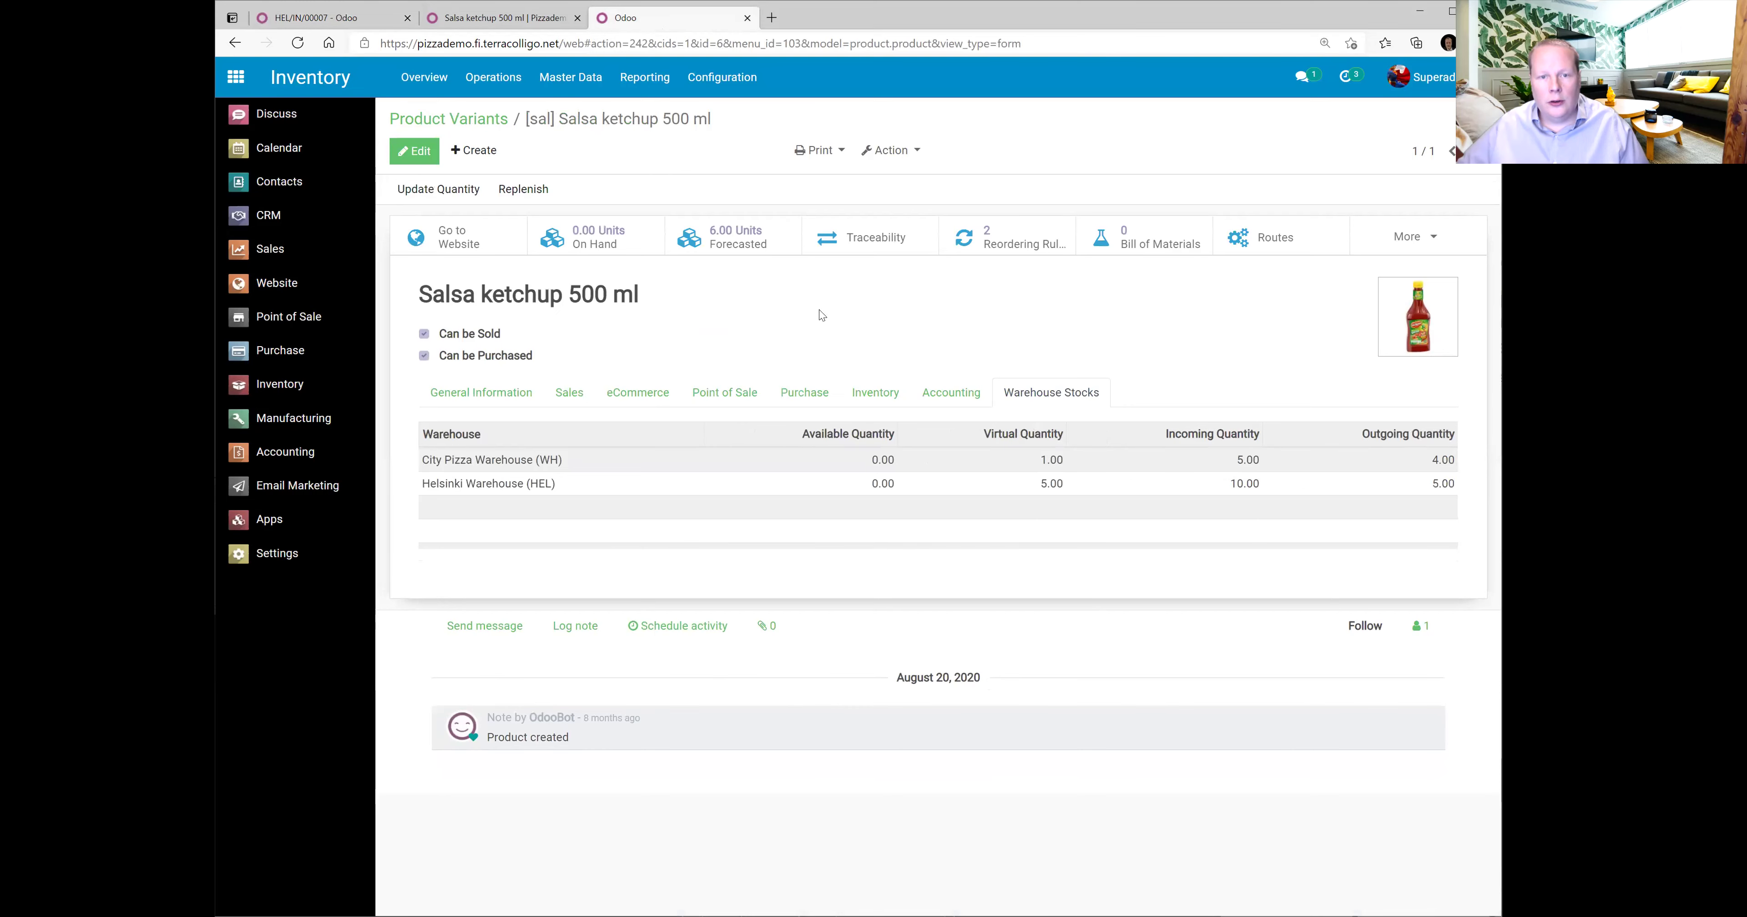
{"action": "left_click", "coordinate": [297, 47]}
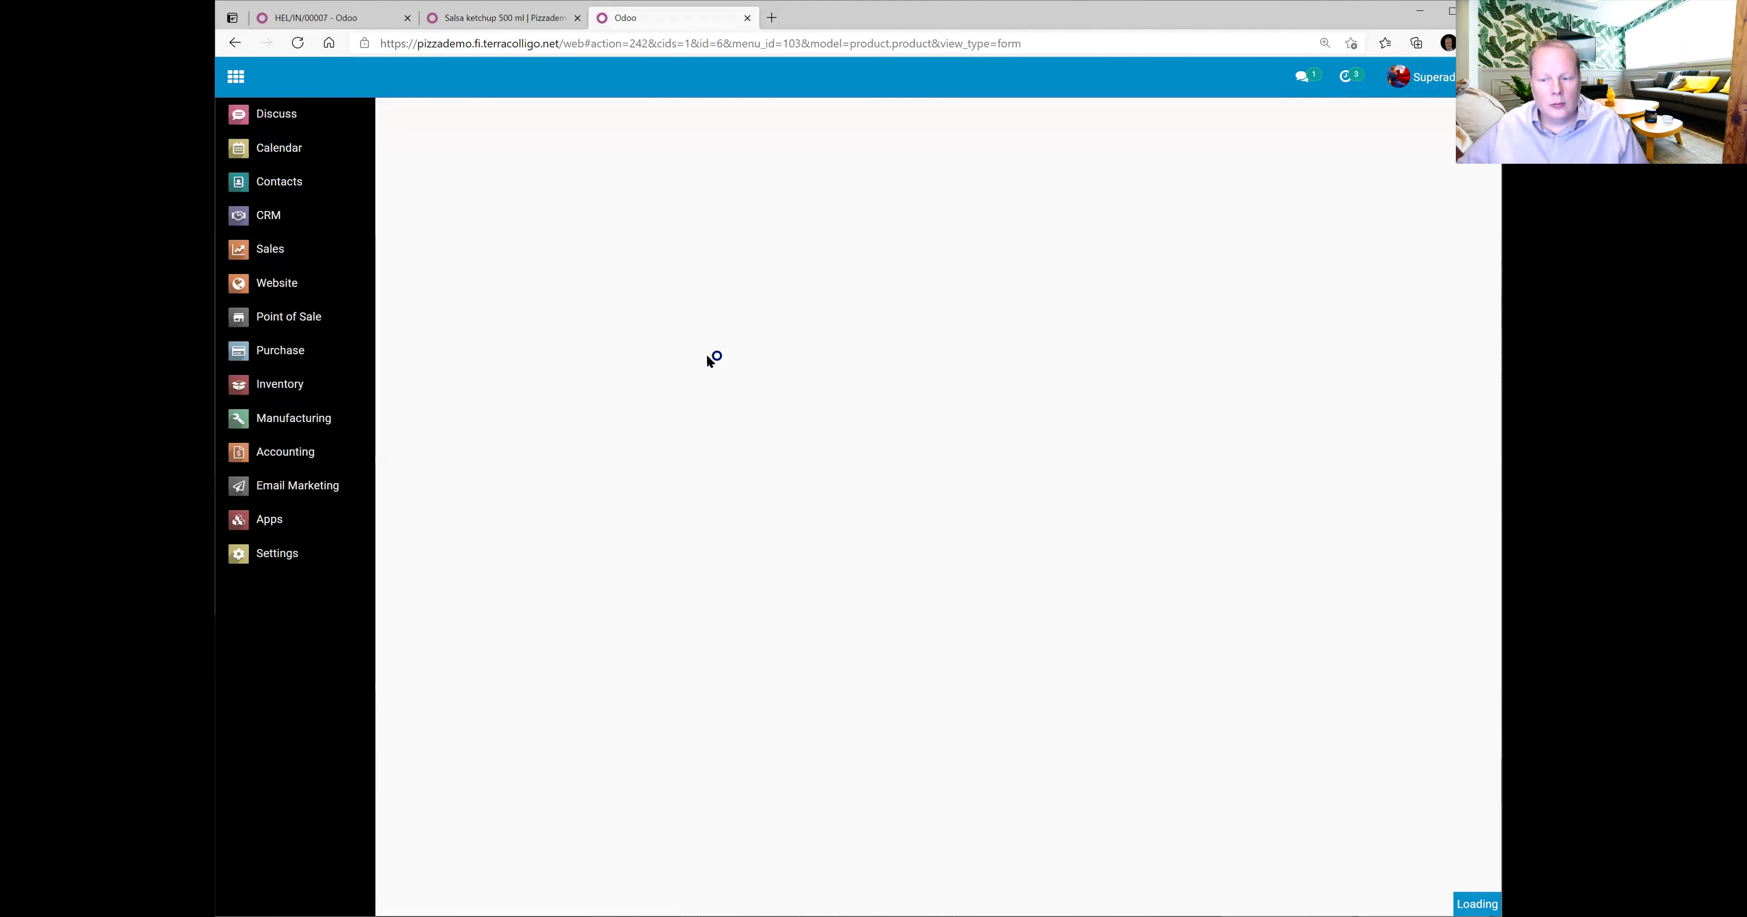
{"action": "left_click", "coordinate": [1061, 405]}
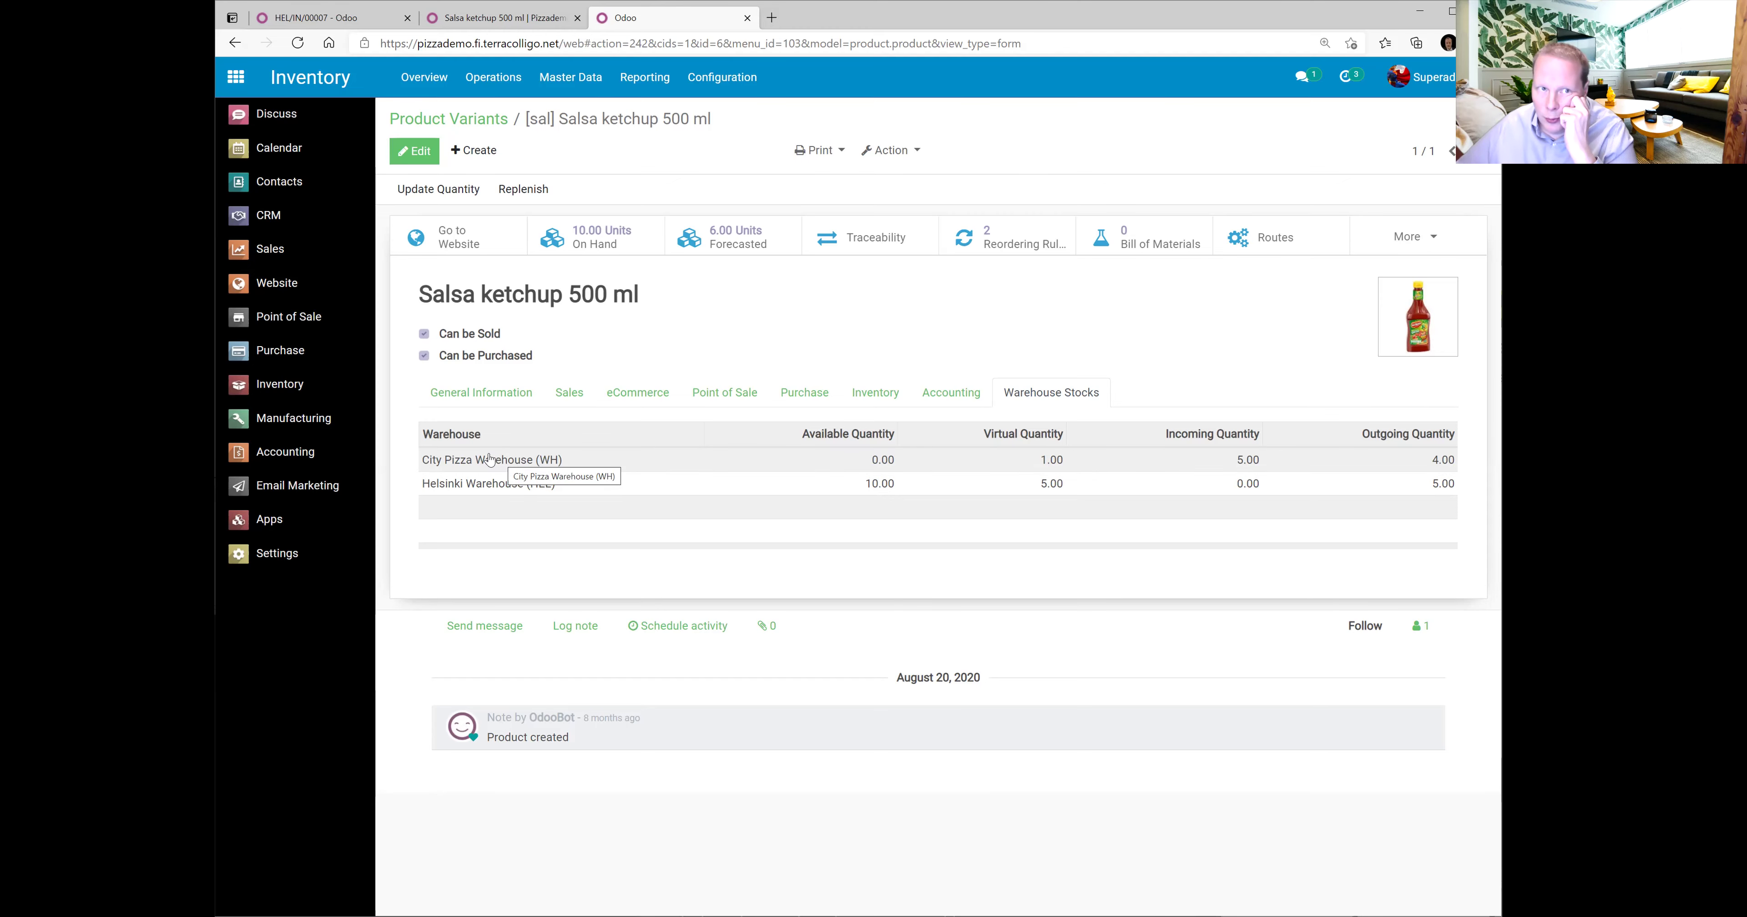
Open the full list of inventory transfers and sort it by scheduled date, newest first.
{"action": "left_click", "coordinate": [319, 18]}
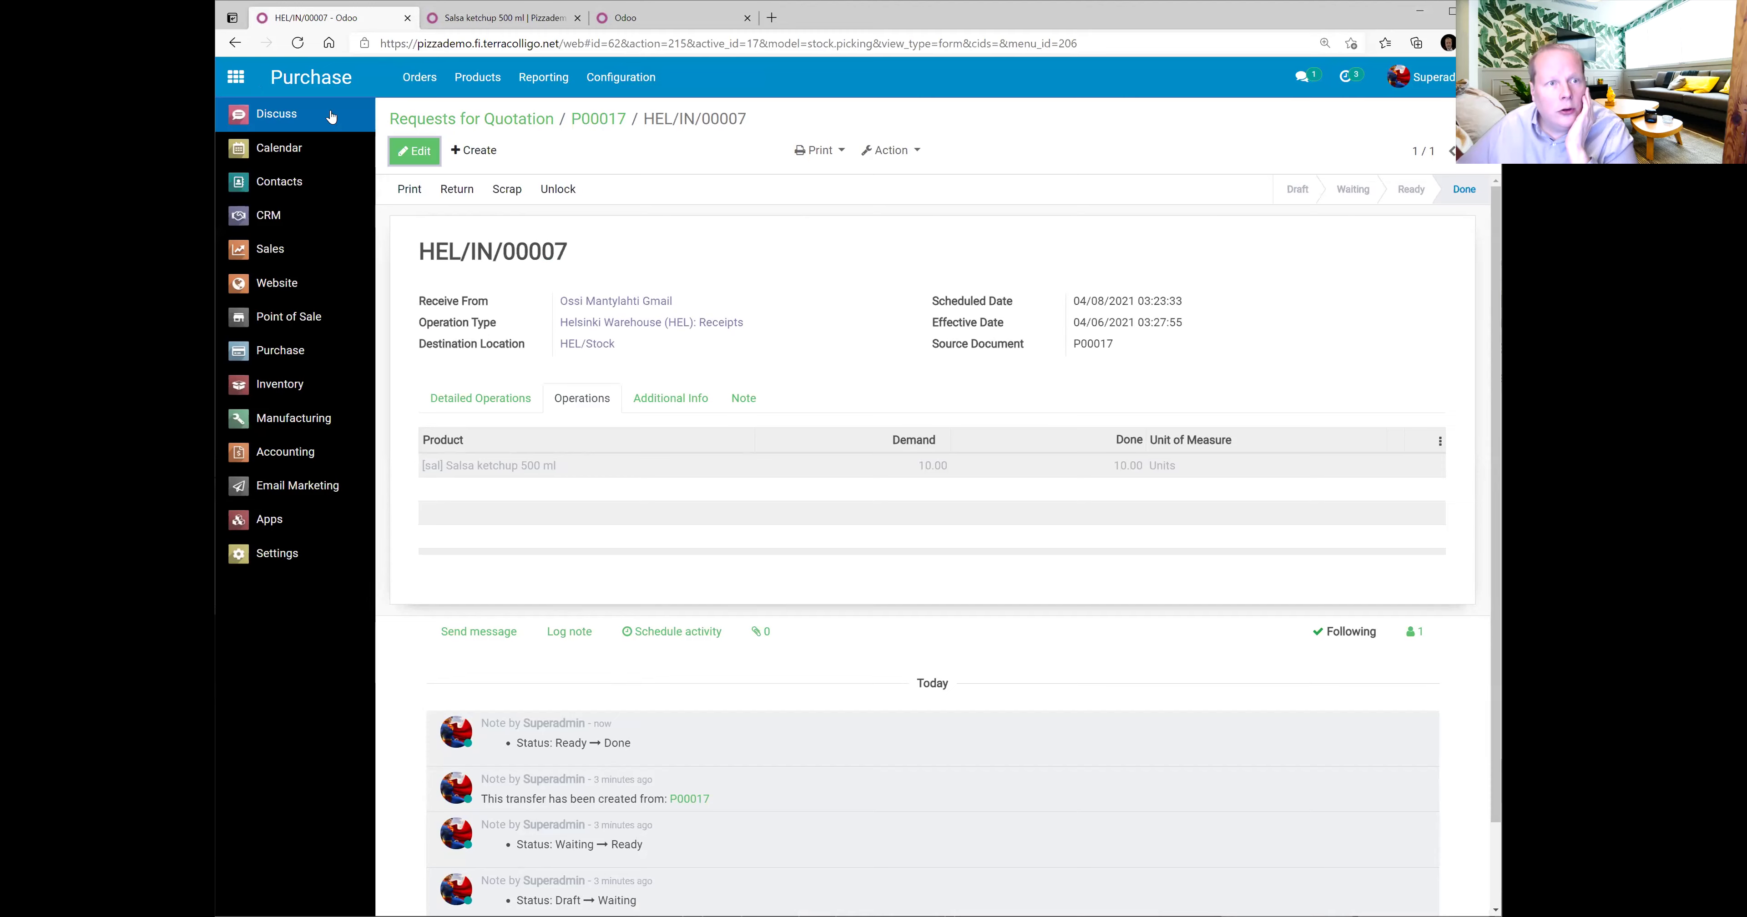
{"action": "left_click", "coordinate": [279, 384]}
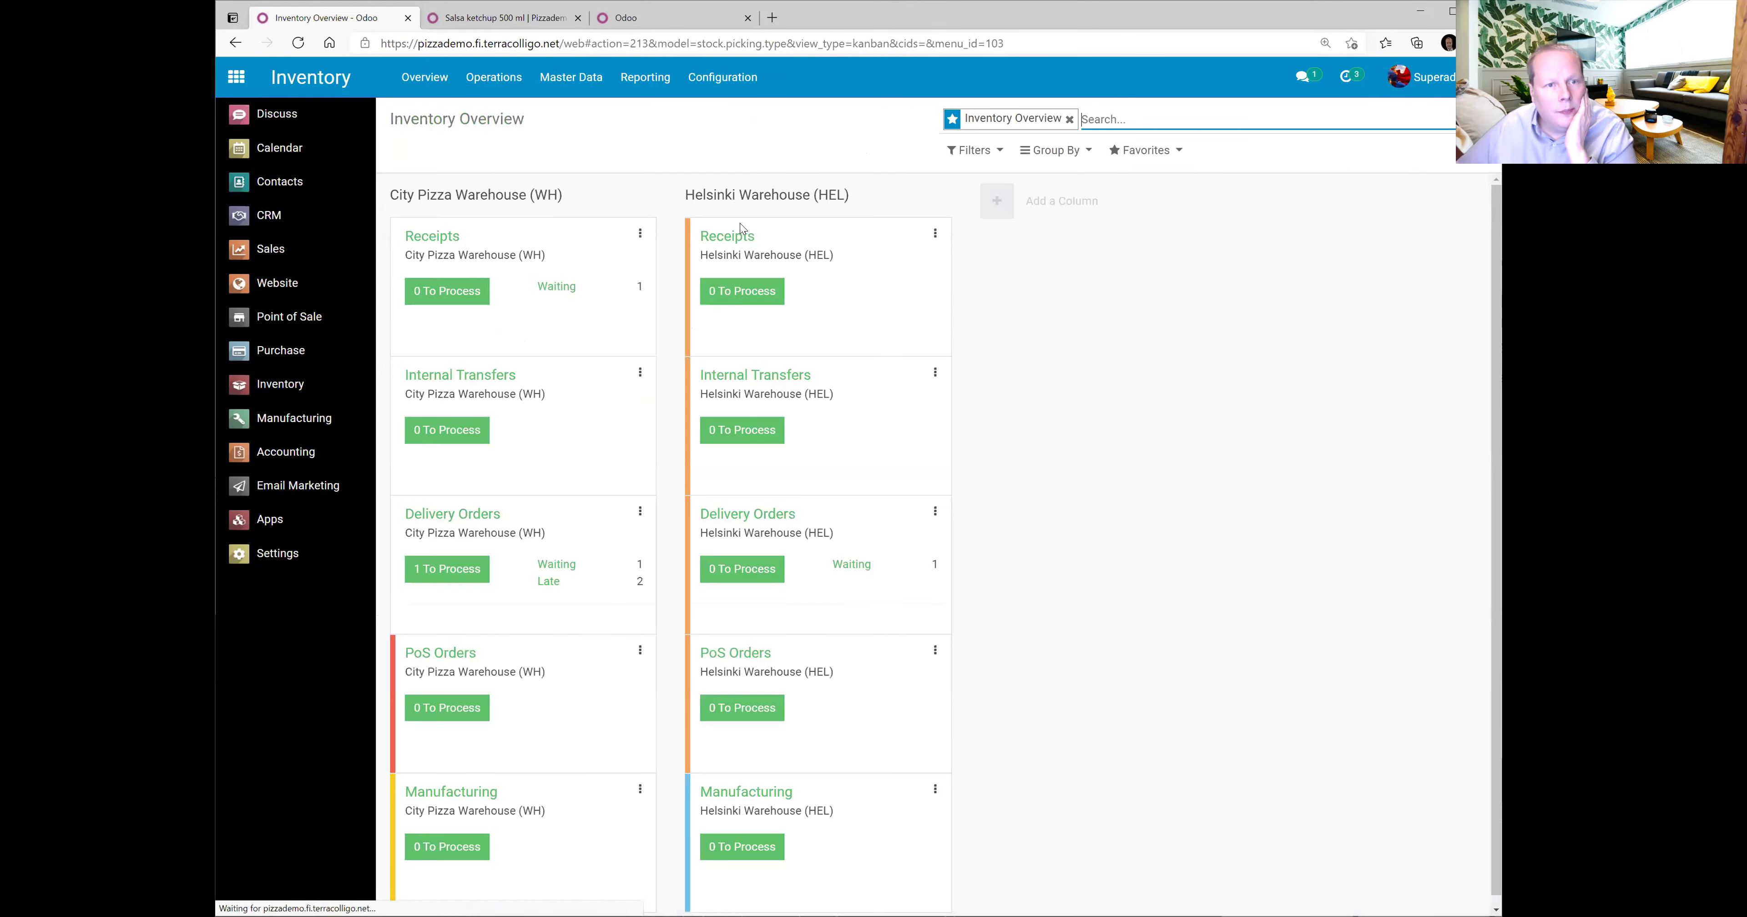
{"action": "left_click", "coordinate": [557, 79]}
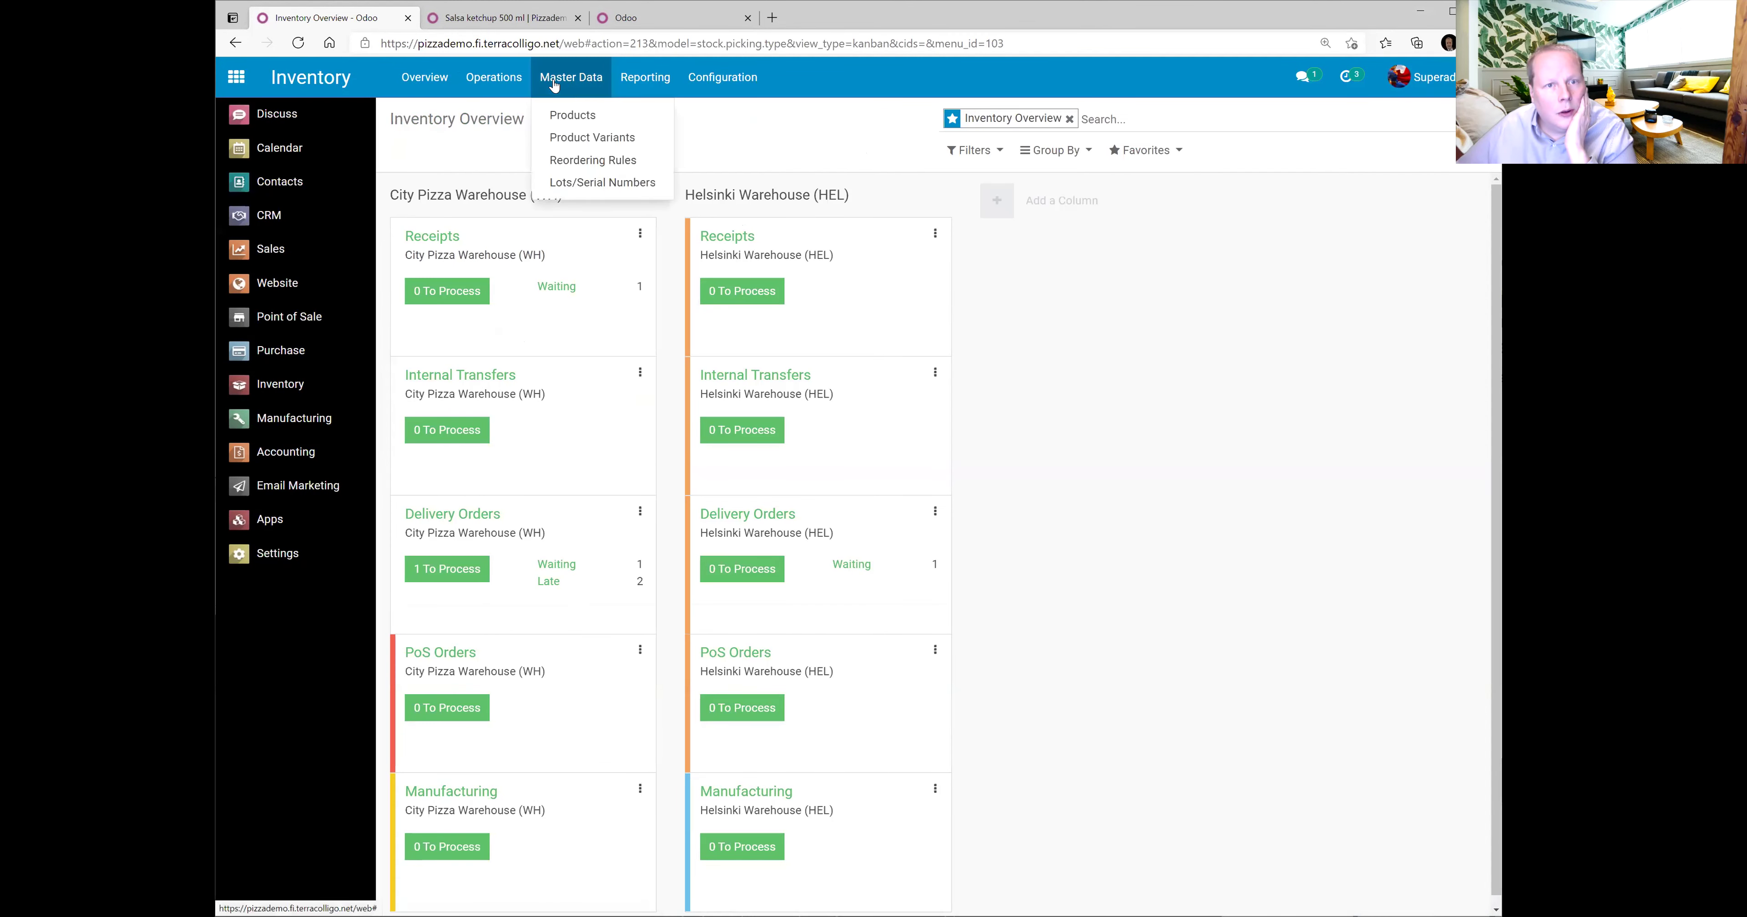
{"action": "left_click", "coordinate": [512, 90]}
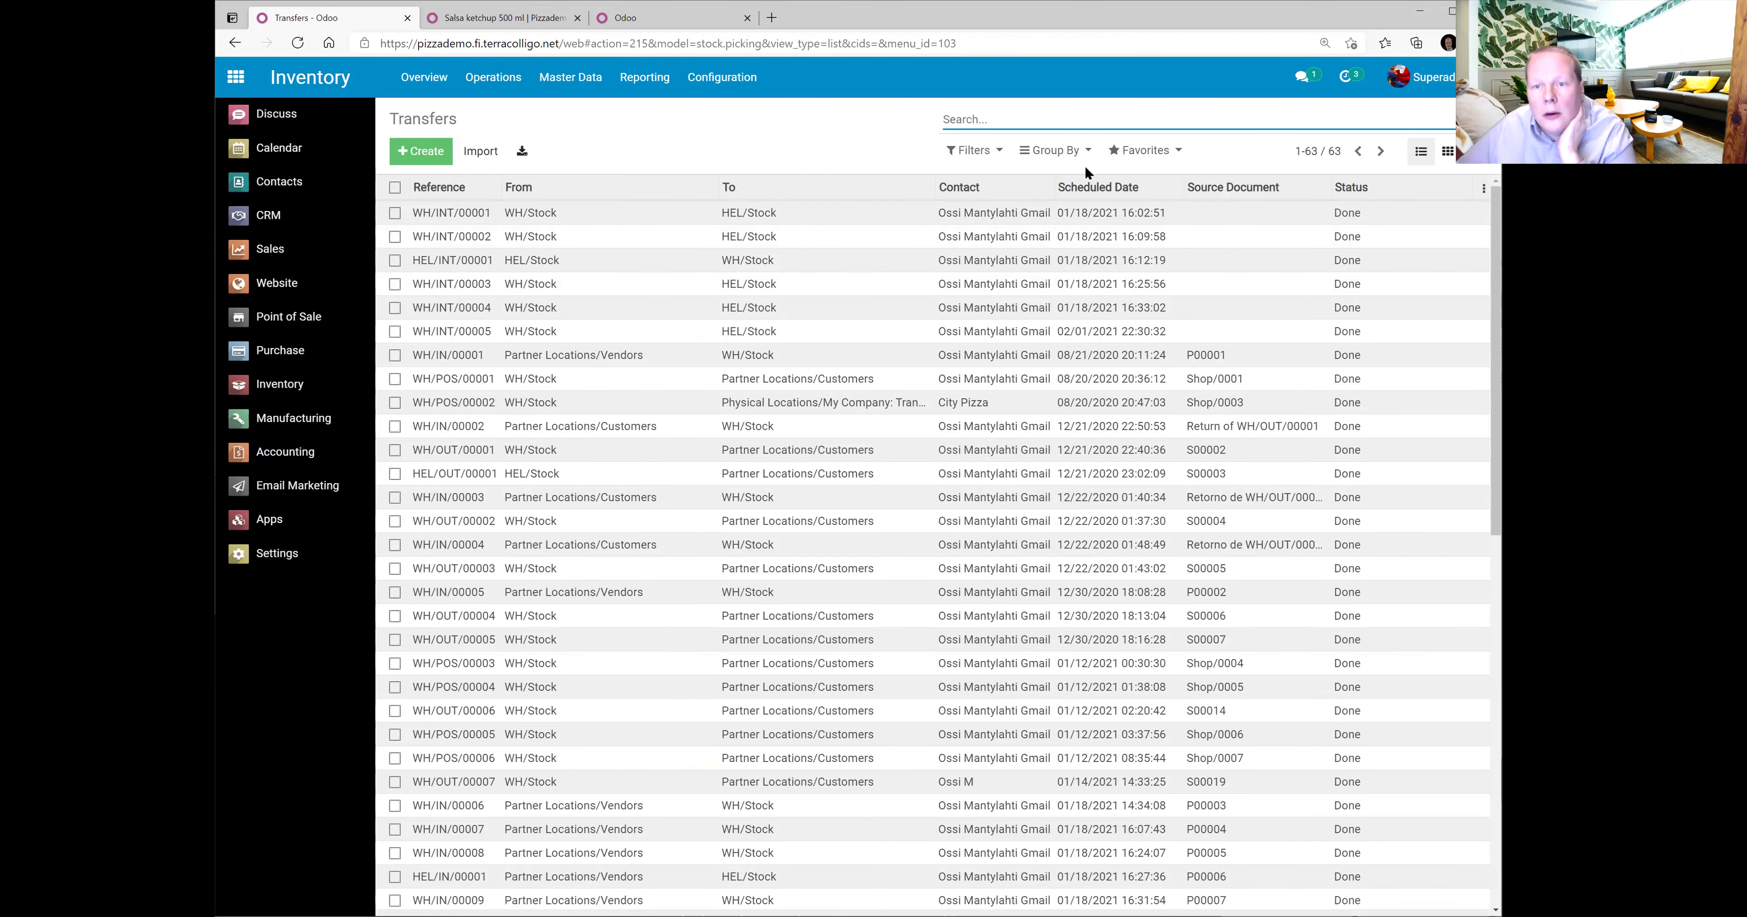
{"action": "left_click", "coordinate": [1102, 193]}
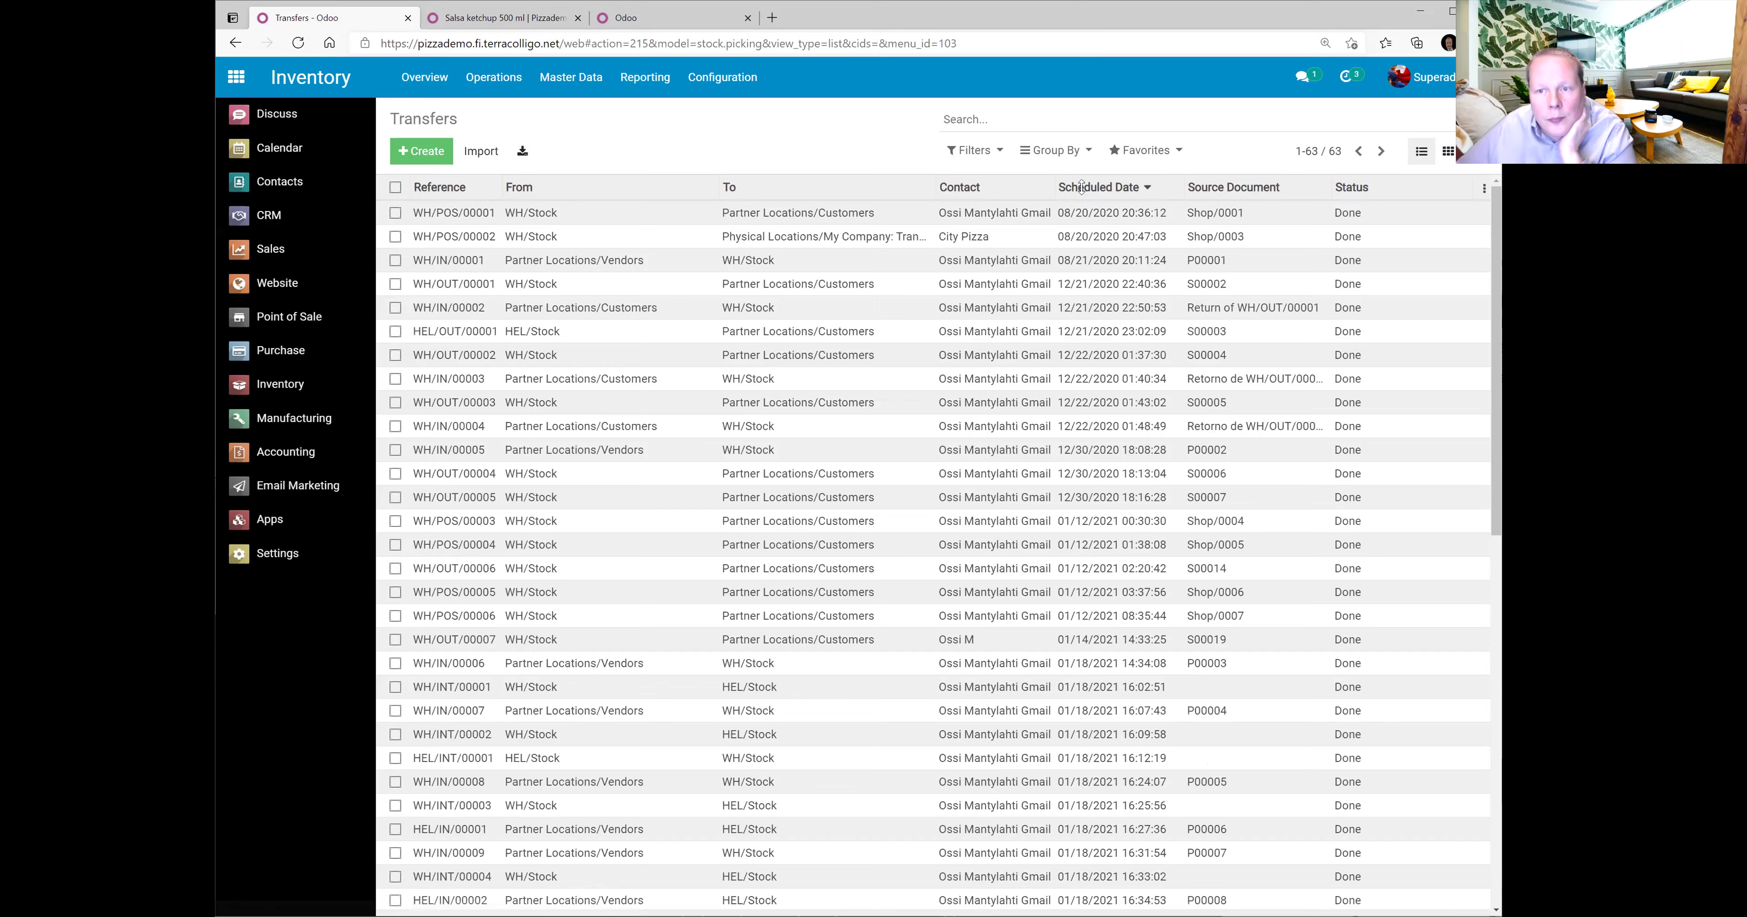
{"action": "left_click", "coordinate": [1082, 188]}
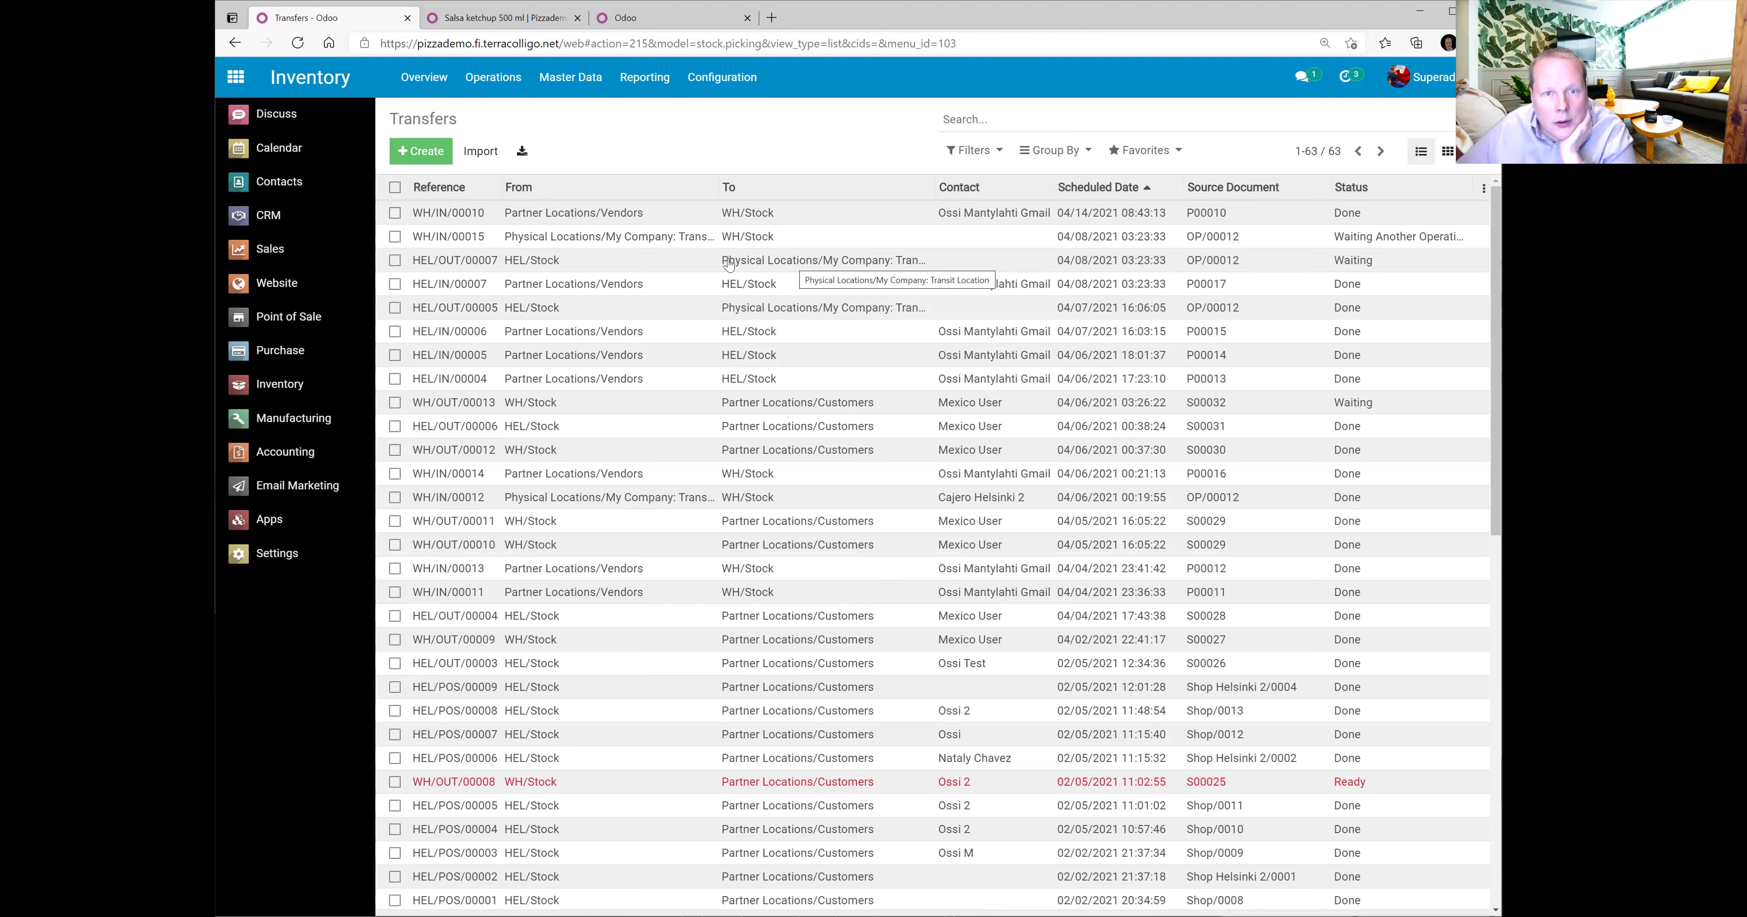
Open transfer HEL/OUT/00007, review its operations and check availability to reserve the Salsa ketchup 500 ml.
{"action": "left_click", "coordinate": [527, 265]}
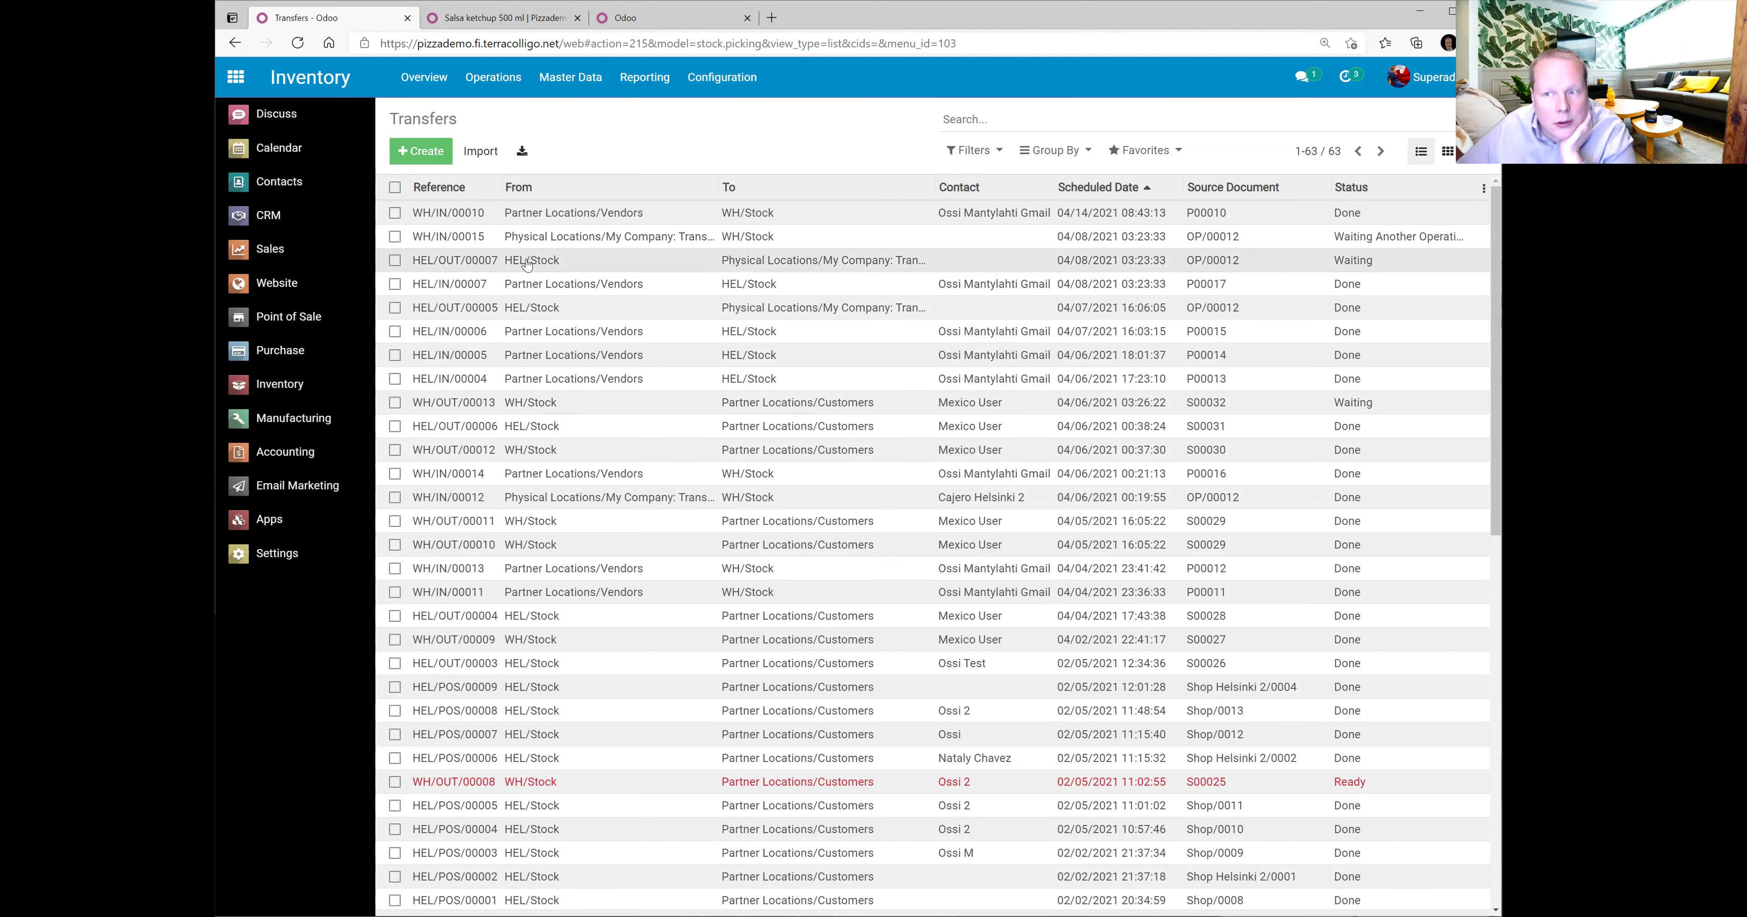
{"action": "left_click", "coordinate": [579, 405]}
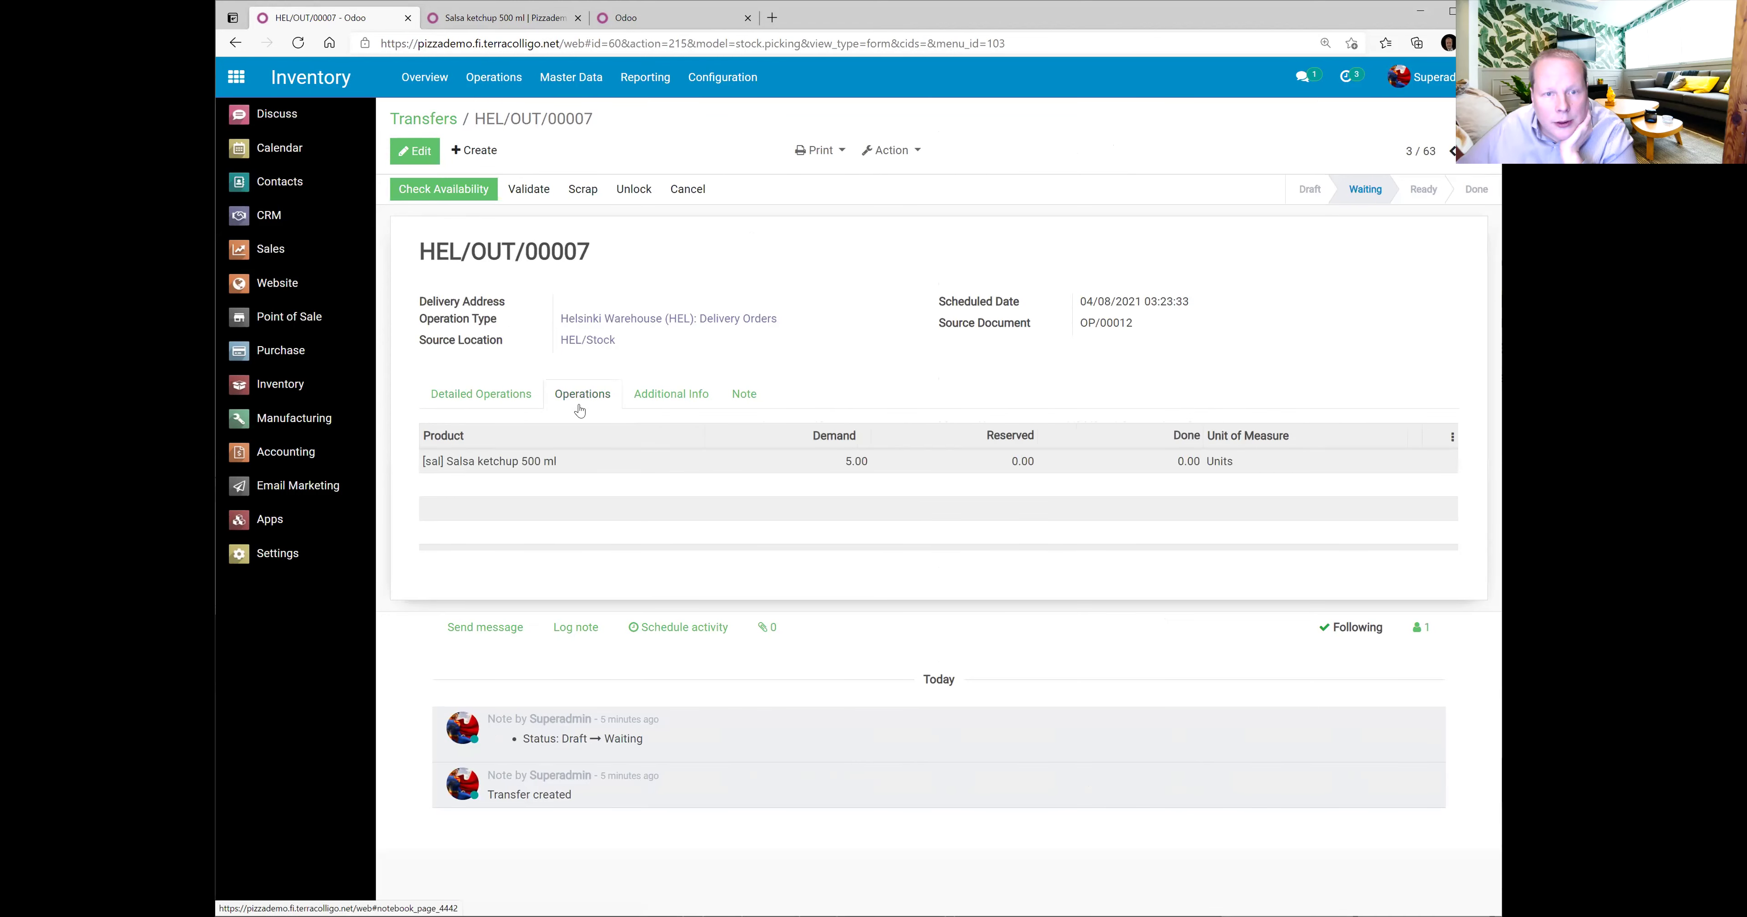
{"action": "left_click", "coordinate": [459, 202]}
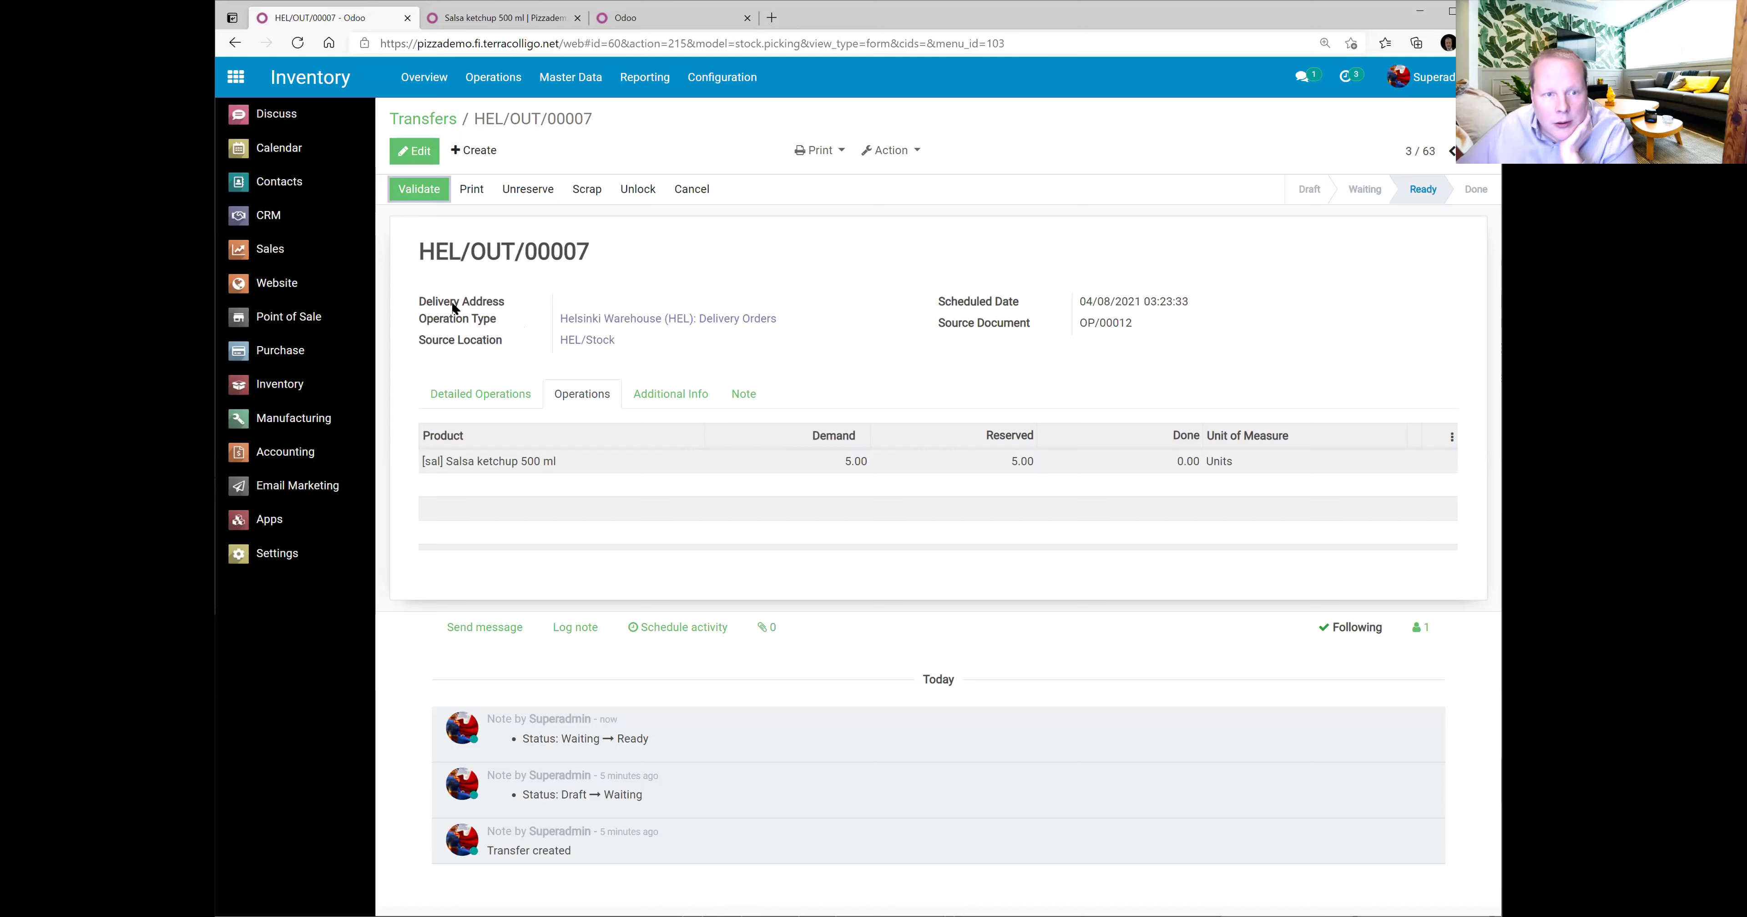
Validate delivery HEL/OUT/00007 as an immediate transfer of all quantities.
{"action": "left_click", "coordinate": [408, 201]}
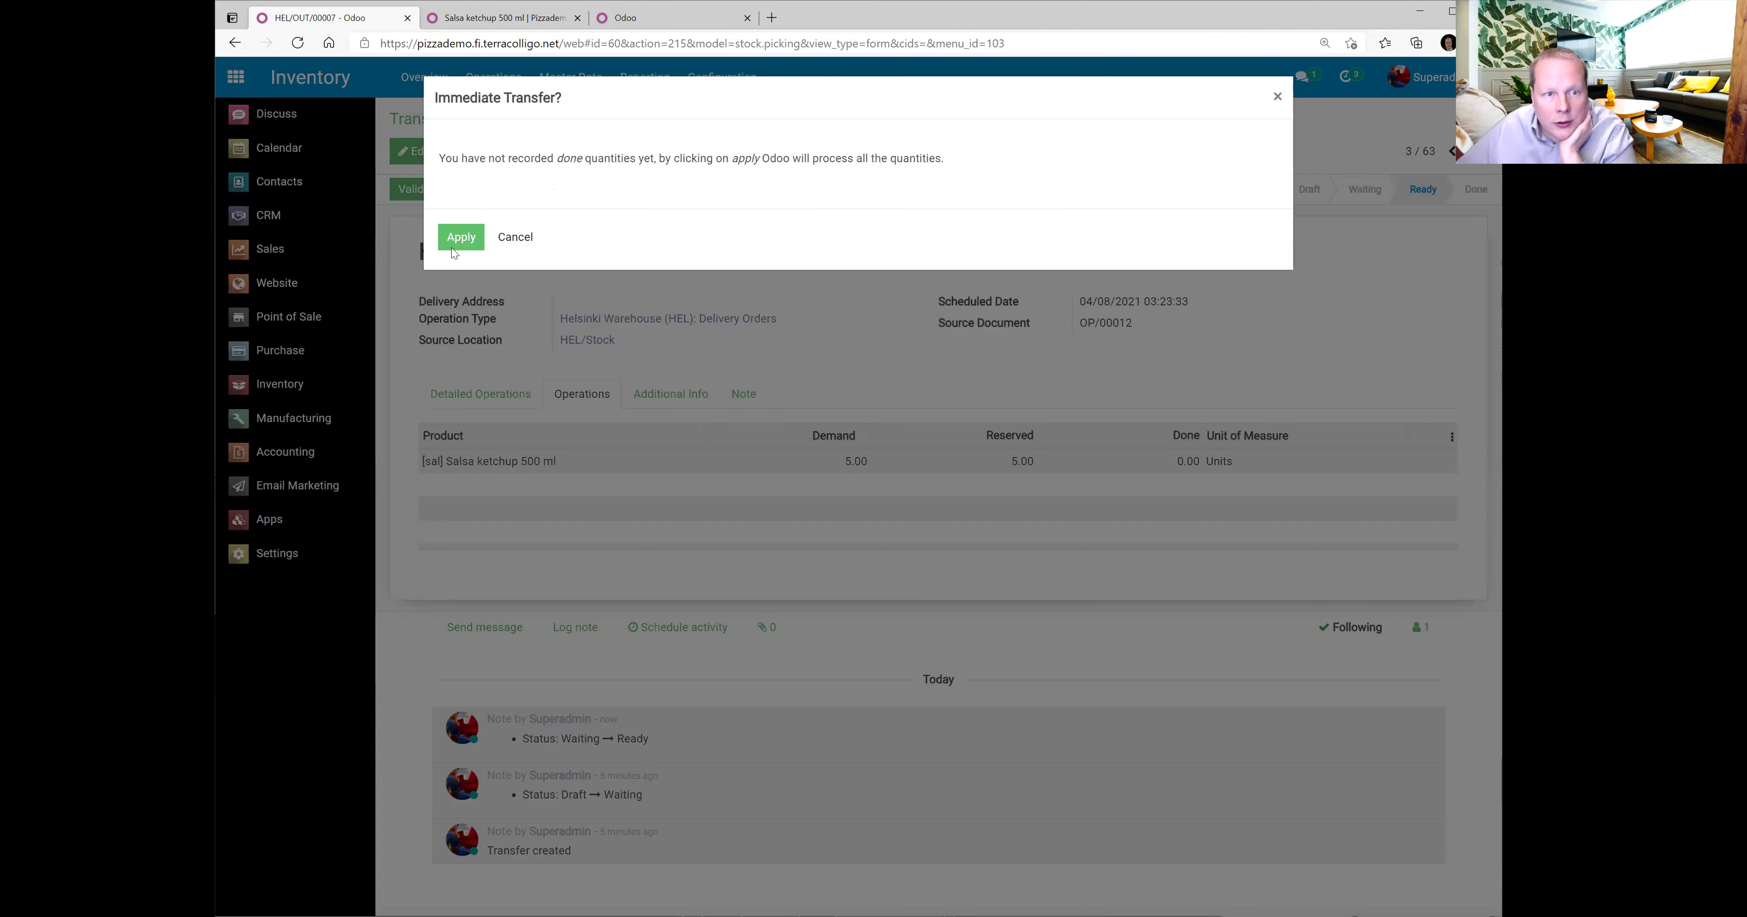
{"action": "left_click", "coordinate": [457, 245]}
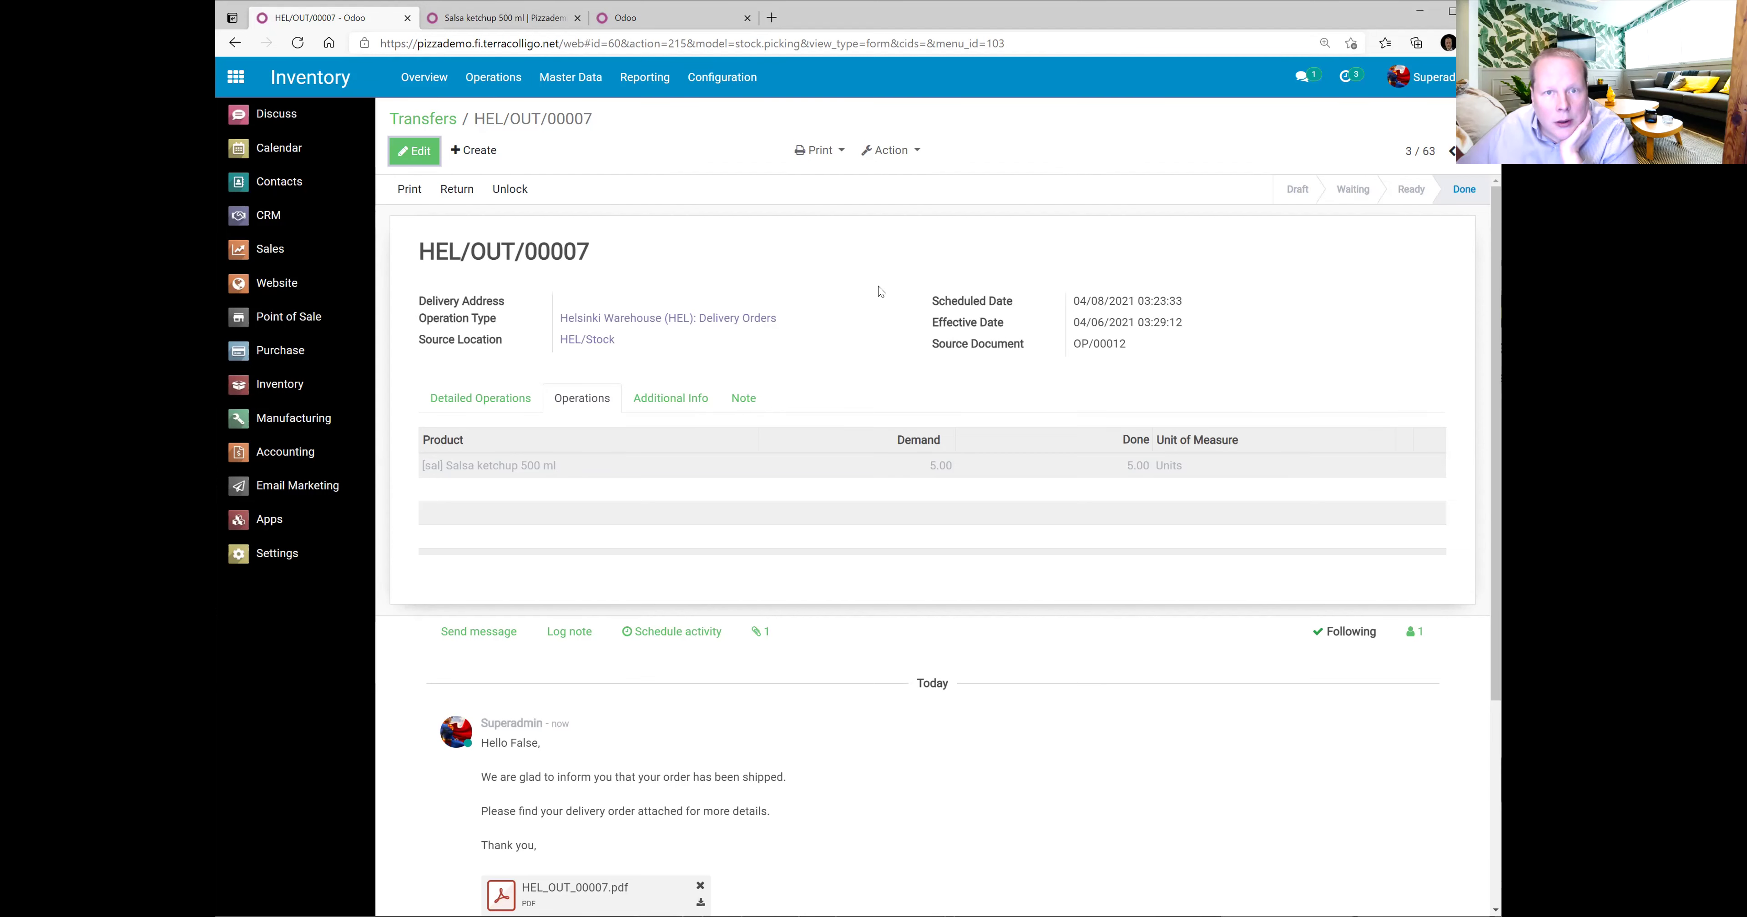
Refresh the Salsa ketchup 500 ml variant and check its warehouse stocks with HEL/OUT/00007 validated.
{"action": "left_click", "coordinate": [634, 20]}
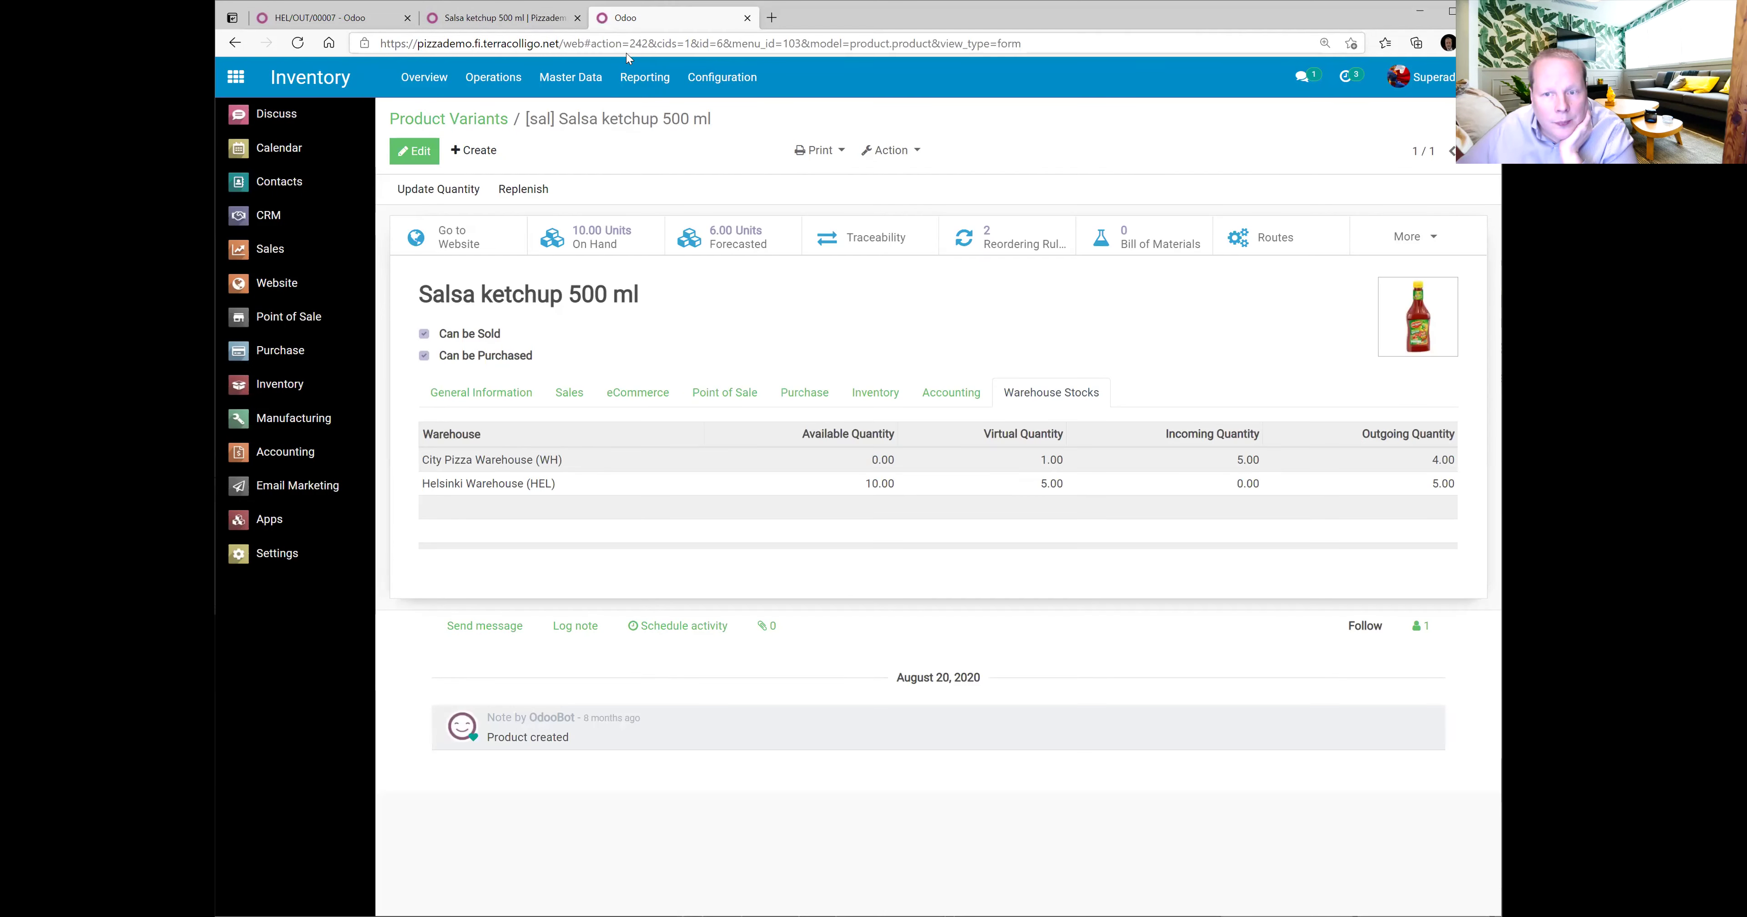
{"action": "left_click", "coordinate": [298, 42]}
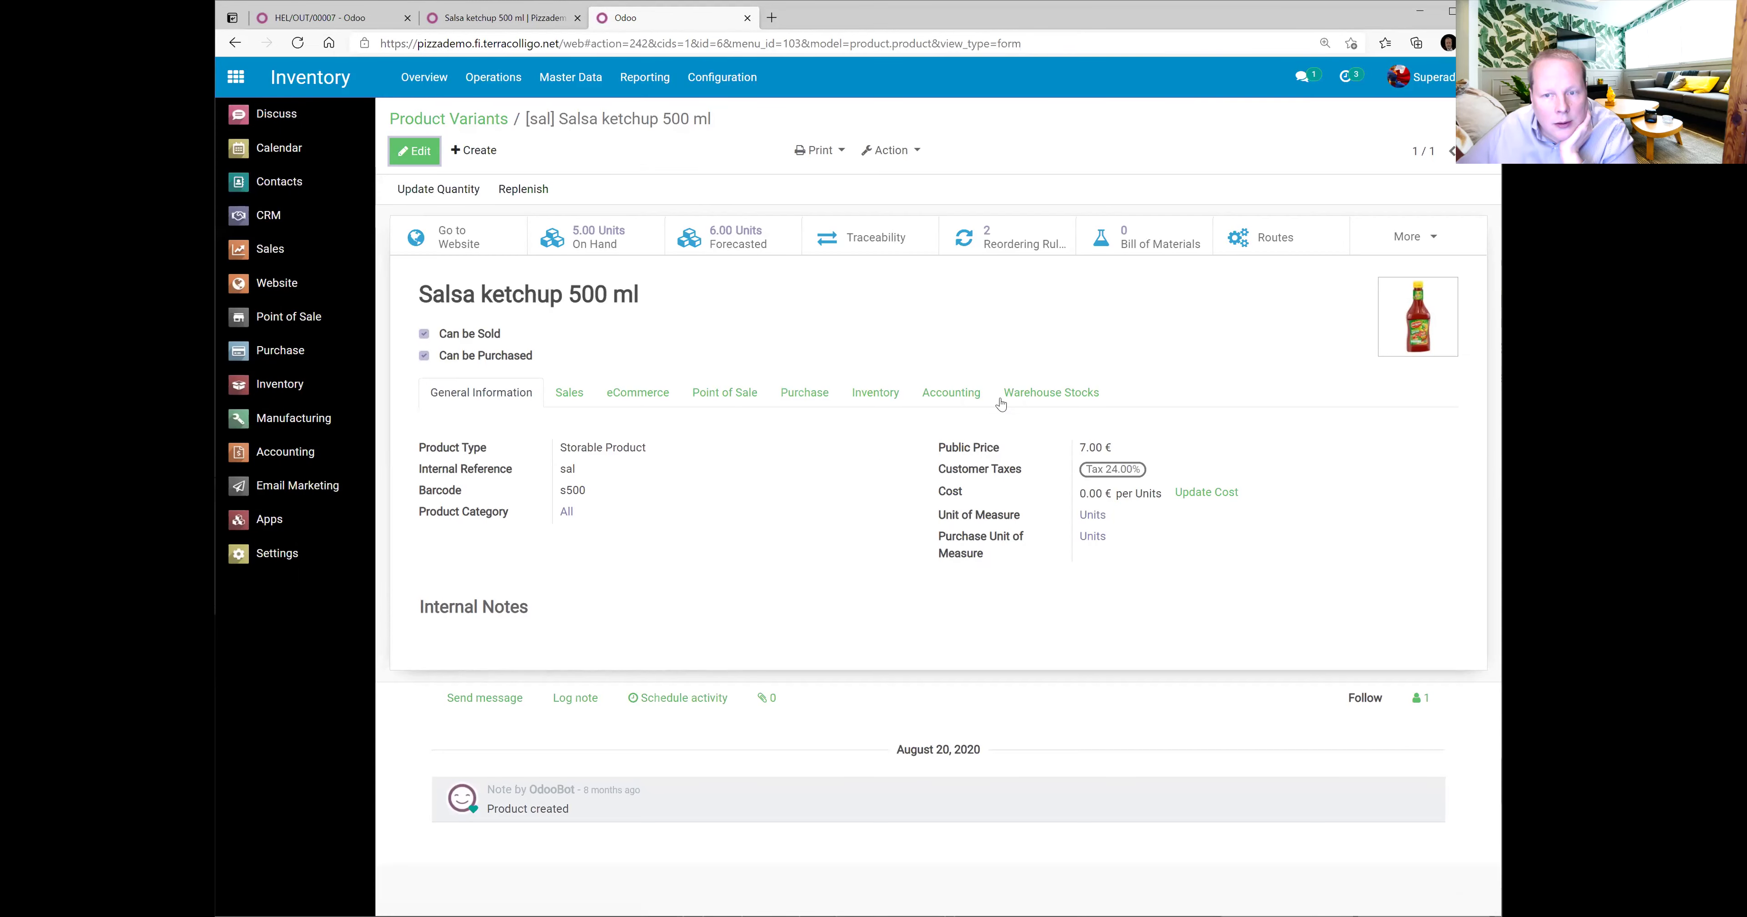
{"action": "left_click", "coordinate": [1010, 397]}
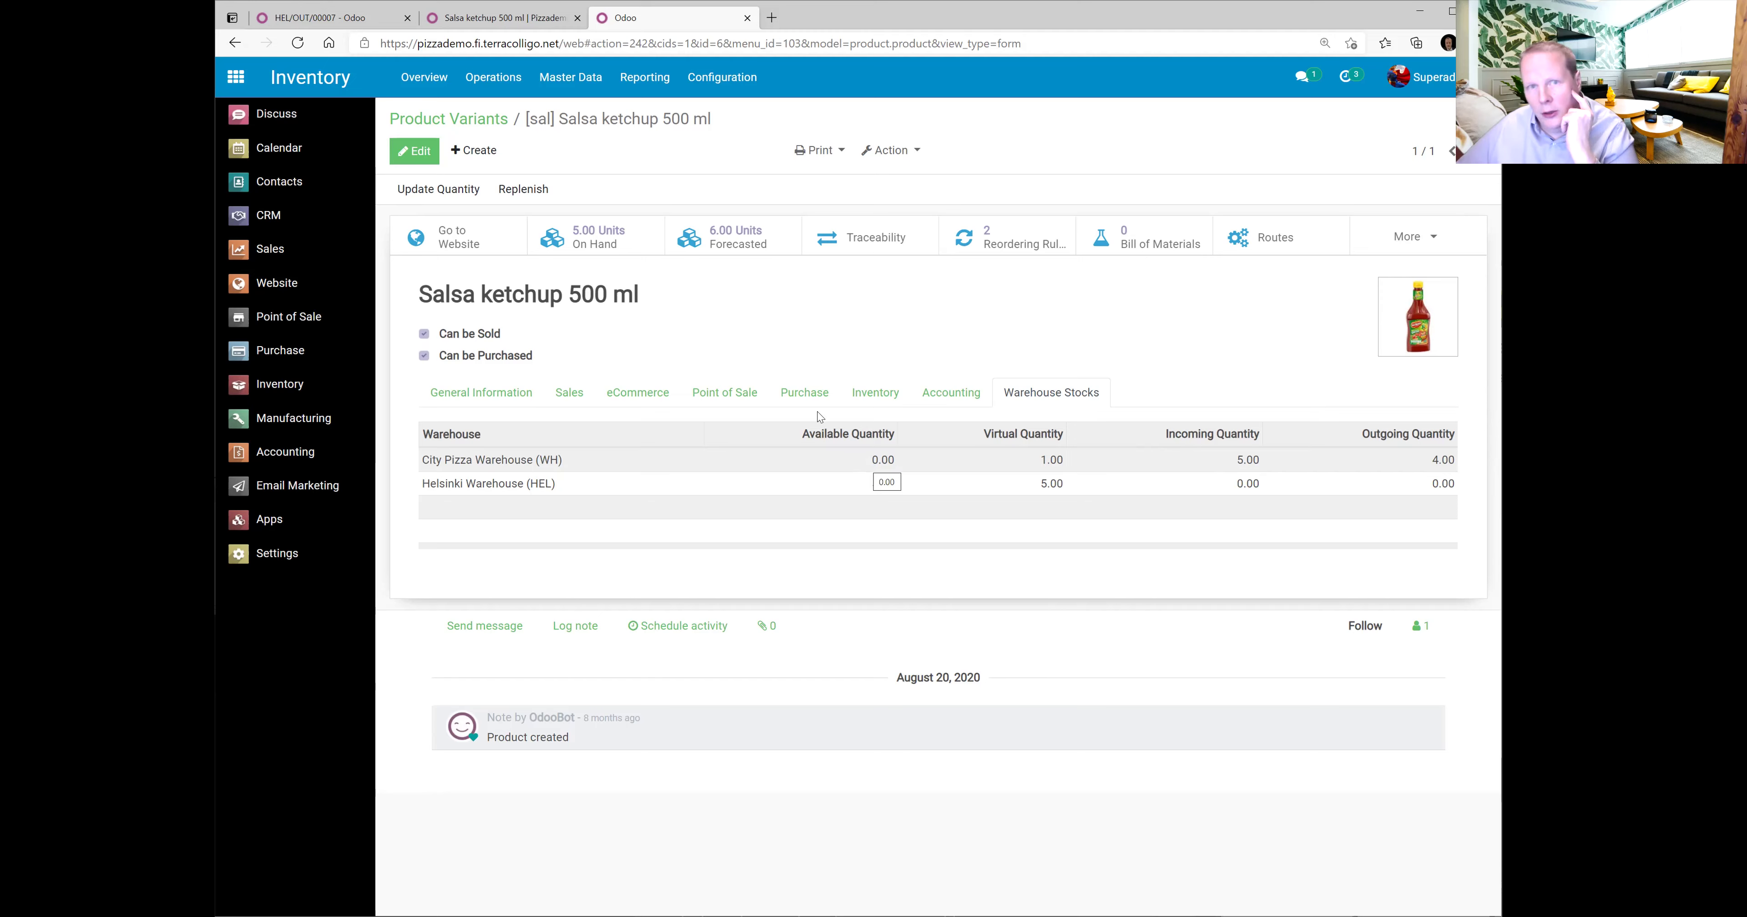
Return to the transfers list, open delivery WH/OUT/00013 and try to reserve its Salsa ketchup 500 ml by checking availability.
{"action": "left_click", "coordinate": [302, 19]}
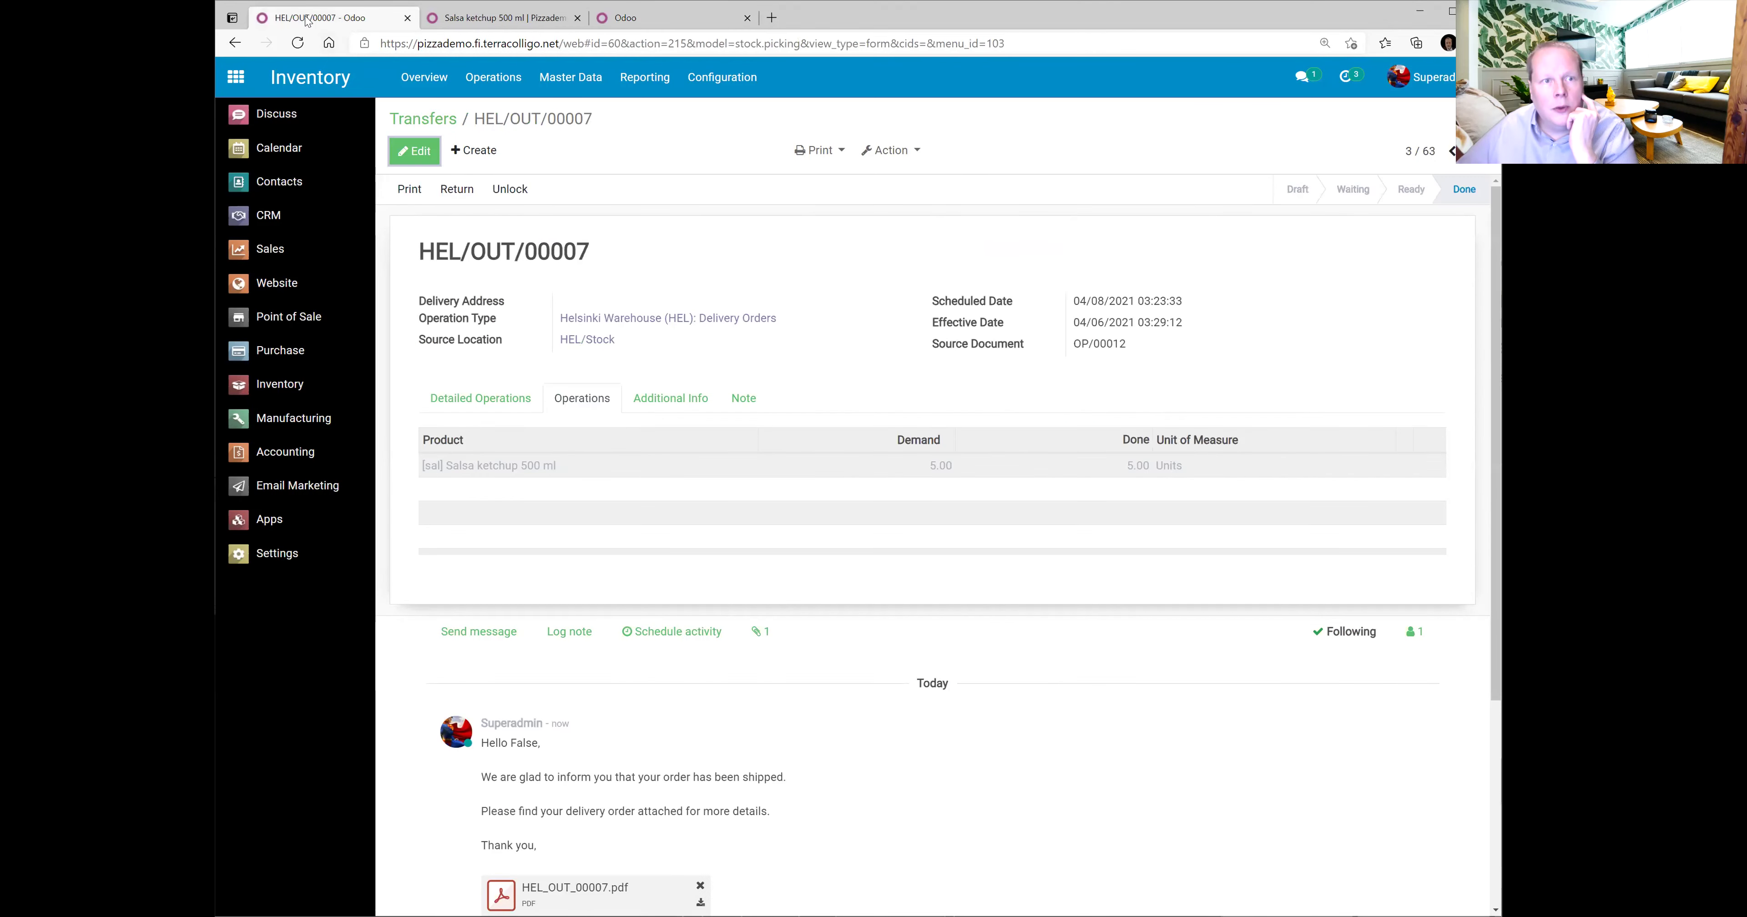
{"action": "left_click", "coordinate": [411, 126]}
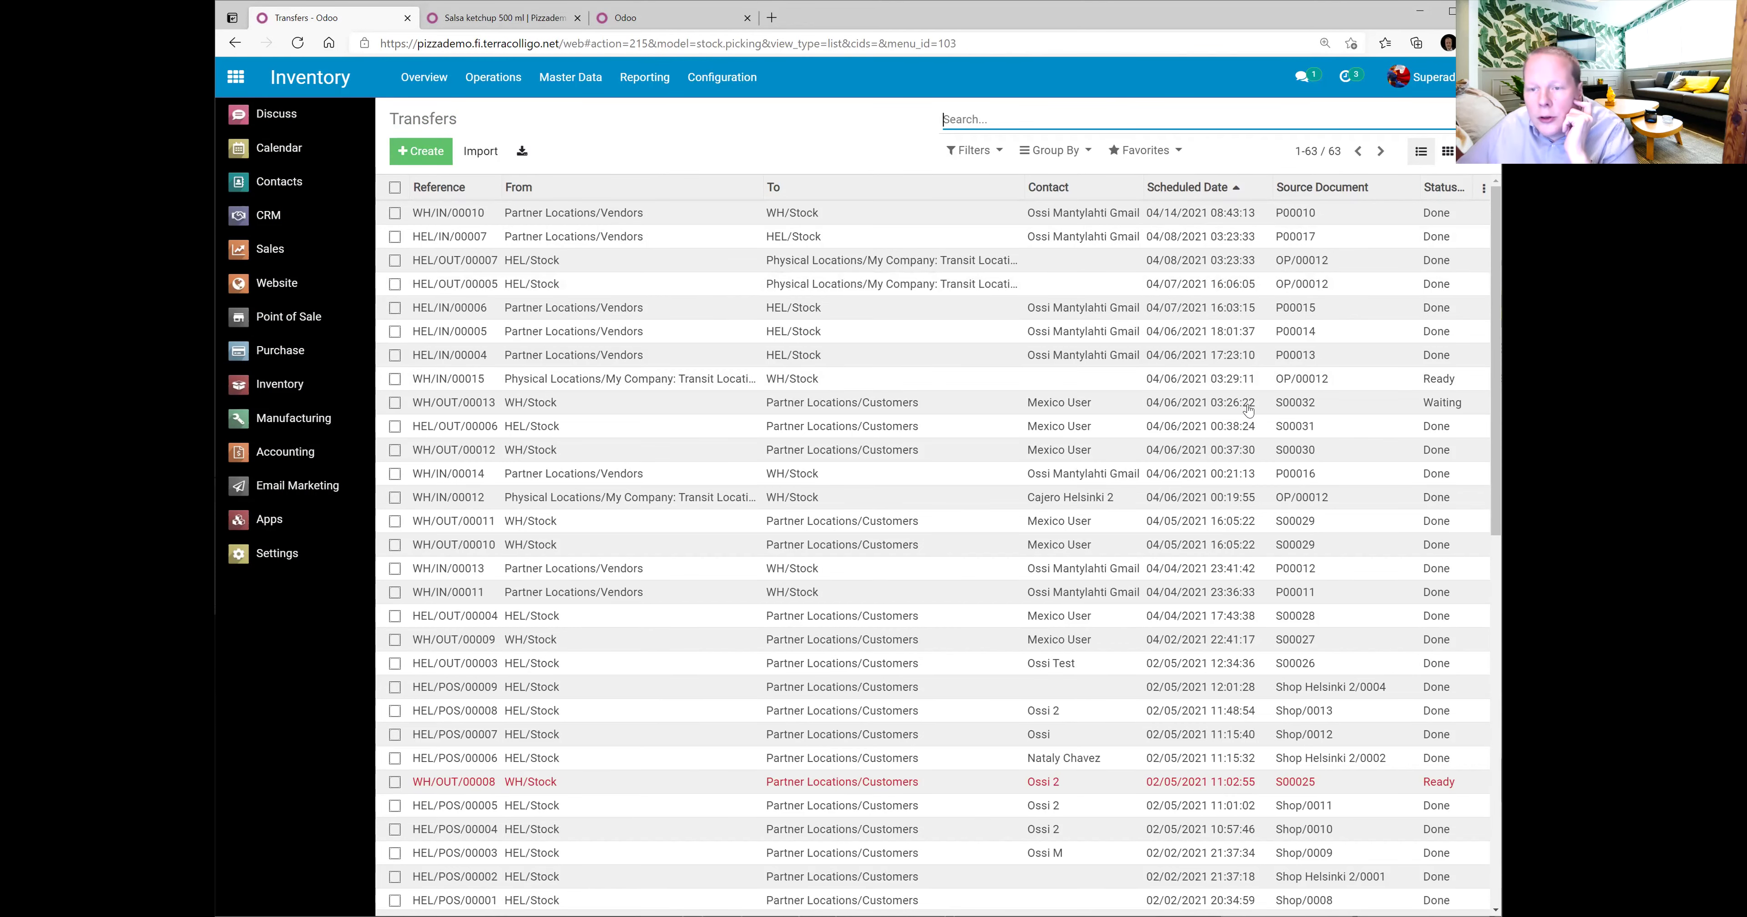
{"action": "left_click", "coordinate": [833, 403]}
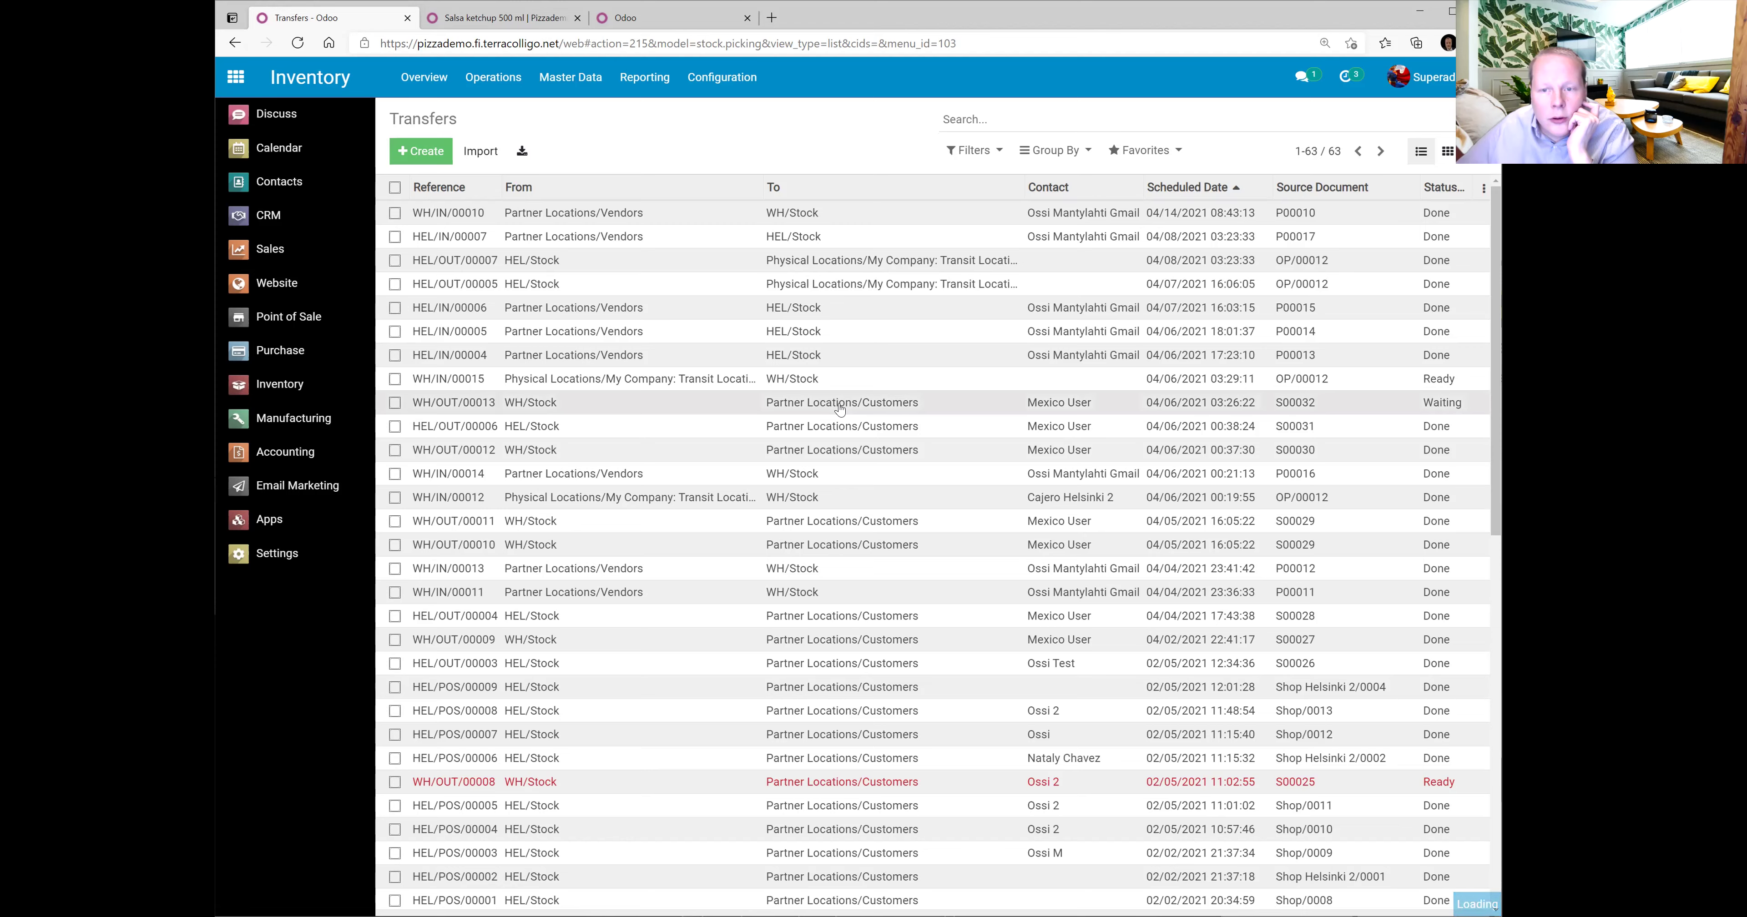
{"action": "left_click", "coordinate": [576, 400]}
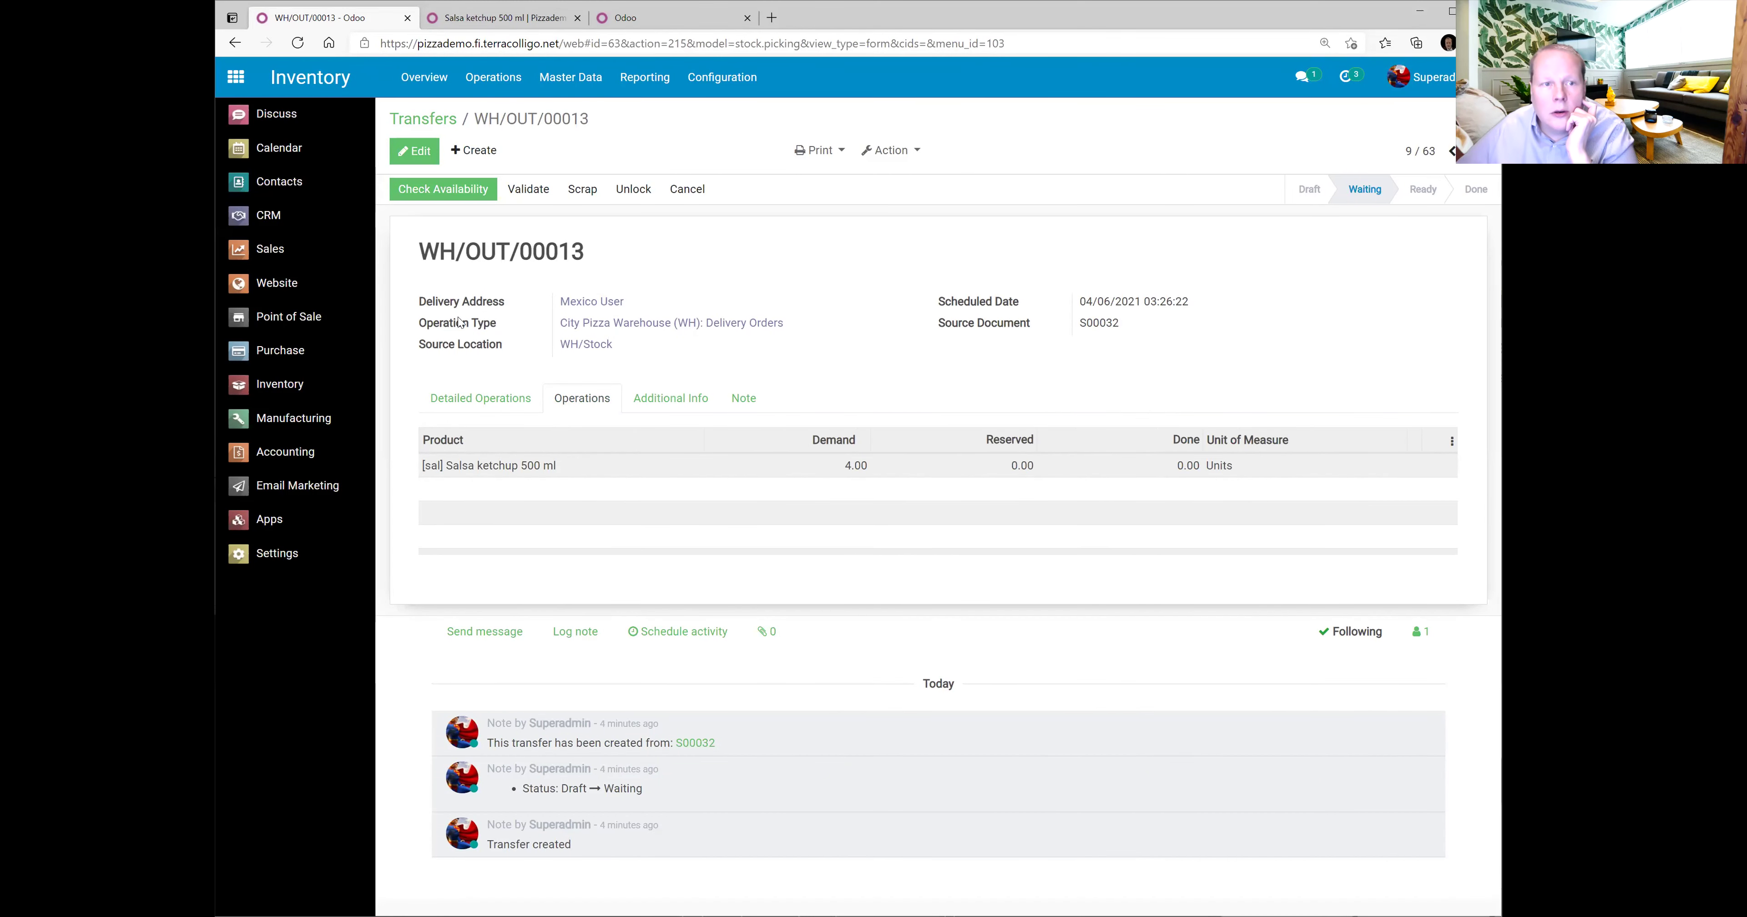
{"action": "left_click", "coordinate": [453, 196]}
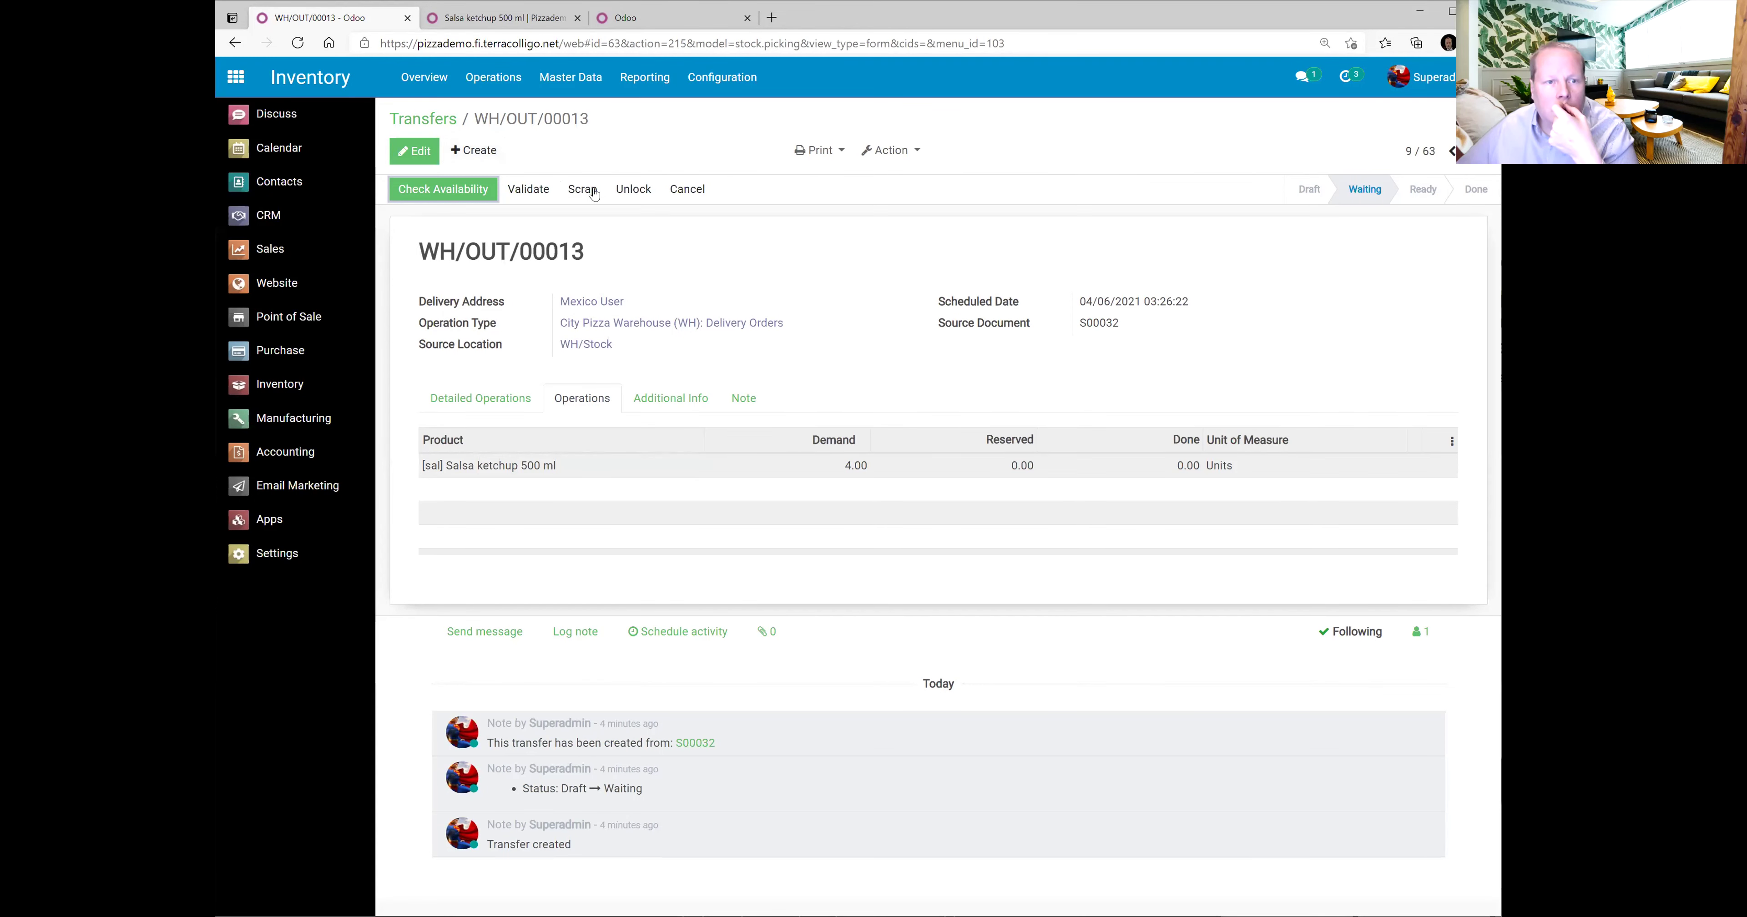
Go back to the transfers list and apply the saved favorite filter Transfers Not Done.
{"action": "left_click", "coordinate": [424, 119]}
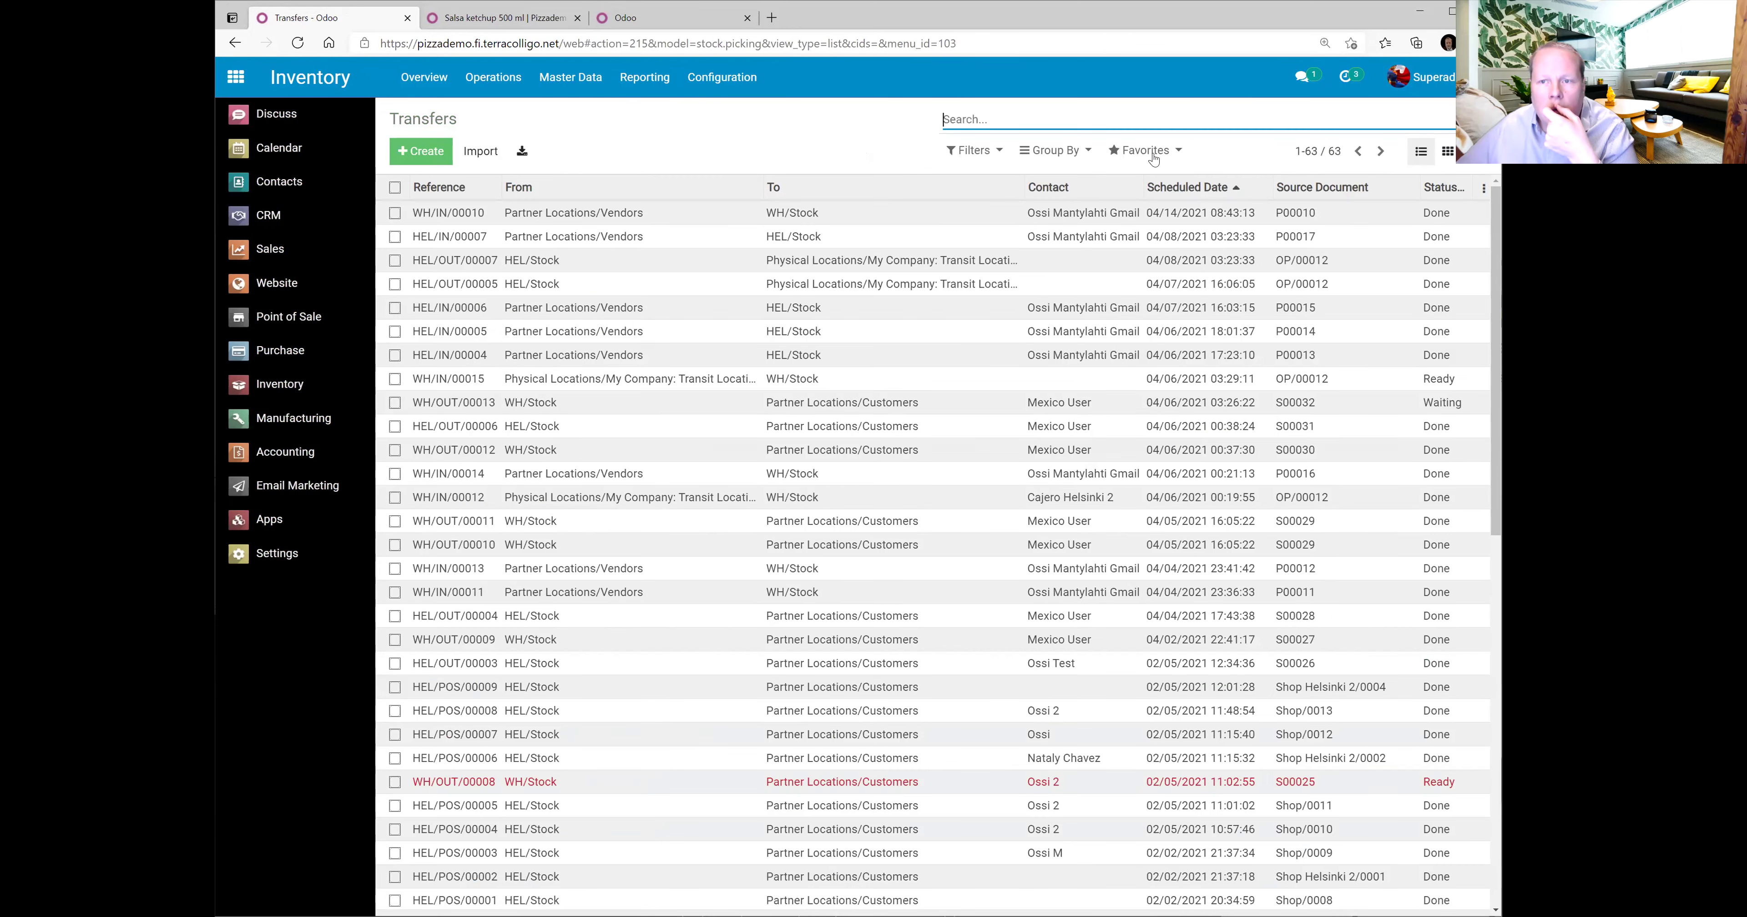
{"action": "left_click", "coordinate": [1146, 150]}
{"action": "left_click", "coordinate": [1162, 182]}
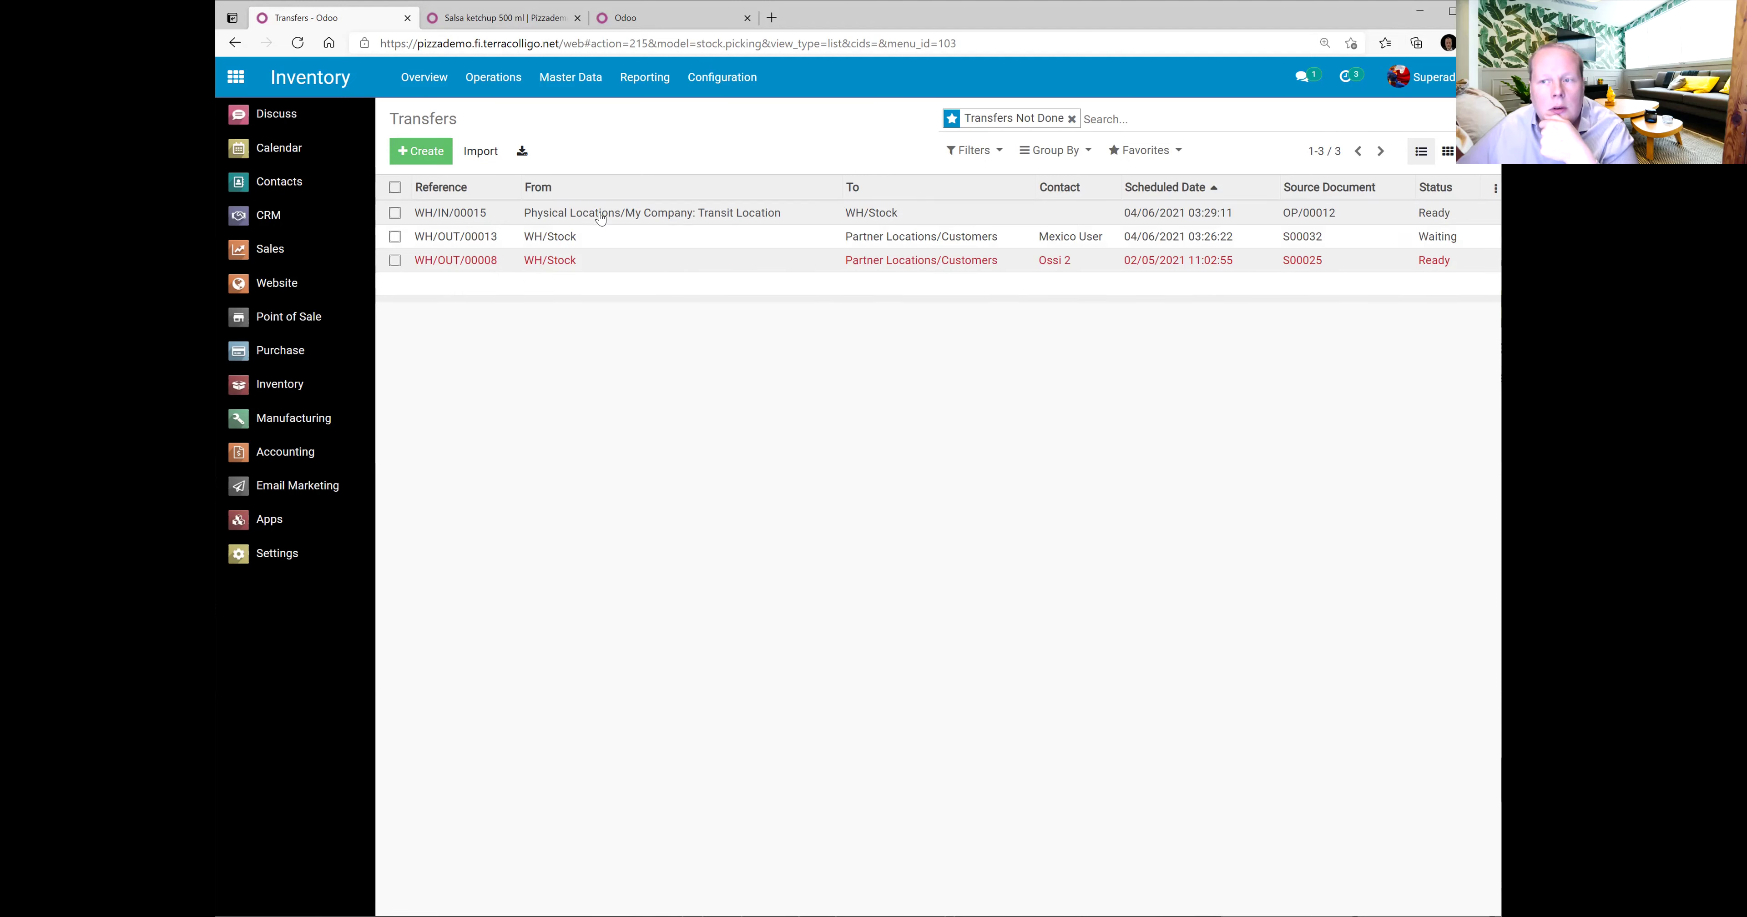
Review the operations of delivery WH/OUT/00013 from the filtered list and return to the list.
{"action": "left_click", "coordinate": [610, 237]}
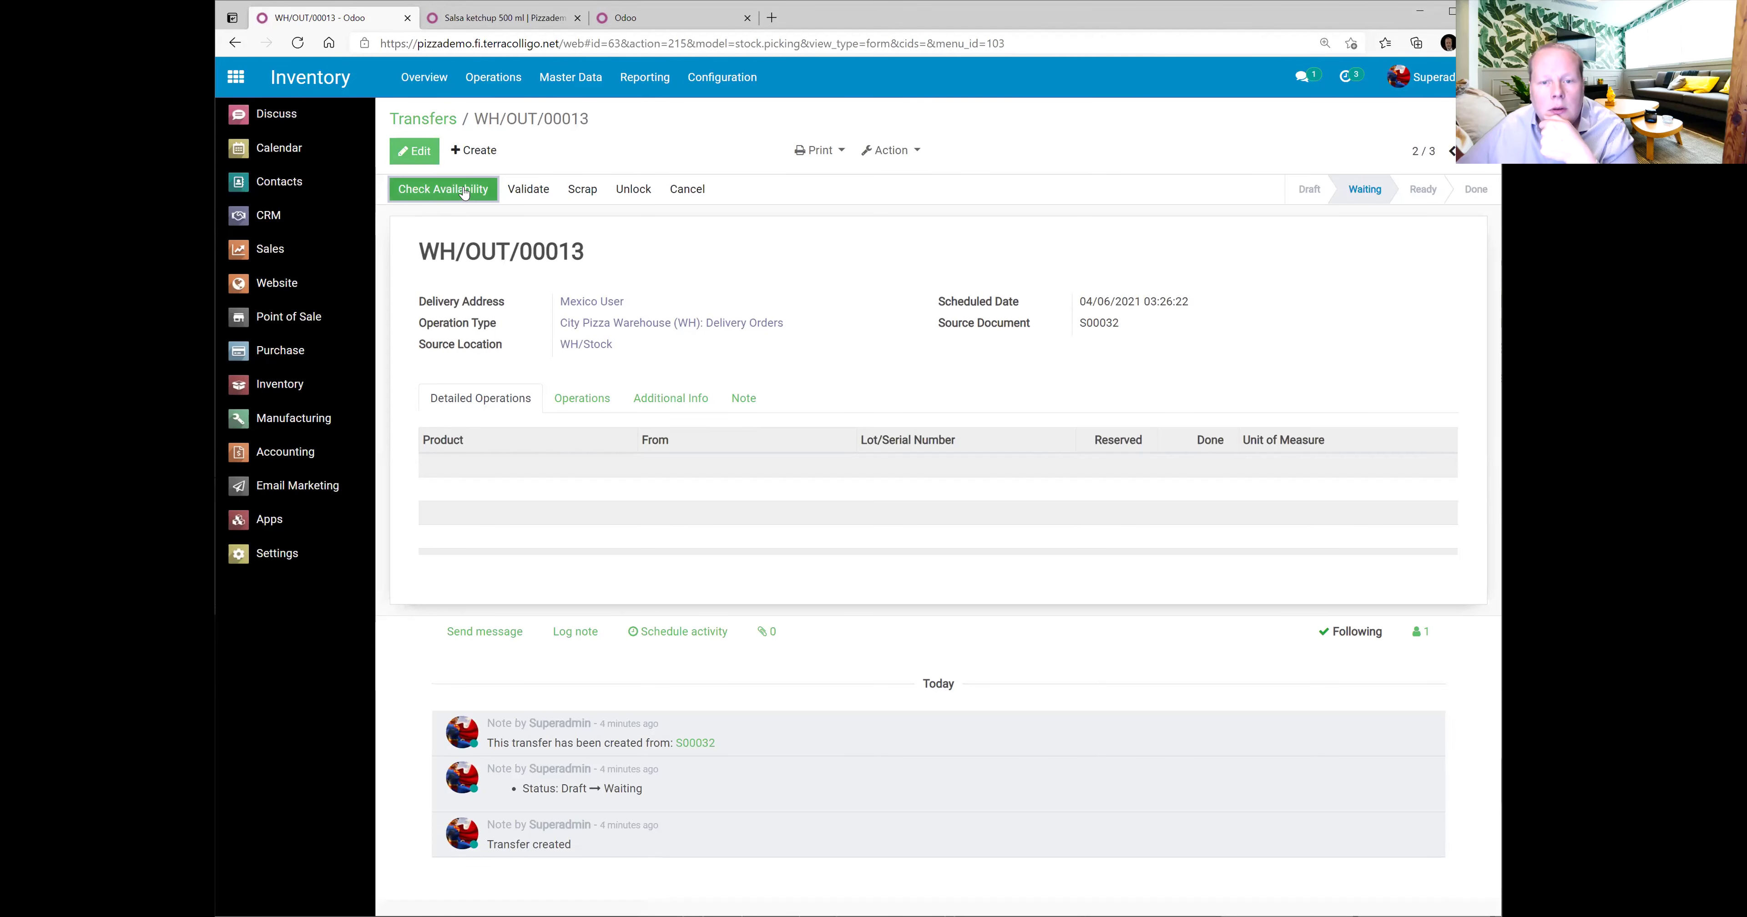
{"action": "left_click", "coordinate": [578, 396]}
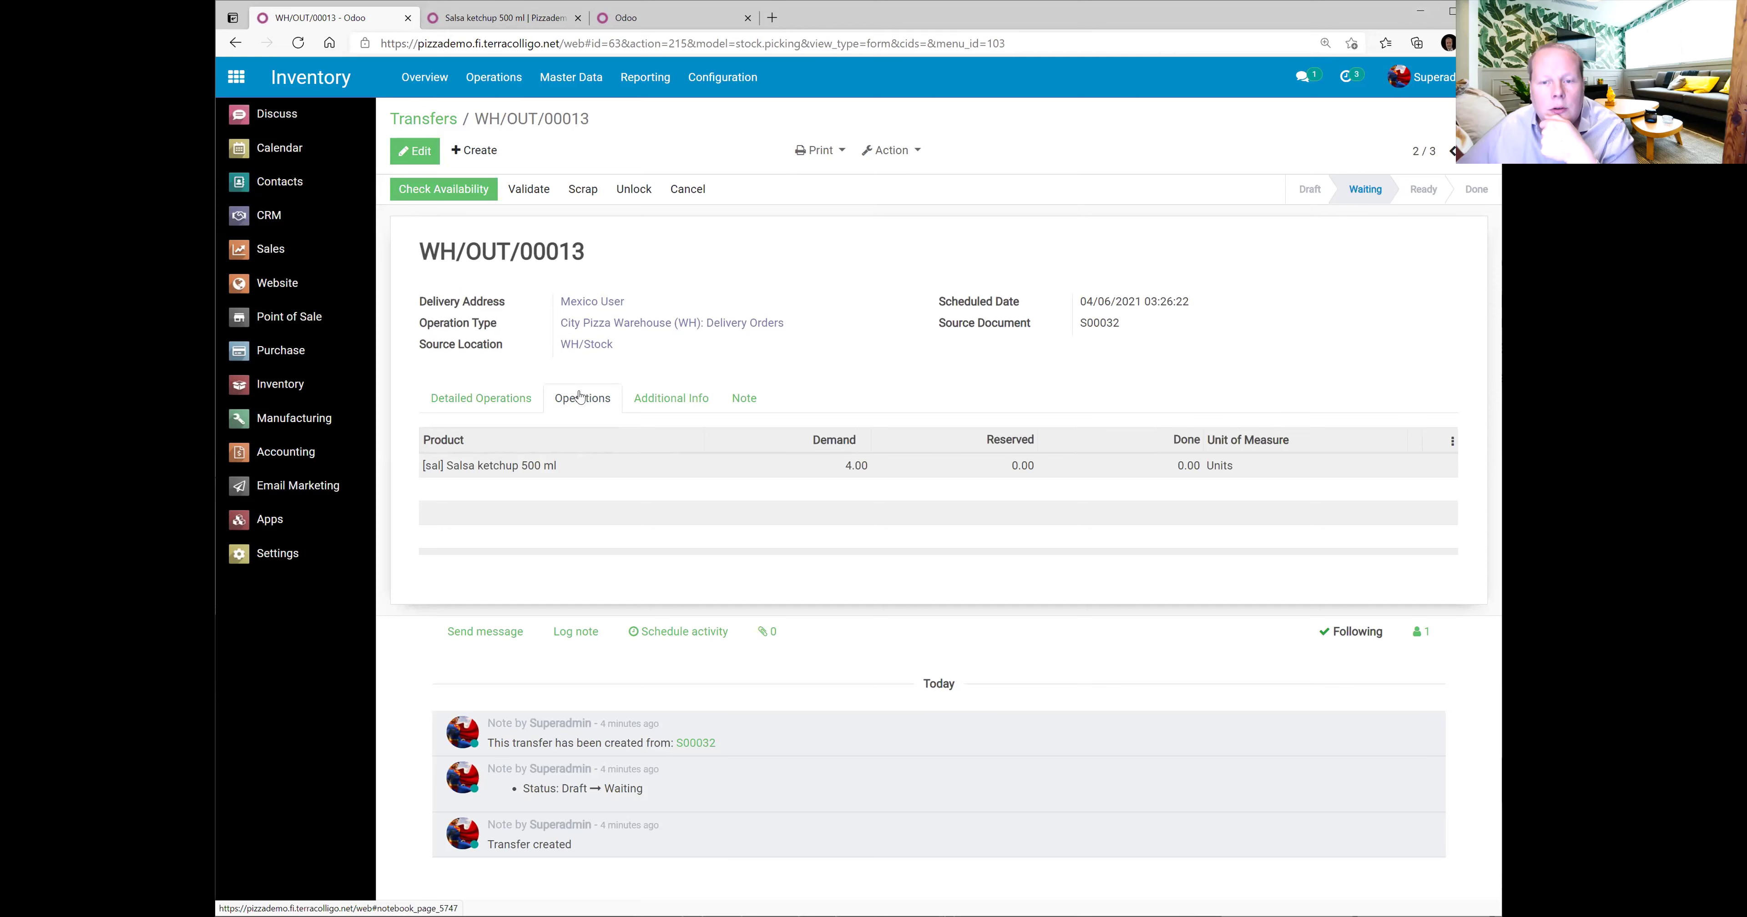
{"action": "left_click", "coordinate": [441, 120]}
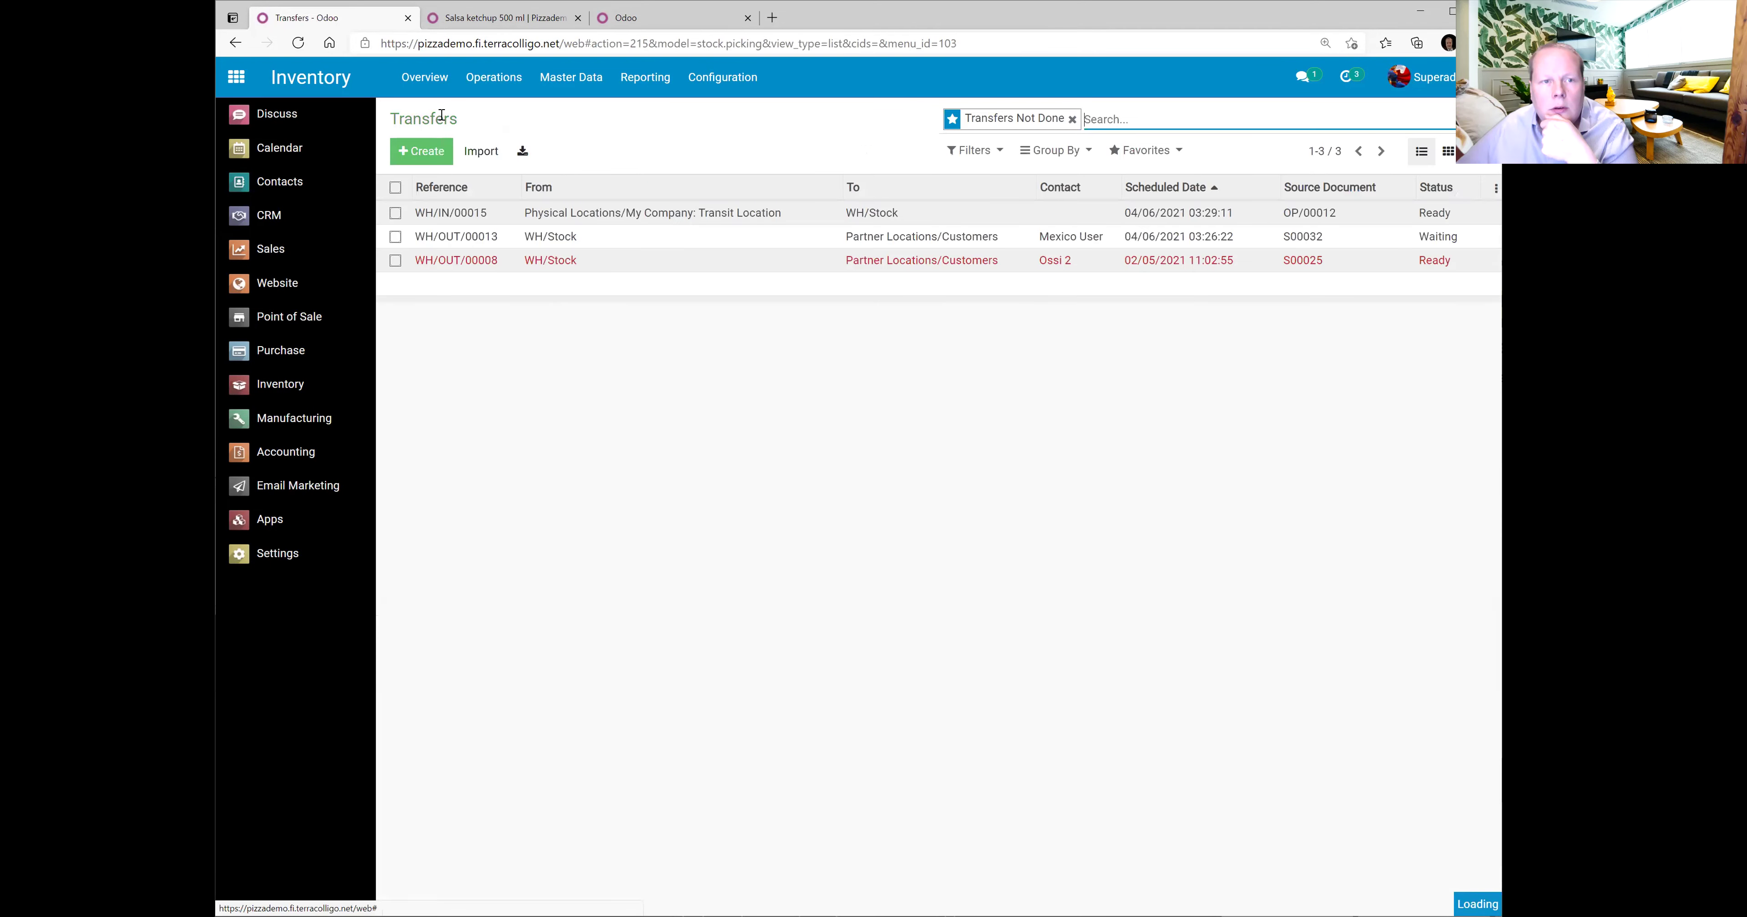
Open receipt WH/IN/00015 of the City Pizza Warehouse and validate it as an immediate transfer of all quantities.
{"action": "left_click", "coordinate": [573, 215]}
{"action": "left_click", "coordinate": [521, 393]}
{"action": "left_click", "coordinate": [475, 396]}
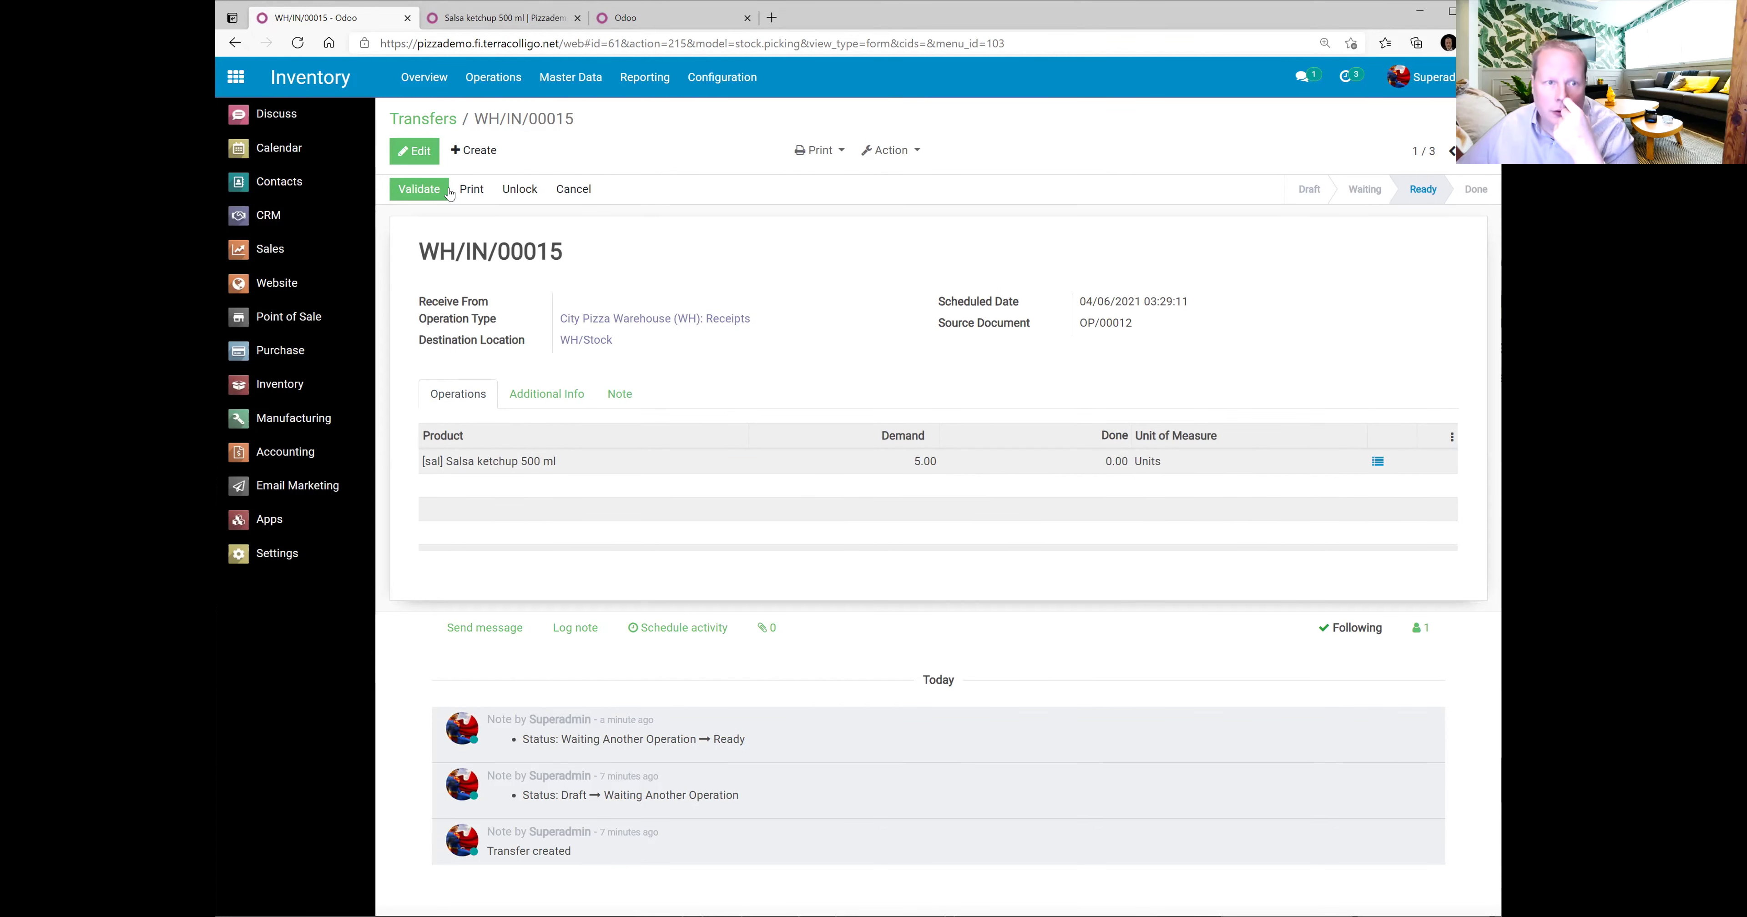
{"action": "left_click", "coordinate": [416, 188]}
{"action": "left_click", "coordinate": [478, 237]}
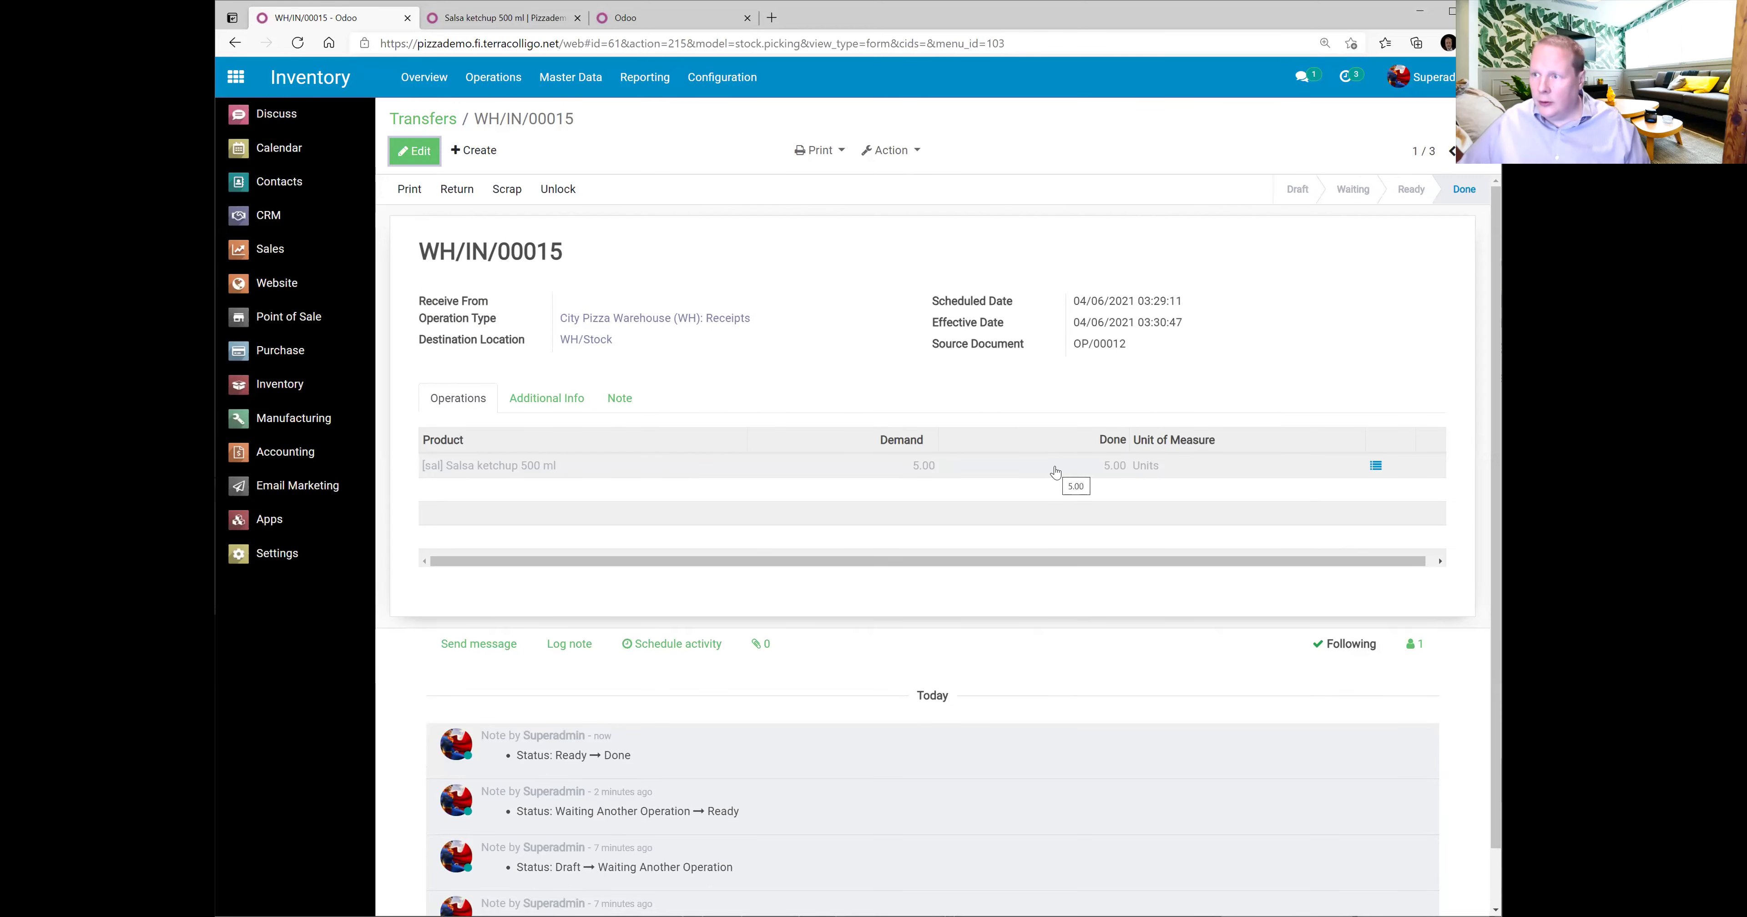
Refresh the Salsa ketchup 500 ml variant, check its warehouse stocks and view the in-store availability on its webshop page.
{"action": "left_click", "coordinate": [644, 17]}
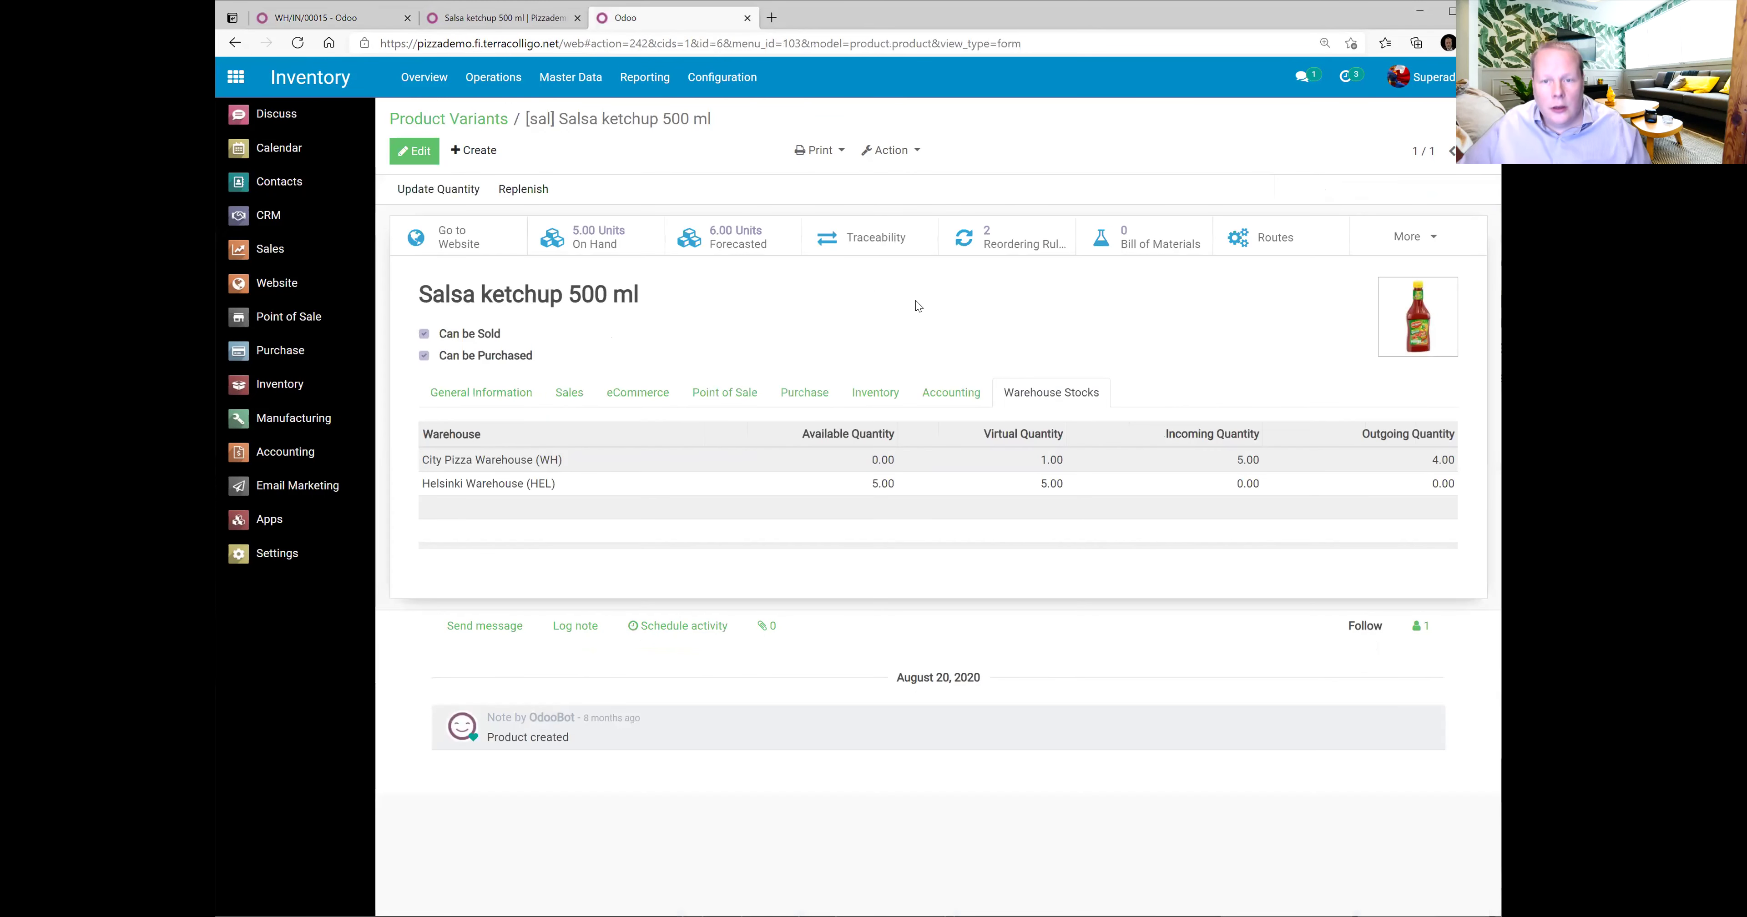
{"action": "left_click", "coordinate": [297, 42]}
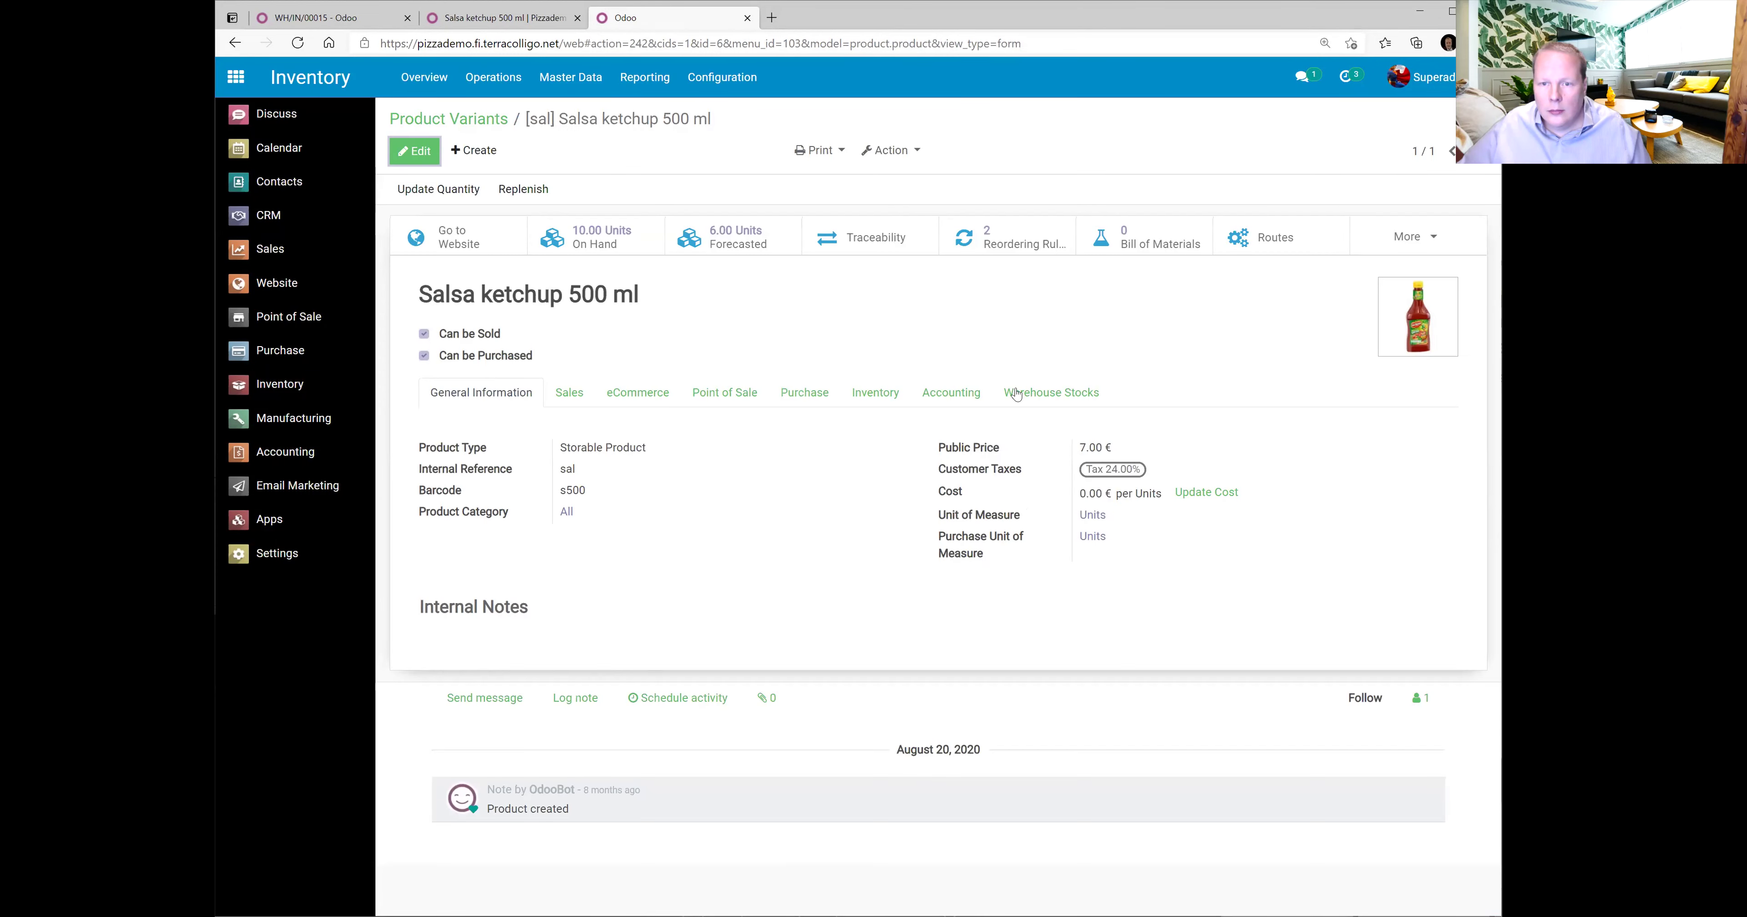
{"action": "left_click", "coordinate": [1016, 394]}
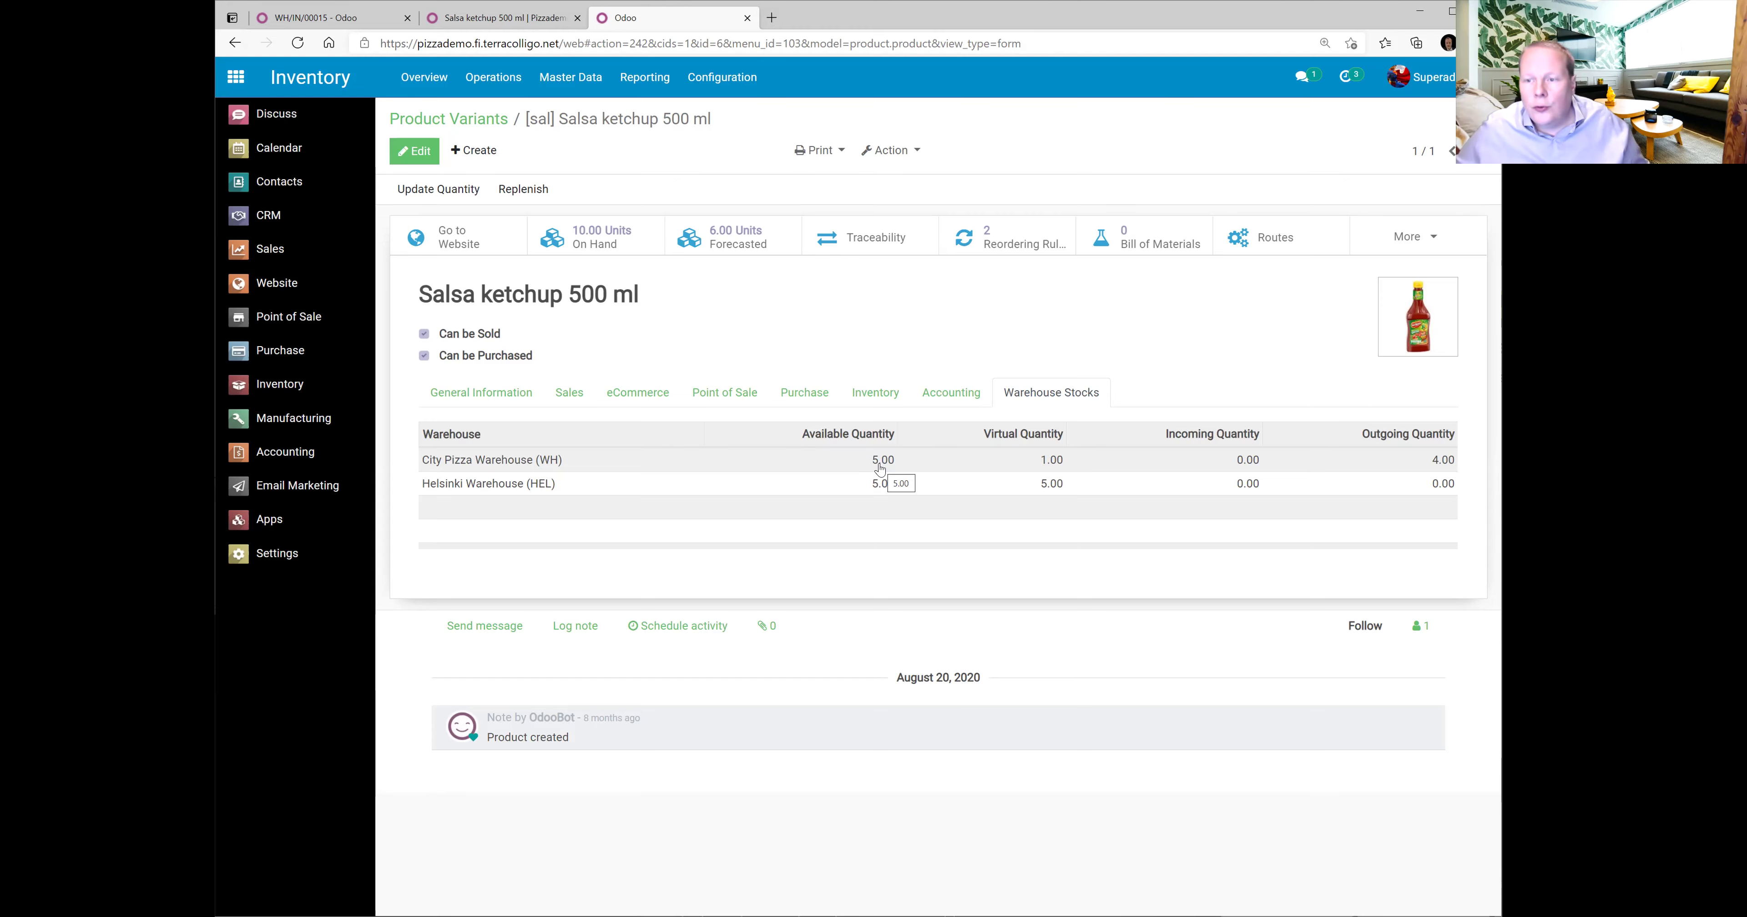
{"action": "left_click", "coordinate": [502, 18]}
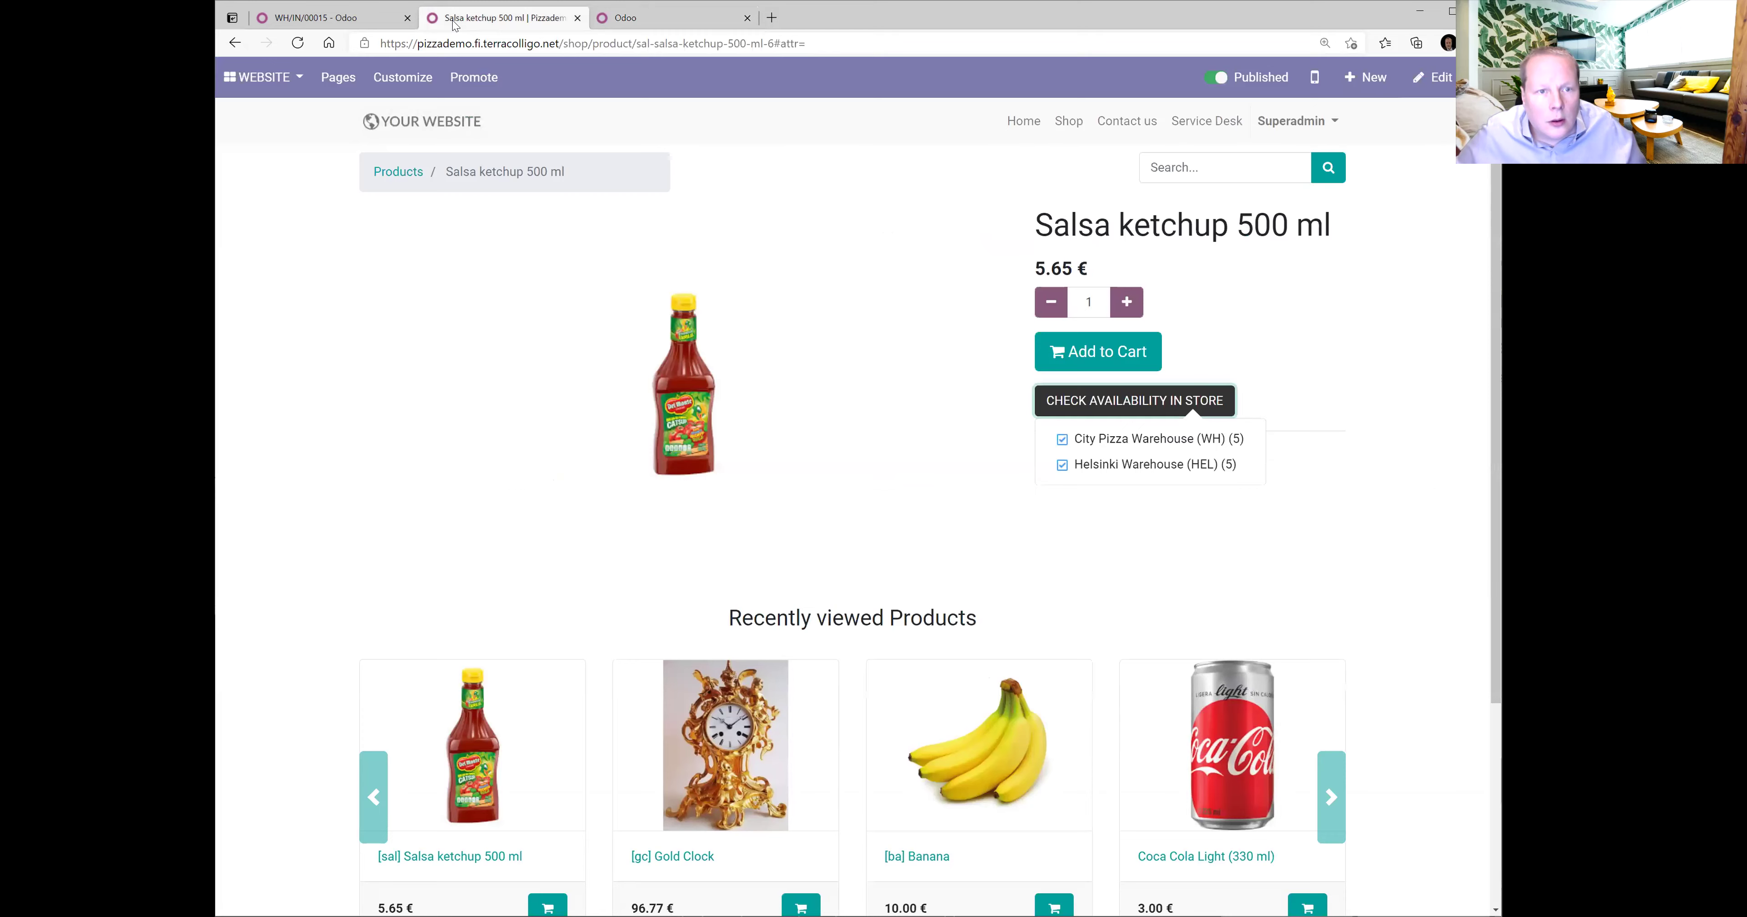
Open delivery WH/OUT/00013 from the unfinished transfers, review its operations and check availability to reserve the Salsa ketchup 500 ml.
{"action": "left_click", "coordinate": [315, 17]}
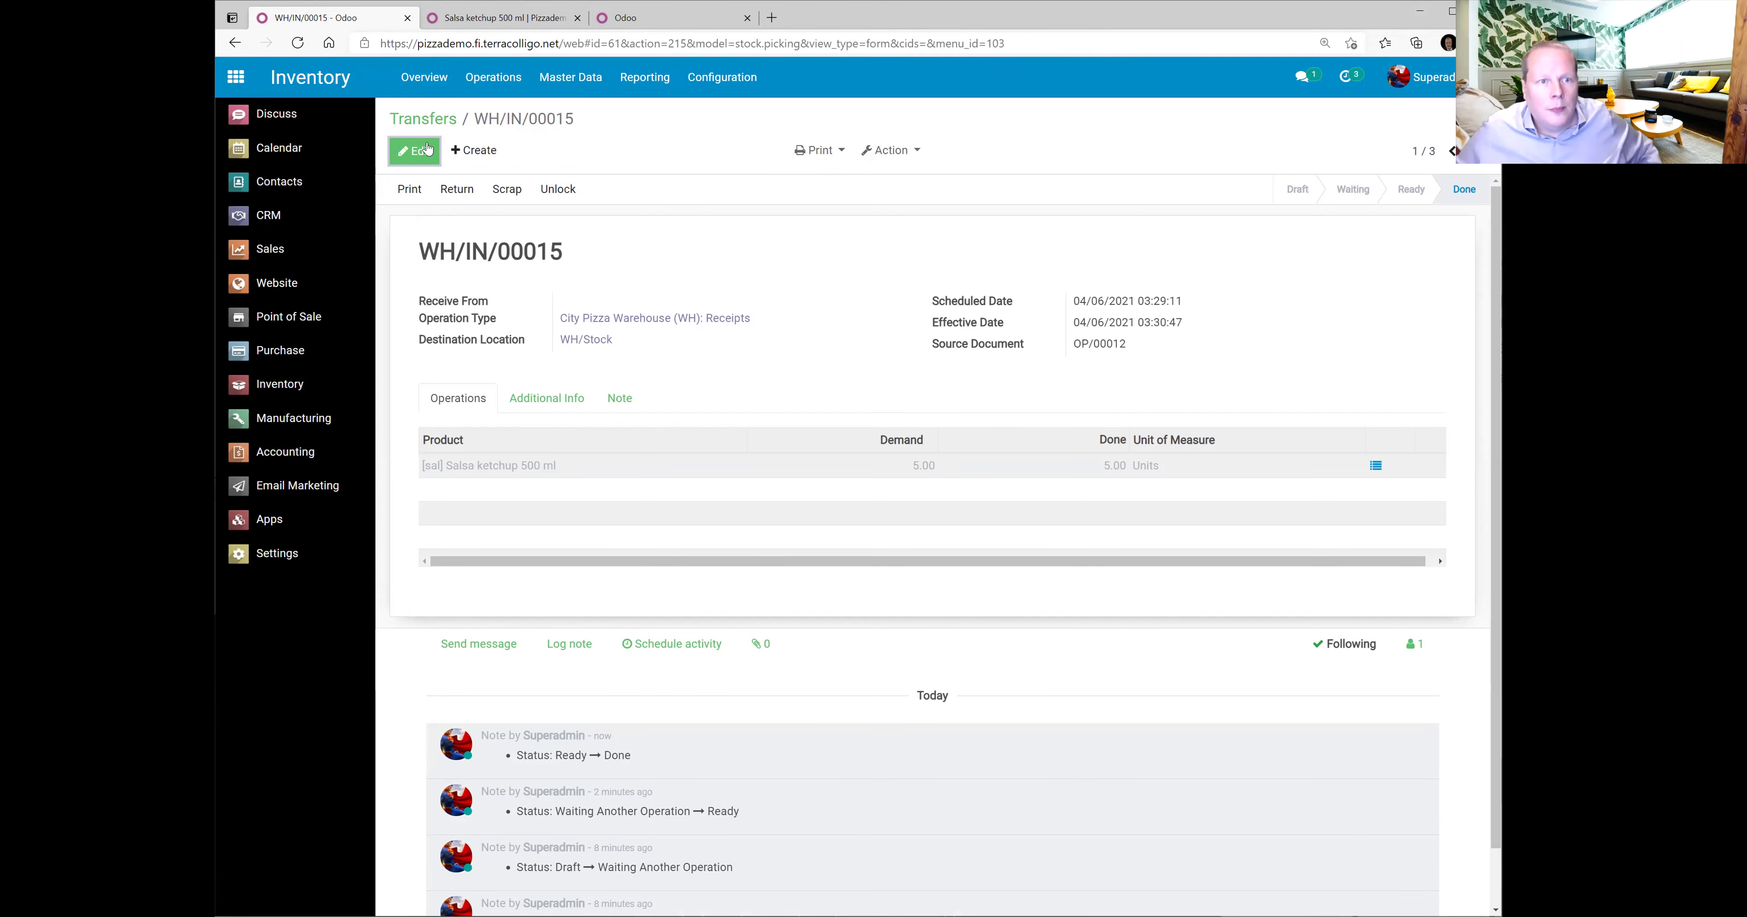
{"action": "left_click", "coordinate": [437, 119]}
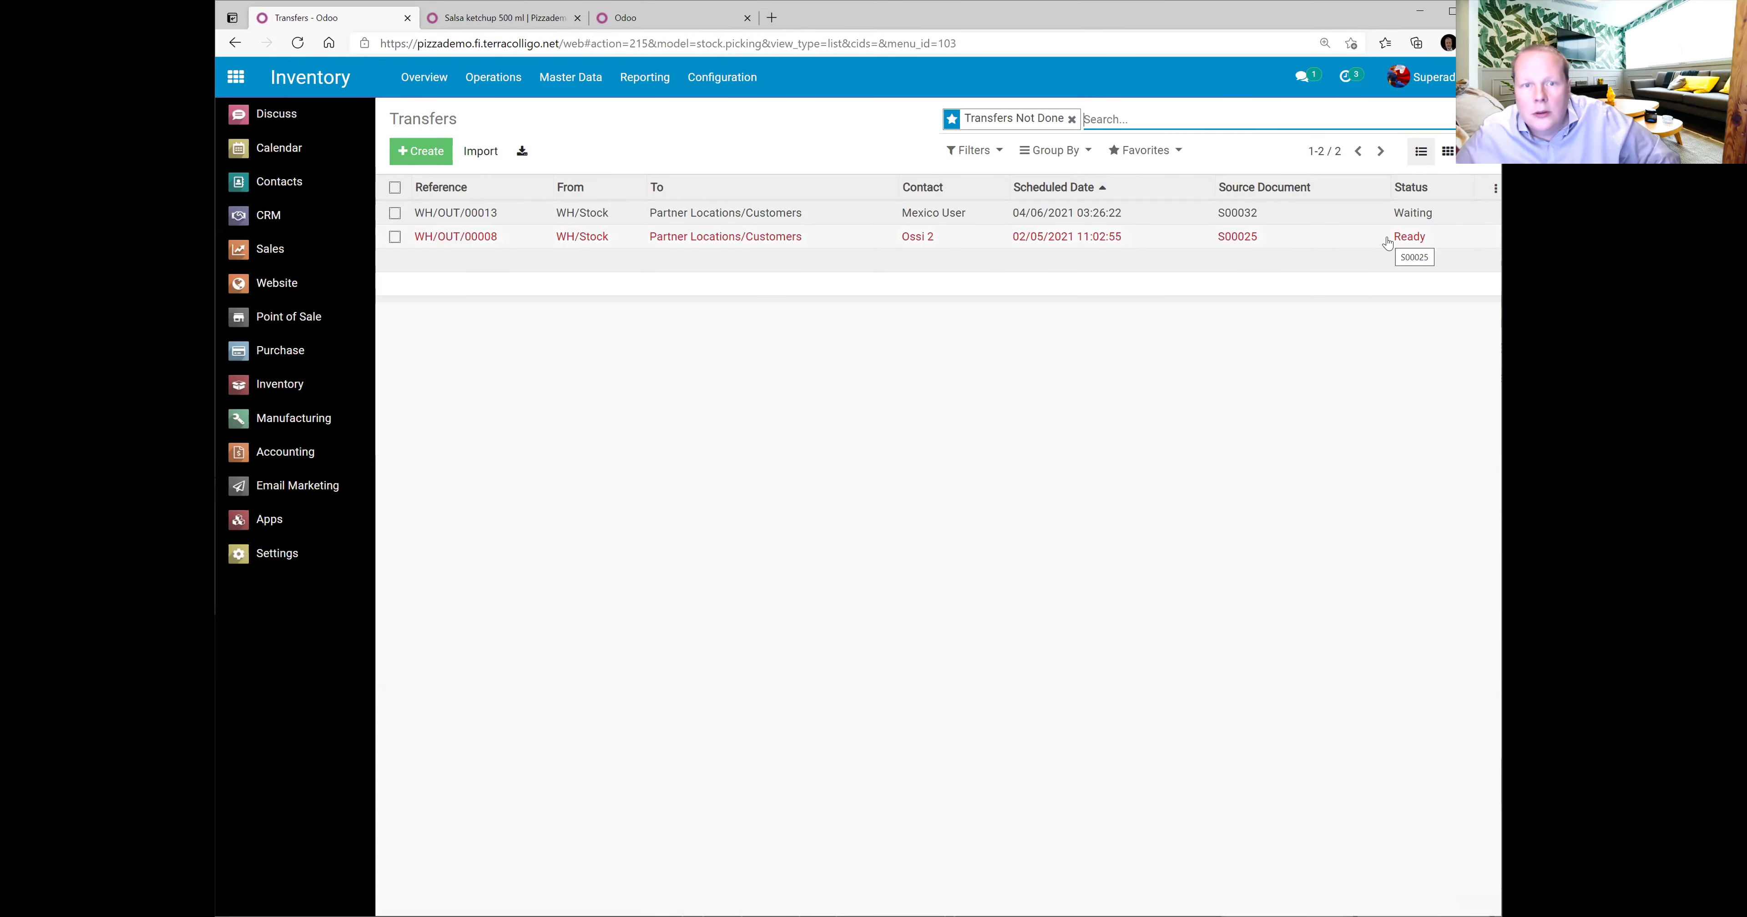
{"action": "left_click", "coordinate": [925, 215]}
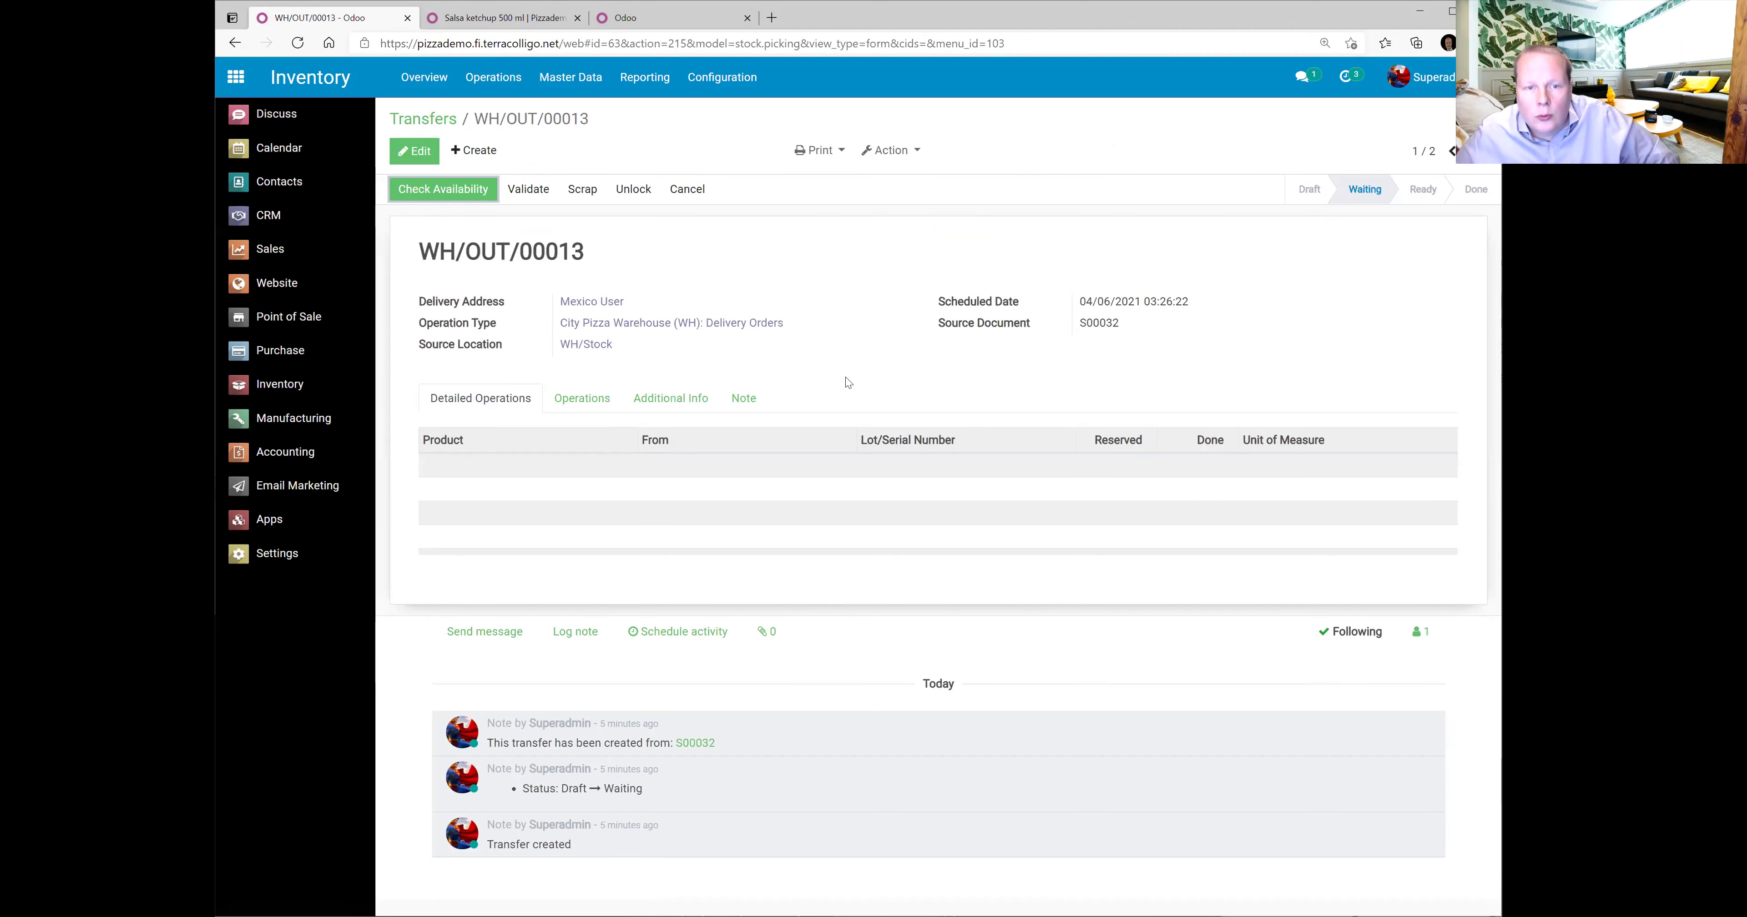
{"action": "left_click", "coordinate": [584, 396]}
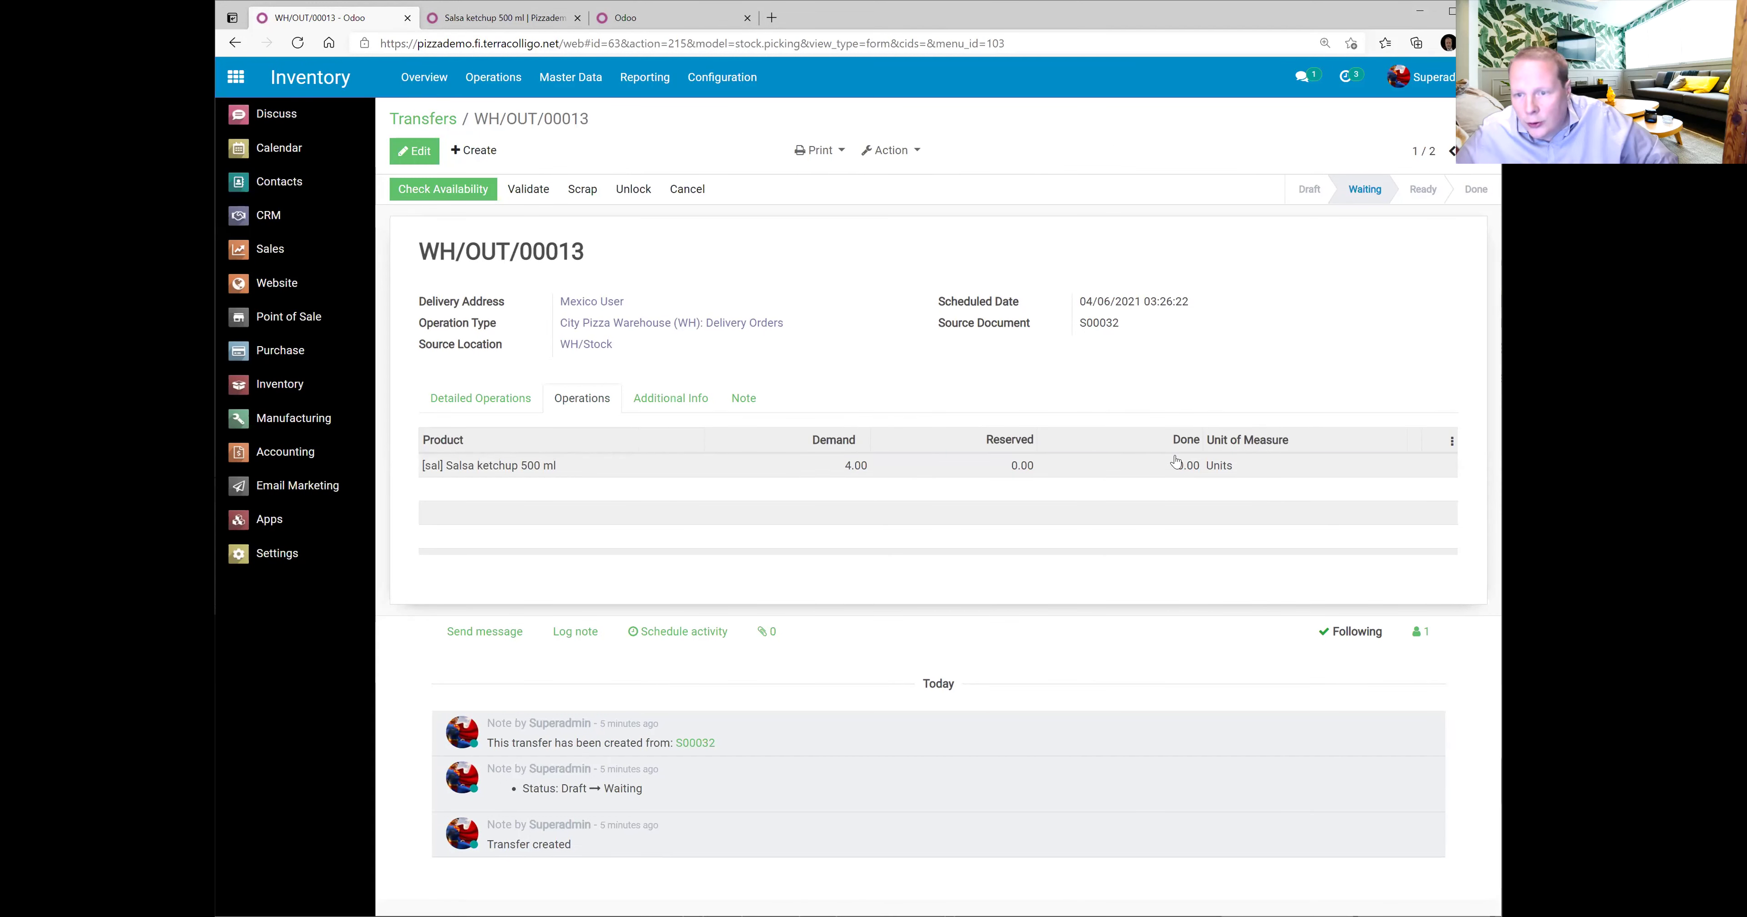
{"action": "left_click", "coordinate": [467, 189]}
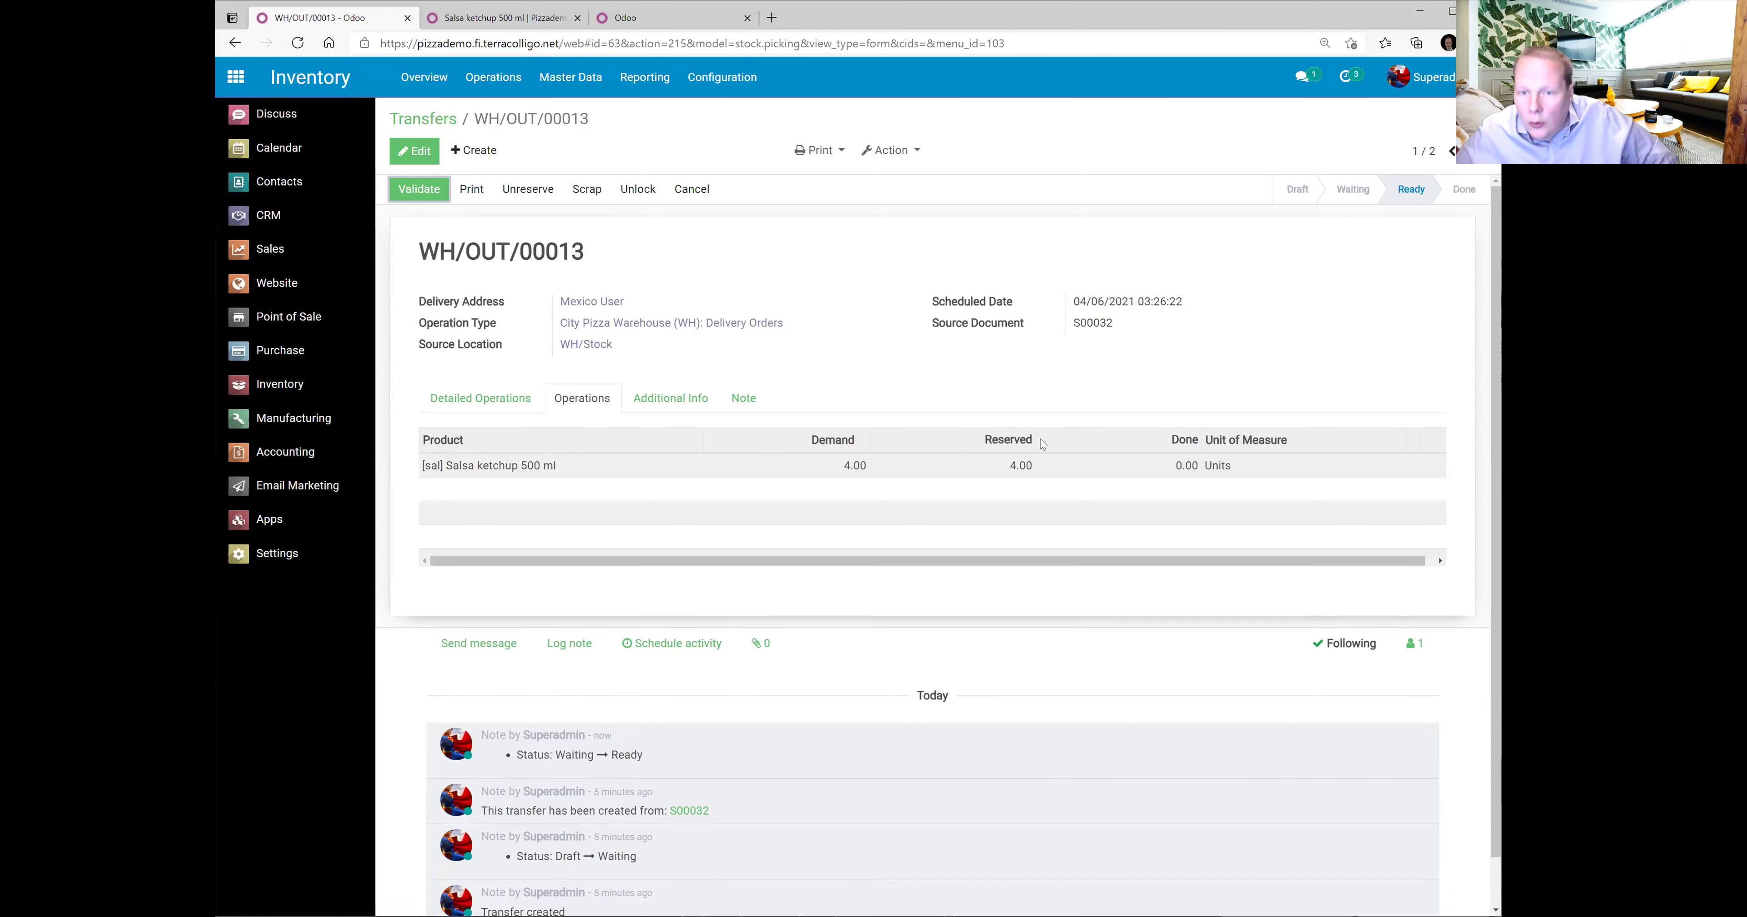
Refresh the Salsa ketchup 500 ml variant and check its warehouse stocks with WH/OUT/00013 reserved.
{"action": "left_click", "coordinate": [619, 18]}
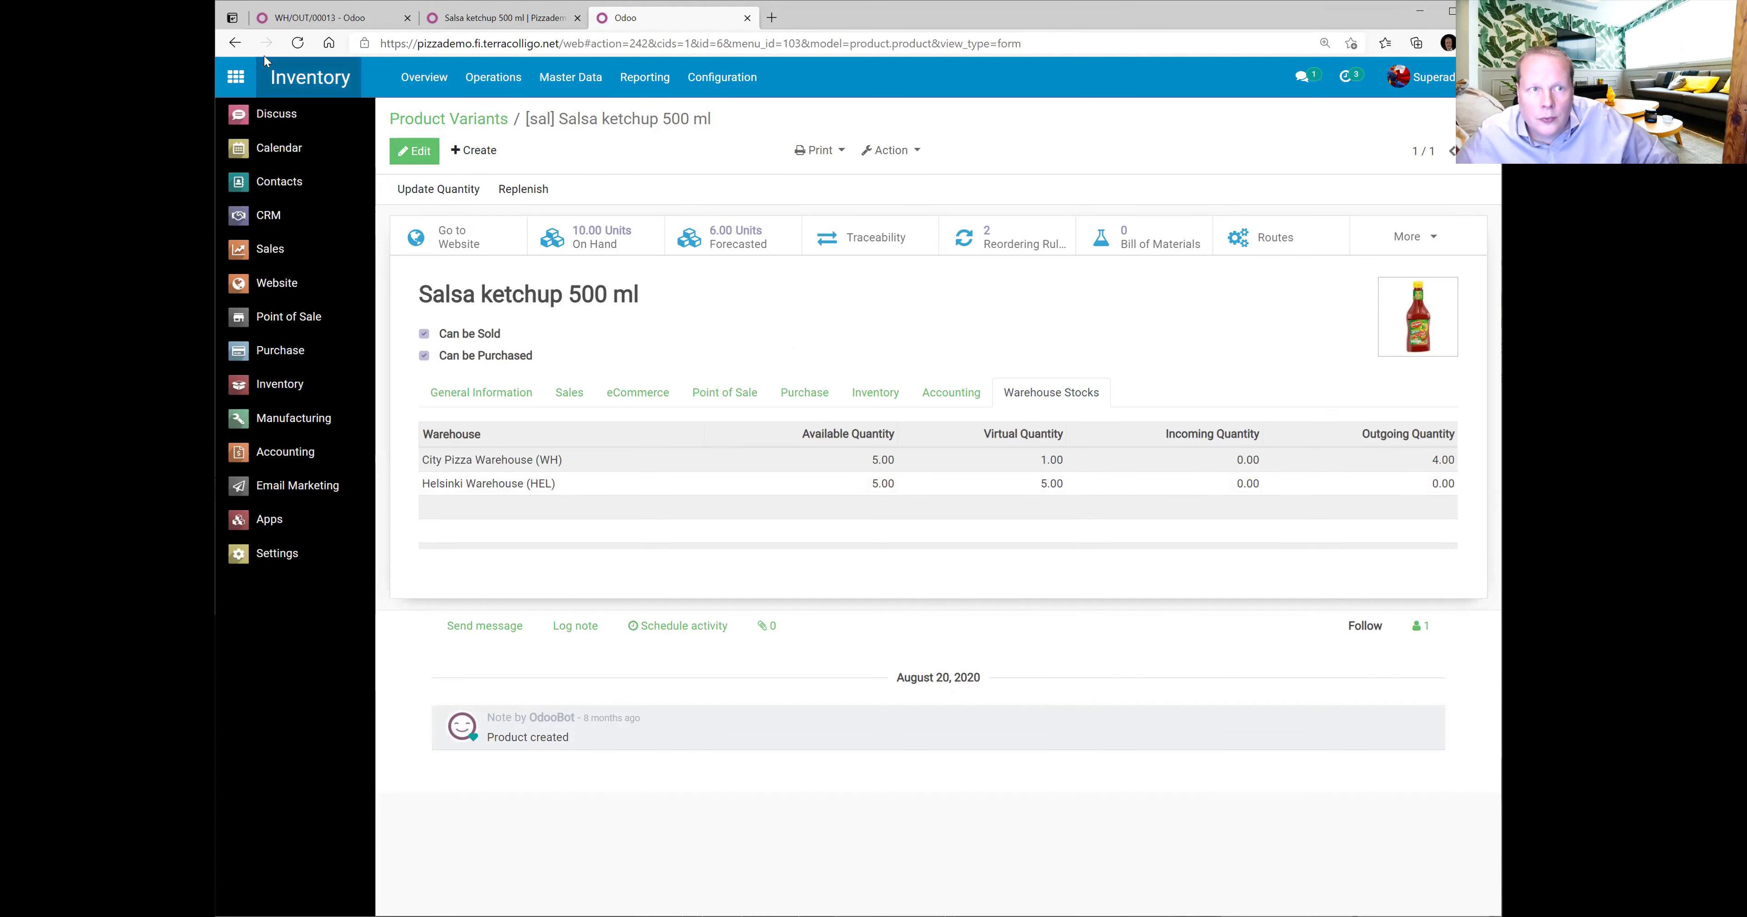
{"action": "left_click", "coordinate": [297, 43]}
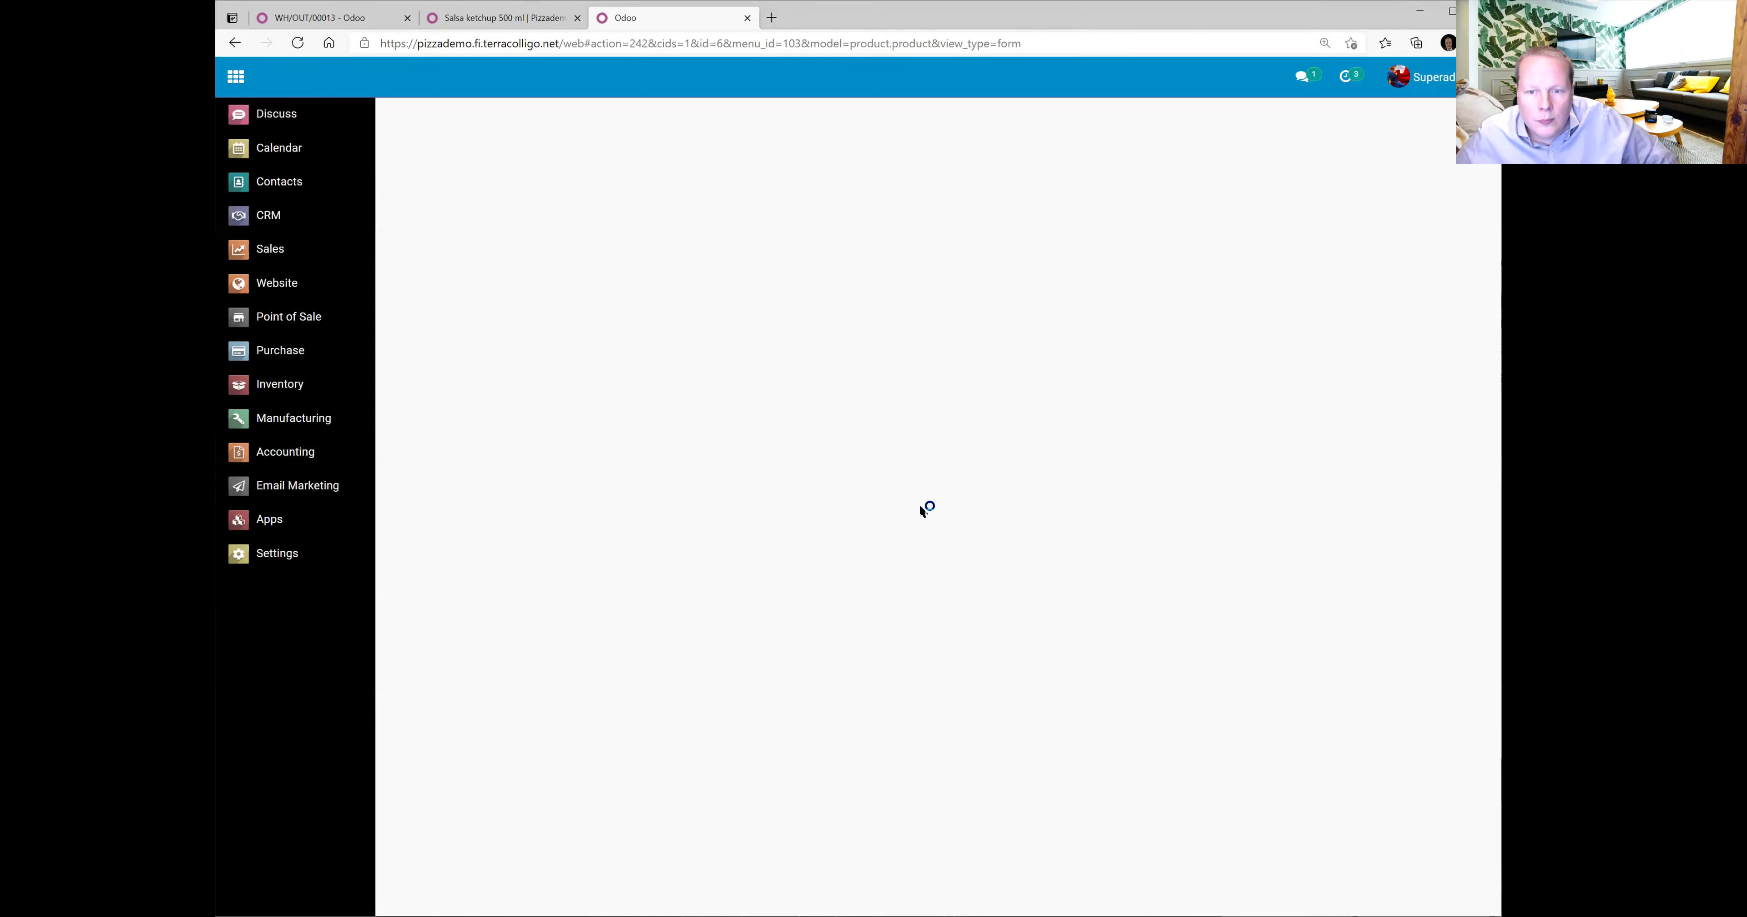
{"action": "left_click", "coordinate": [1023, 400]}
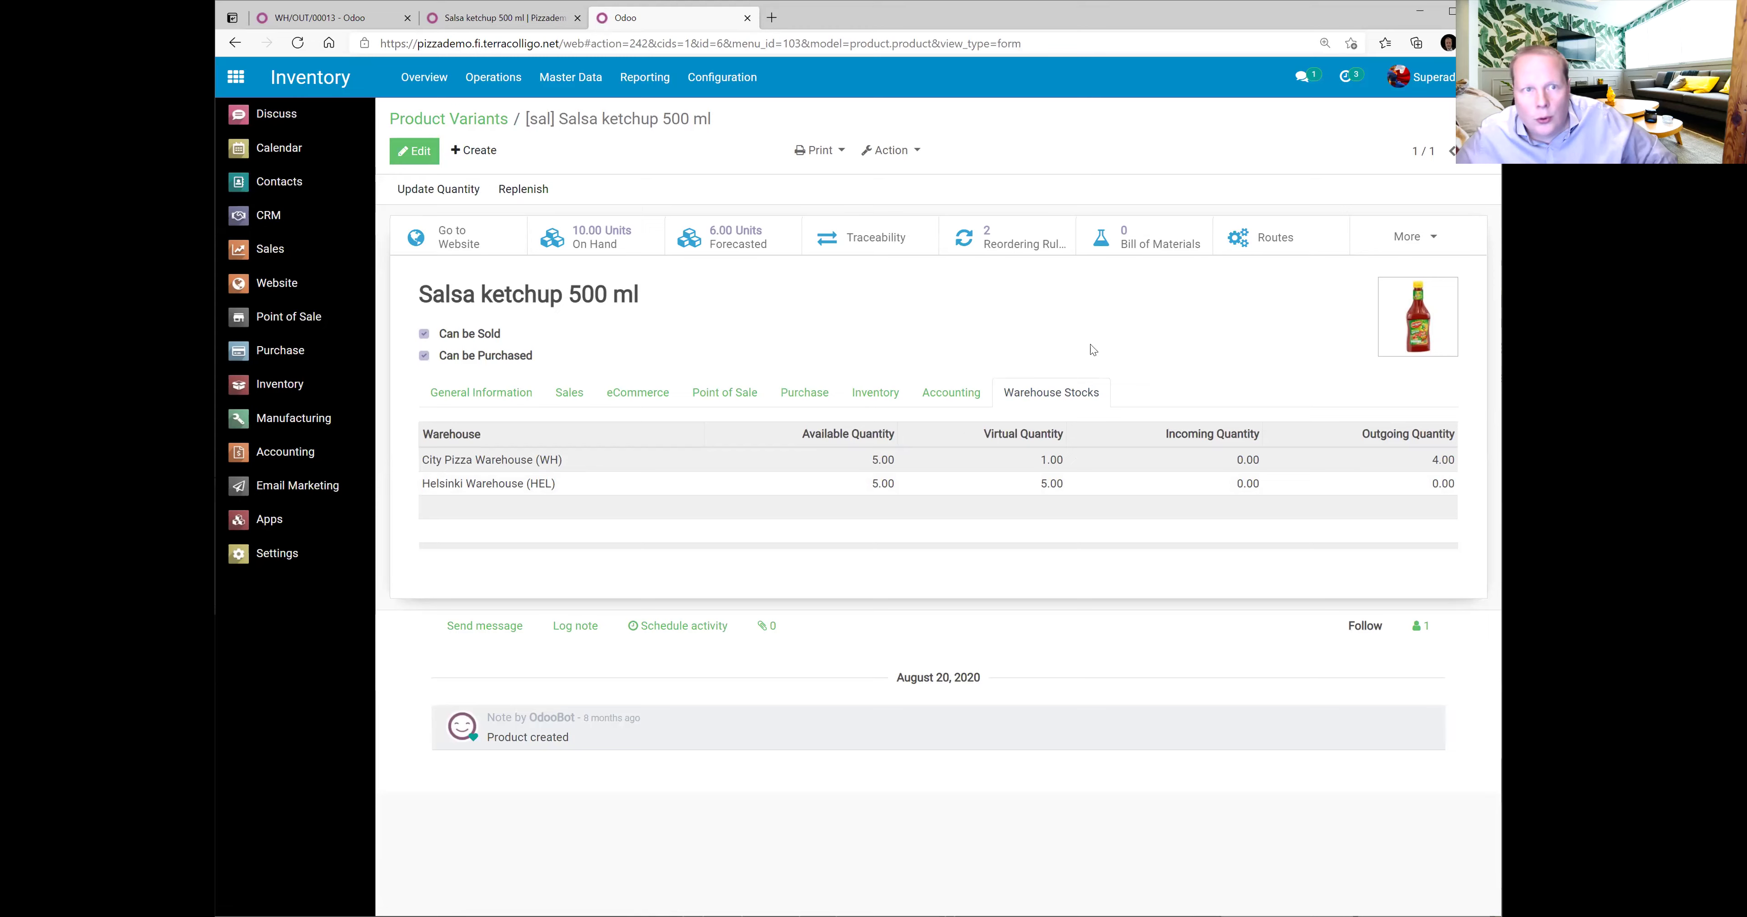
Return to delivery WH/OUT/00013 and validate it as an immediate transfer of all quantities.
{"action": "left_click", "coordinate": [337, 19]}
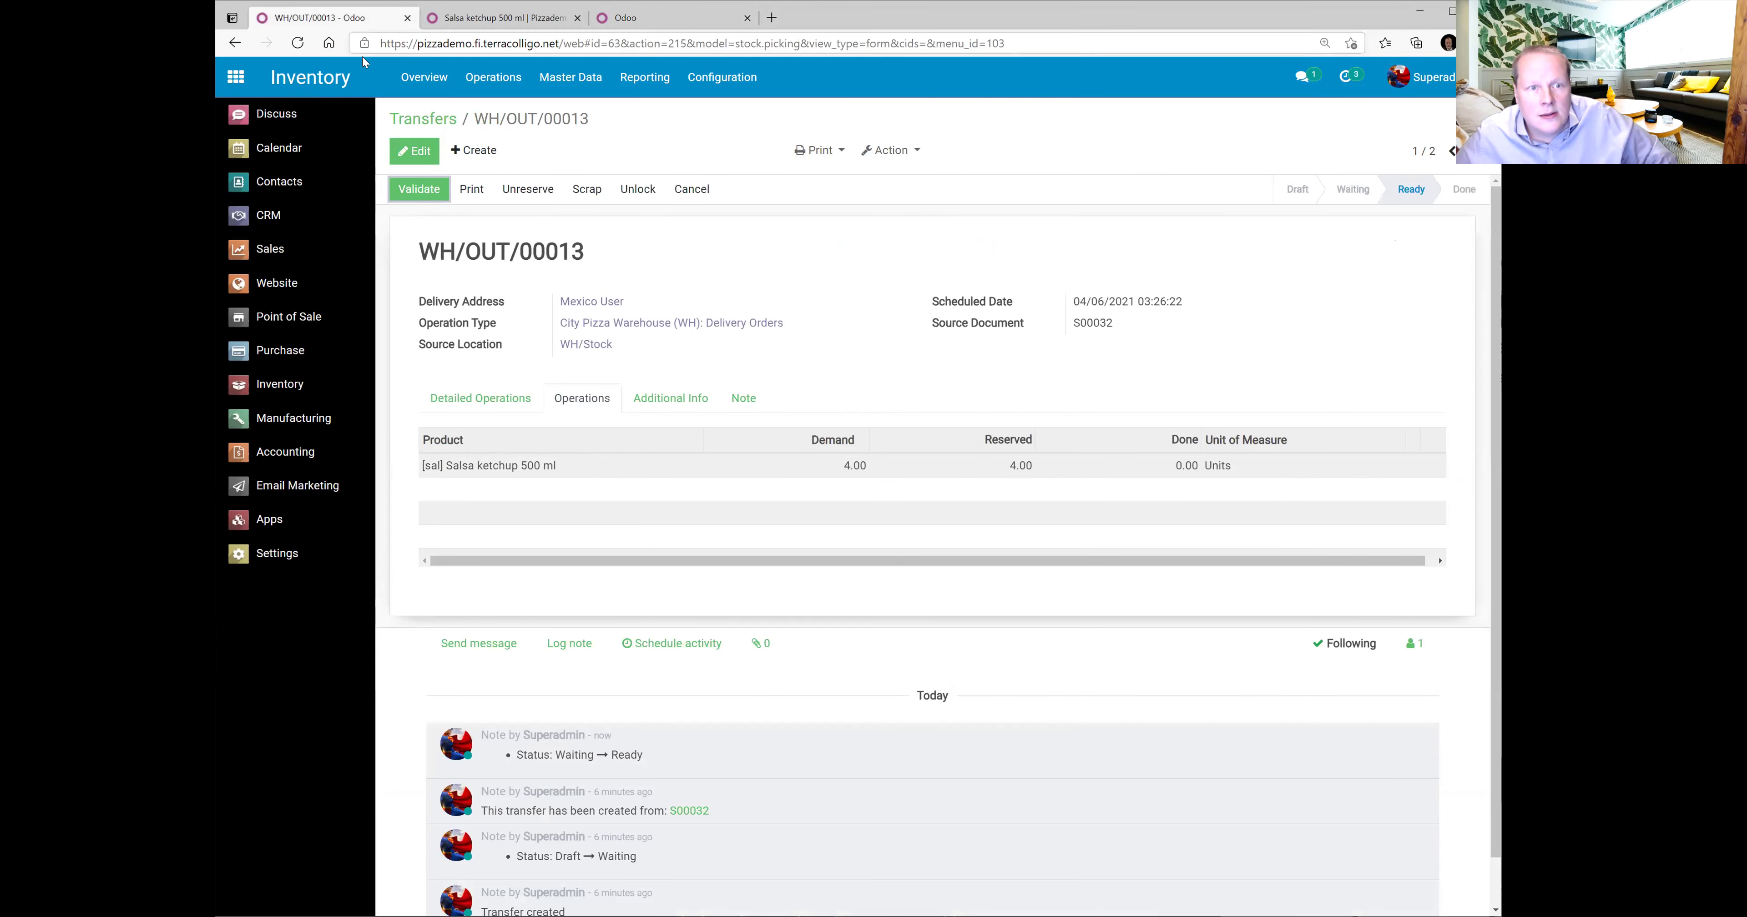
{"action": "left_click", "coordinate": [419, 190]}
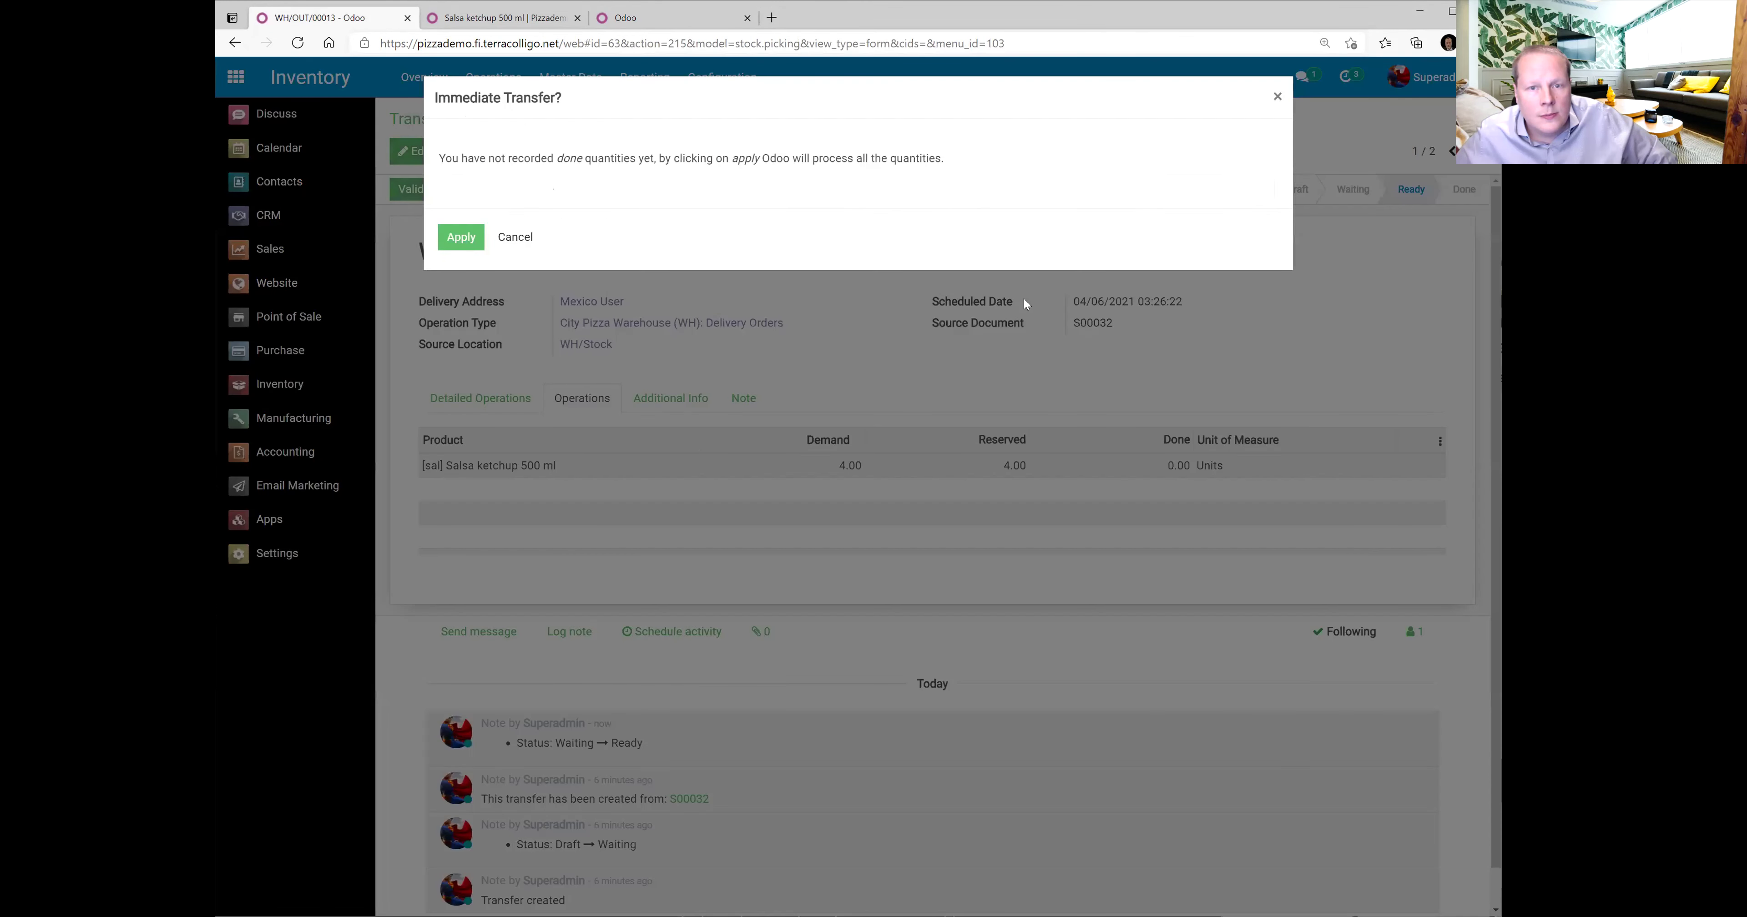
{"action": "left_click", "coordinate": [456, 246]}
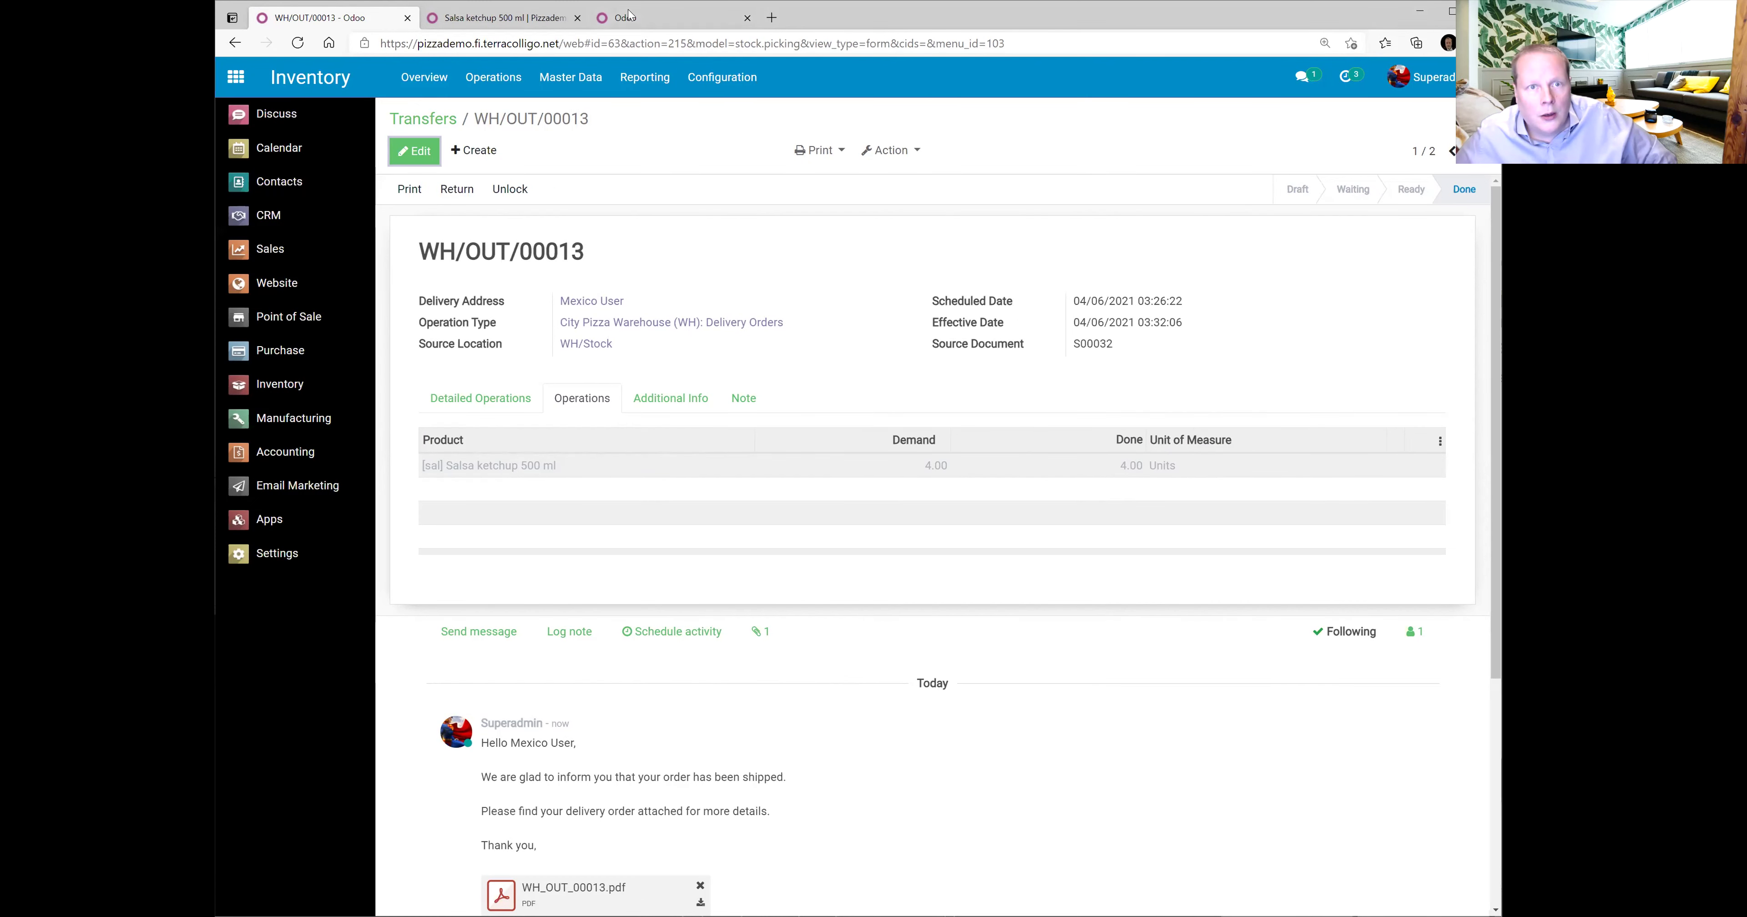
Refresh the Salsa ketchup 500 ml variant, check its final warehouse stocks and open the City Pizza Warehouse stock record.
{"action": "left_click", "coordinate": [650, 23]}
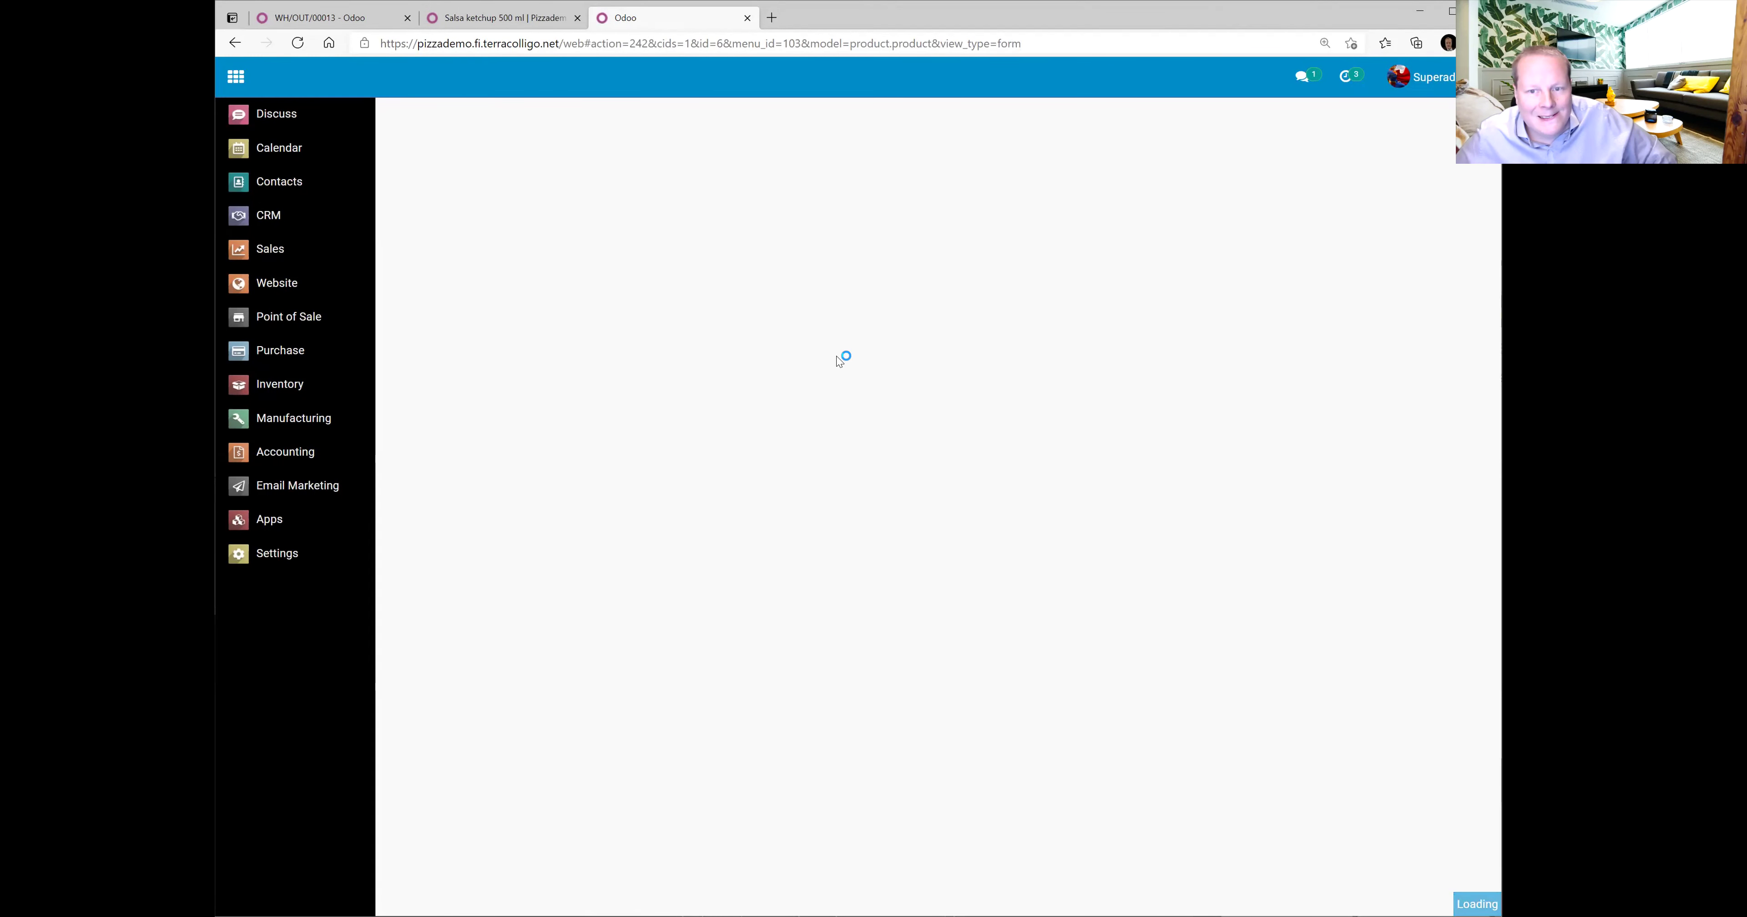
{"action": "left_click", "coordinate": [1014, 393]}
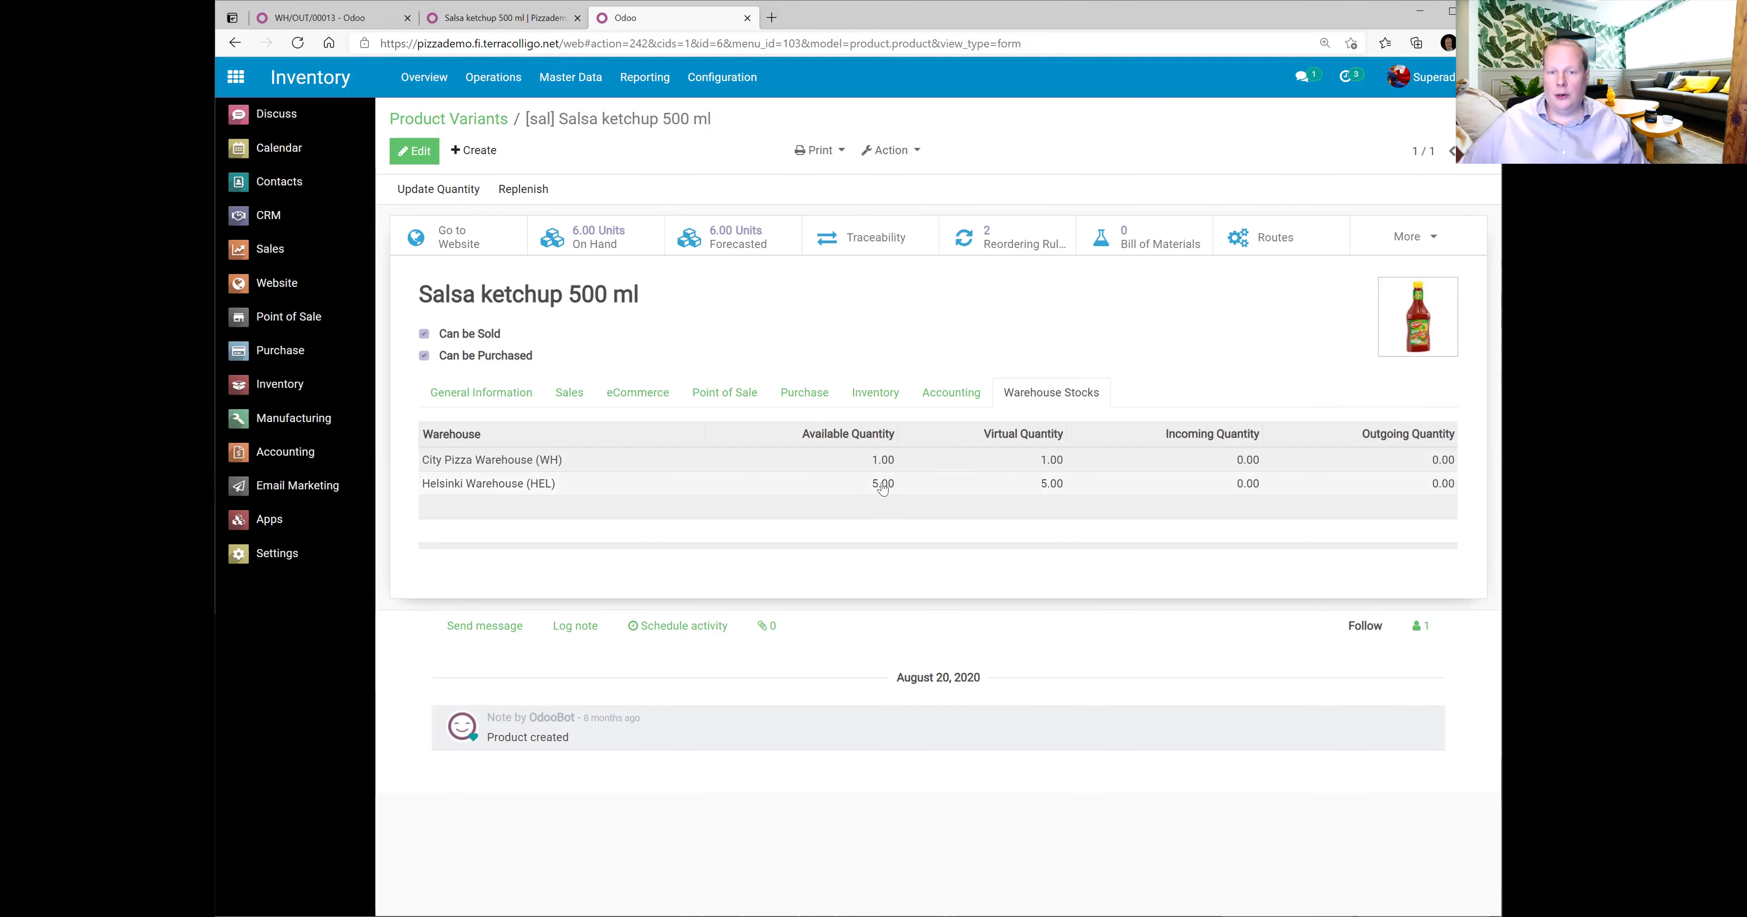
{"action": "left_click", "coordinate": [869, 463]}
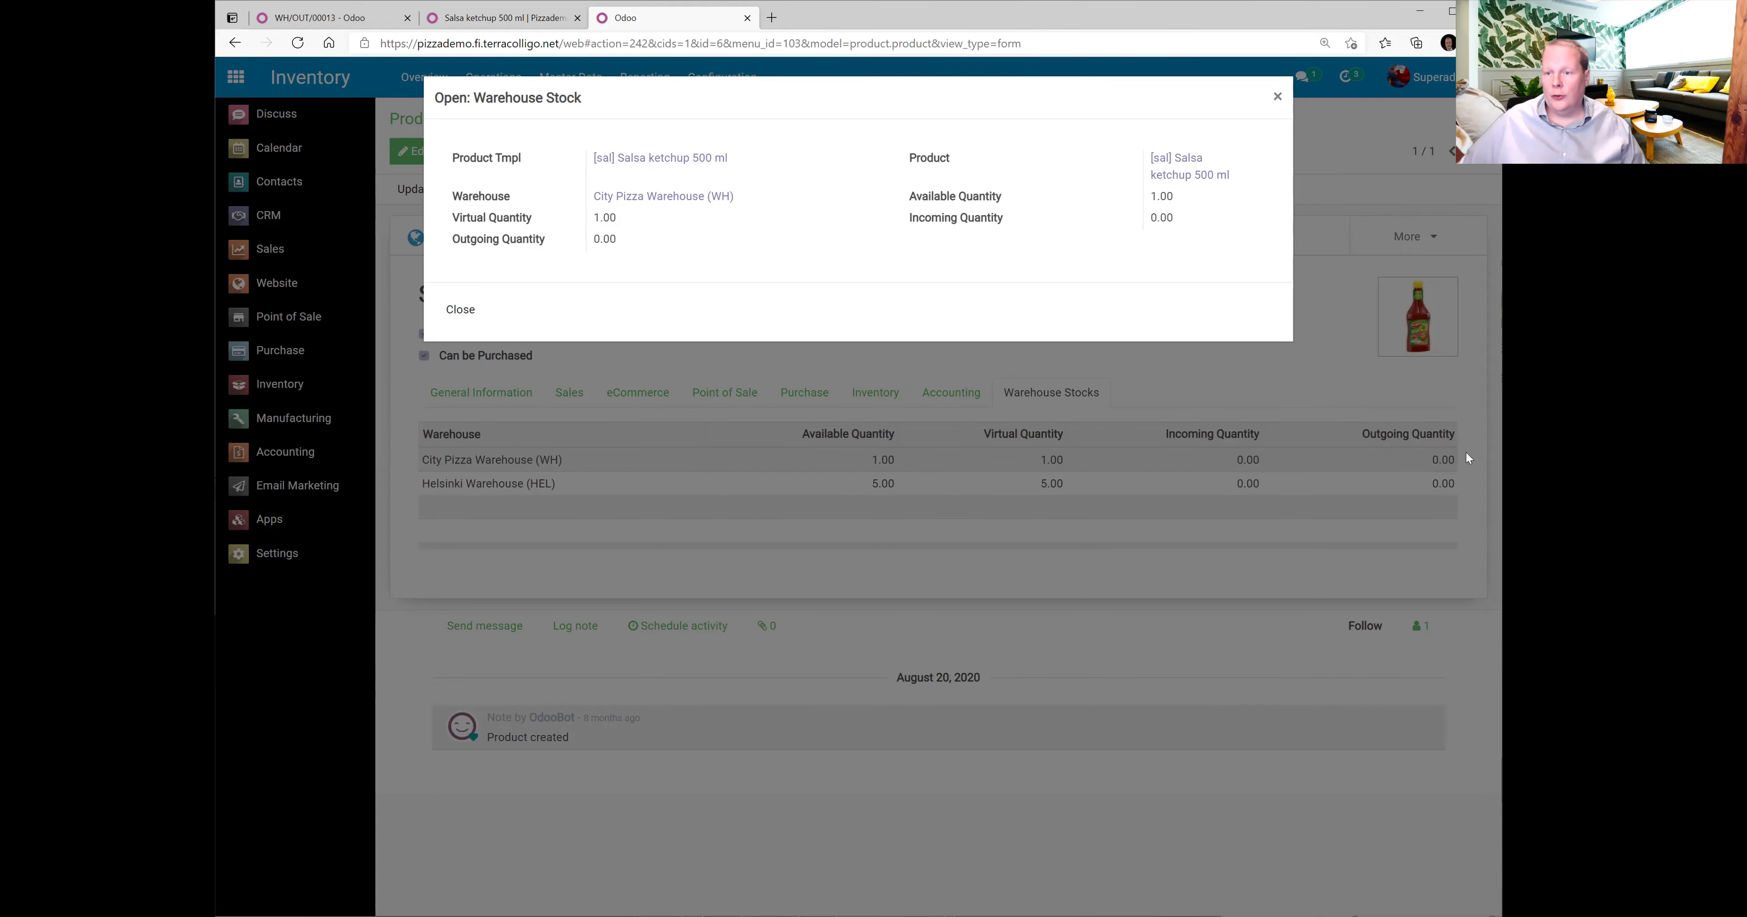
Close the City Pizza Warehouse stock record and review the reordering rules of the Salsa ketchup 500 ml variant.
{"action": "left_click", "coordinate": [1277, 92]}
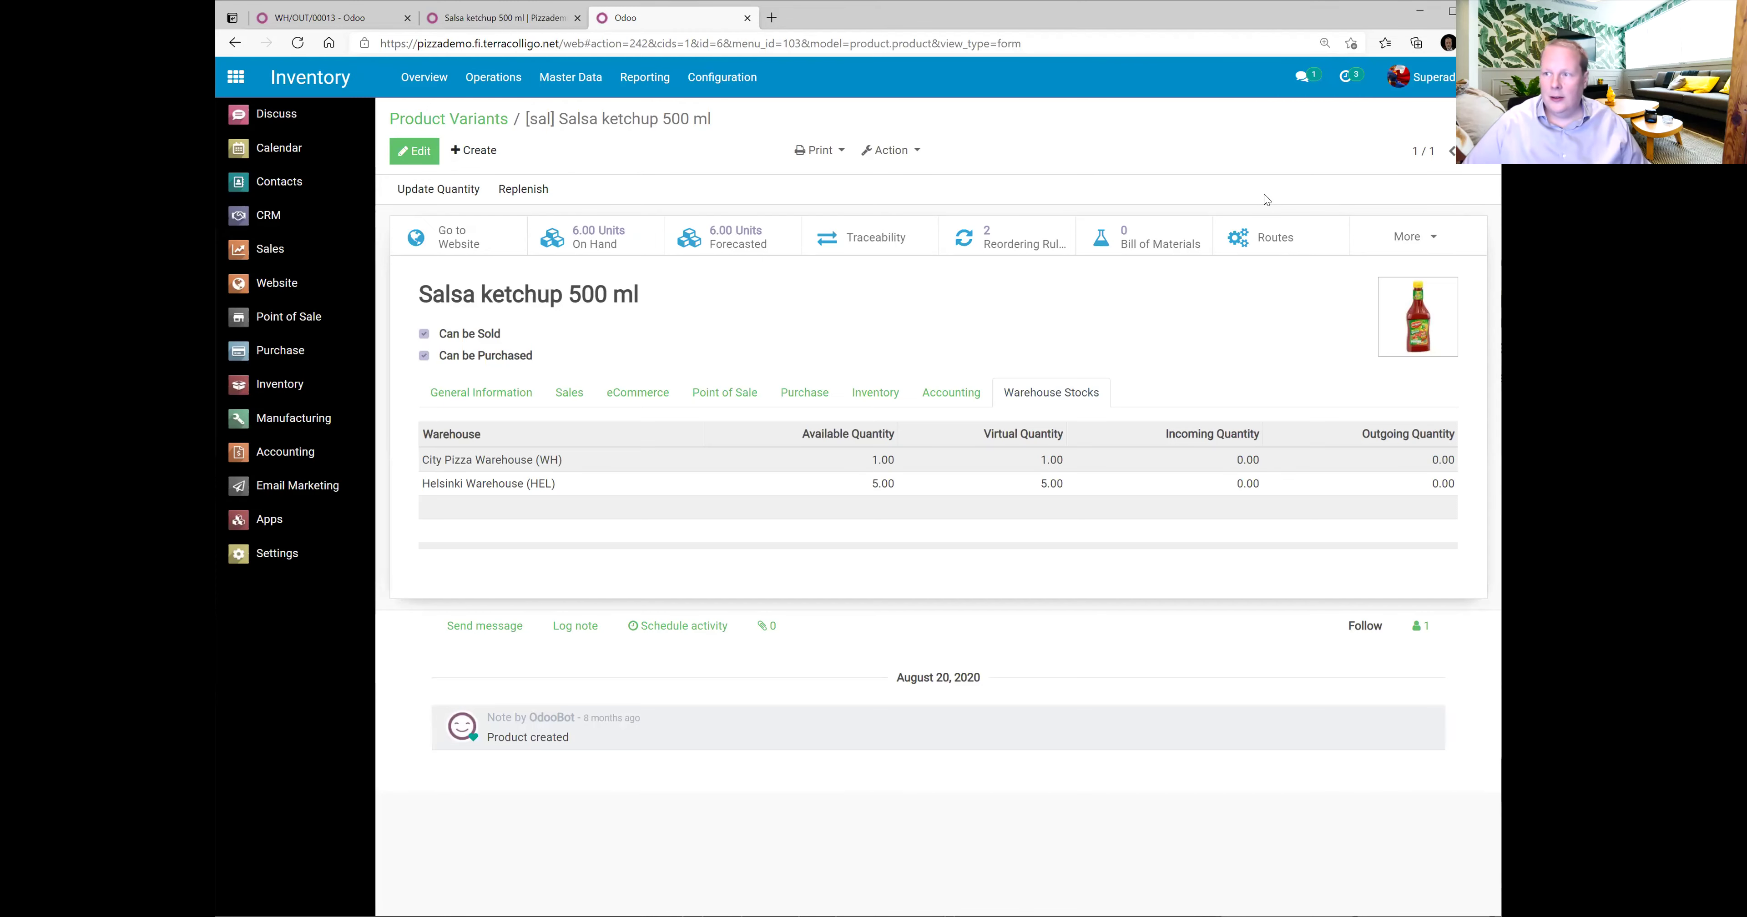
{"action": "left_click", "coordinate": [326, 18]}
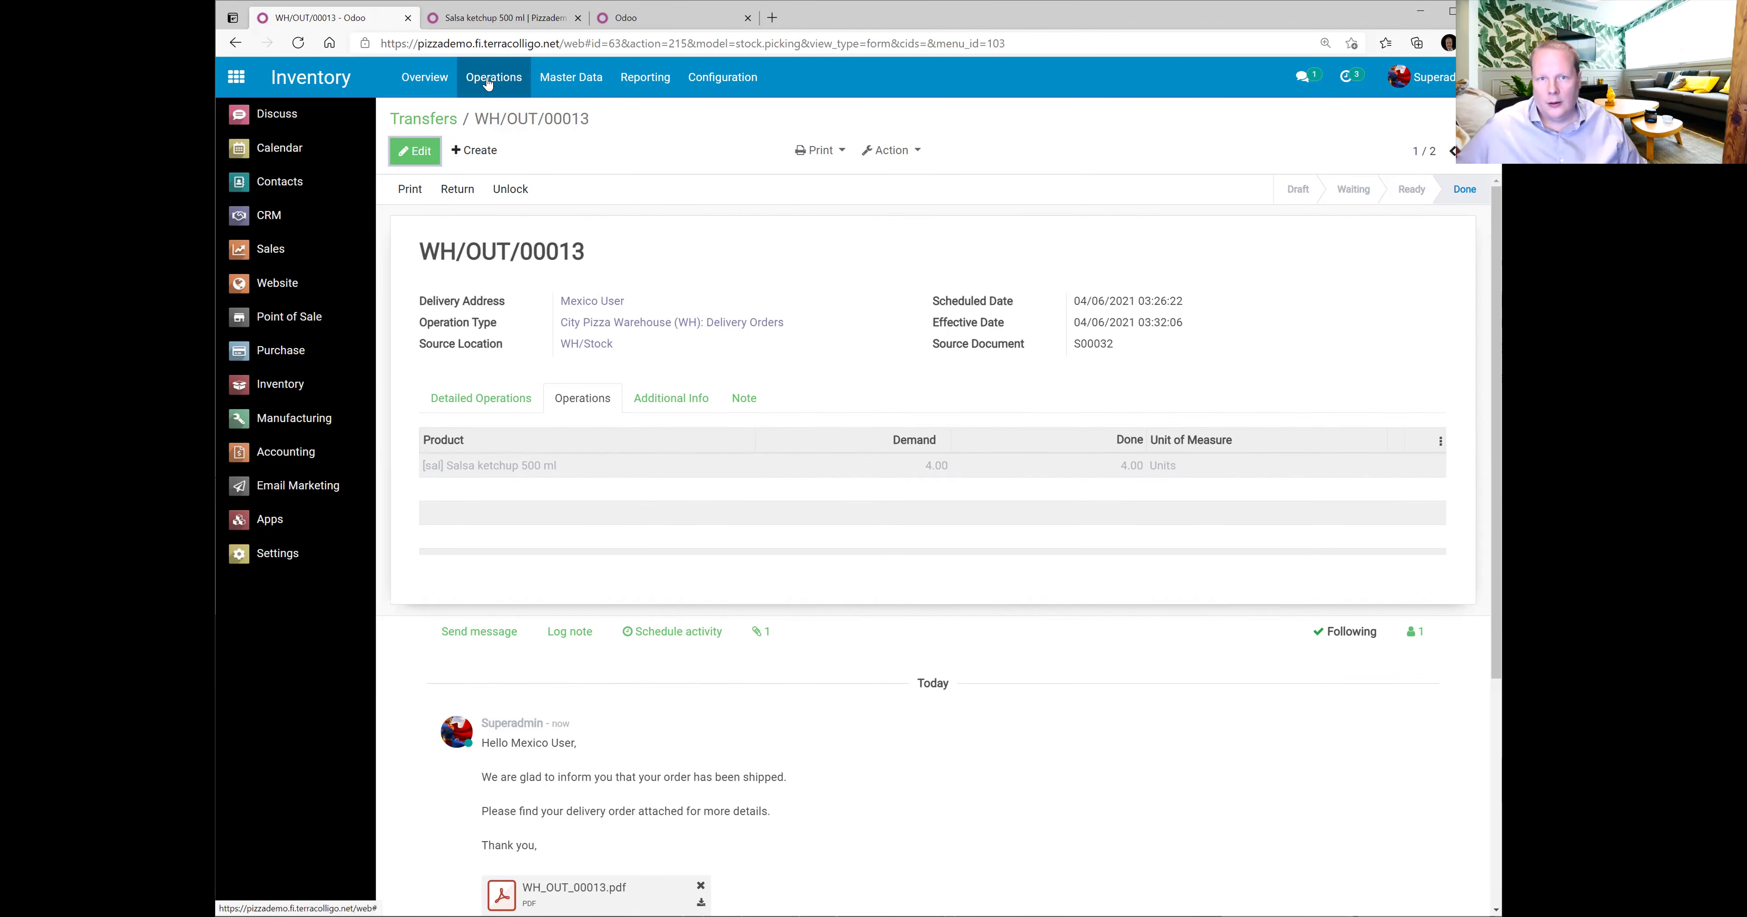
{"action": "left_click", "coordinate": [658, 18]}
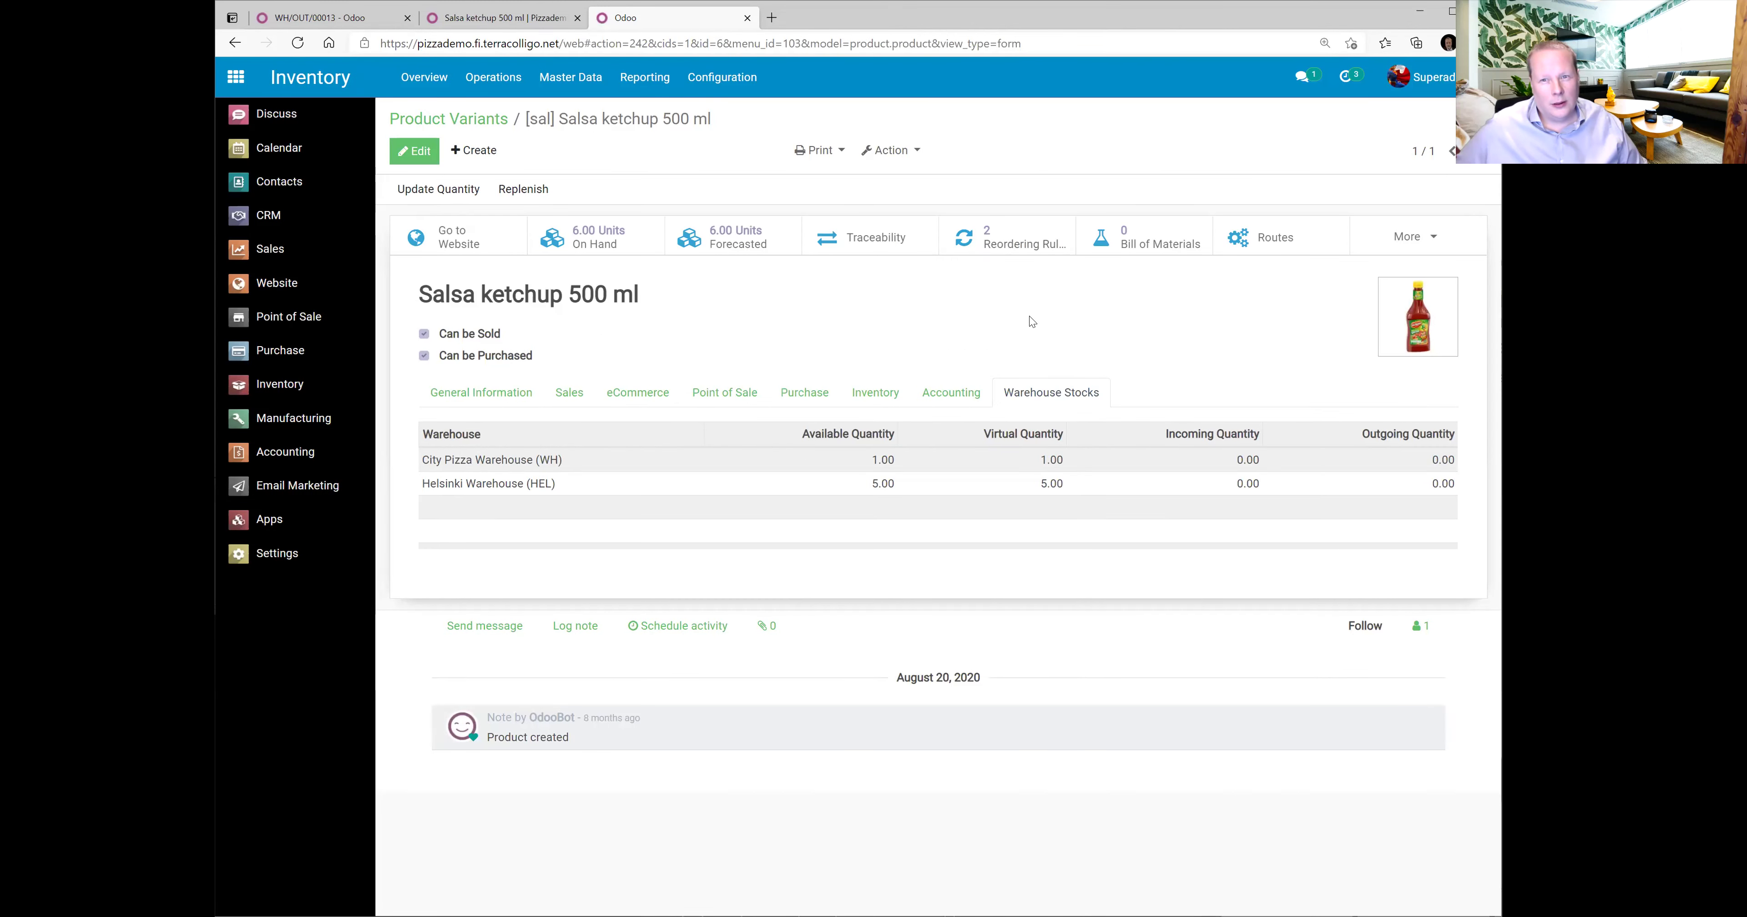
{"action": "left_click", "coordinate": [990, 249]}
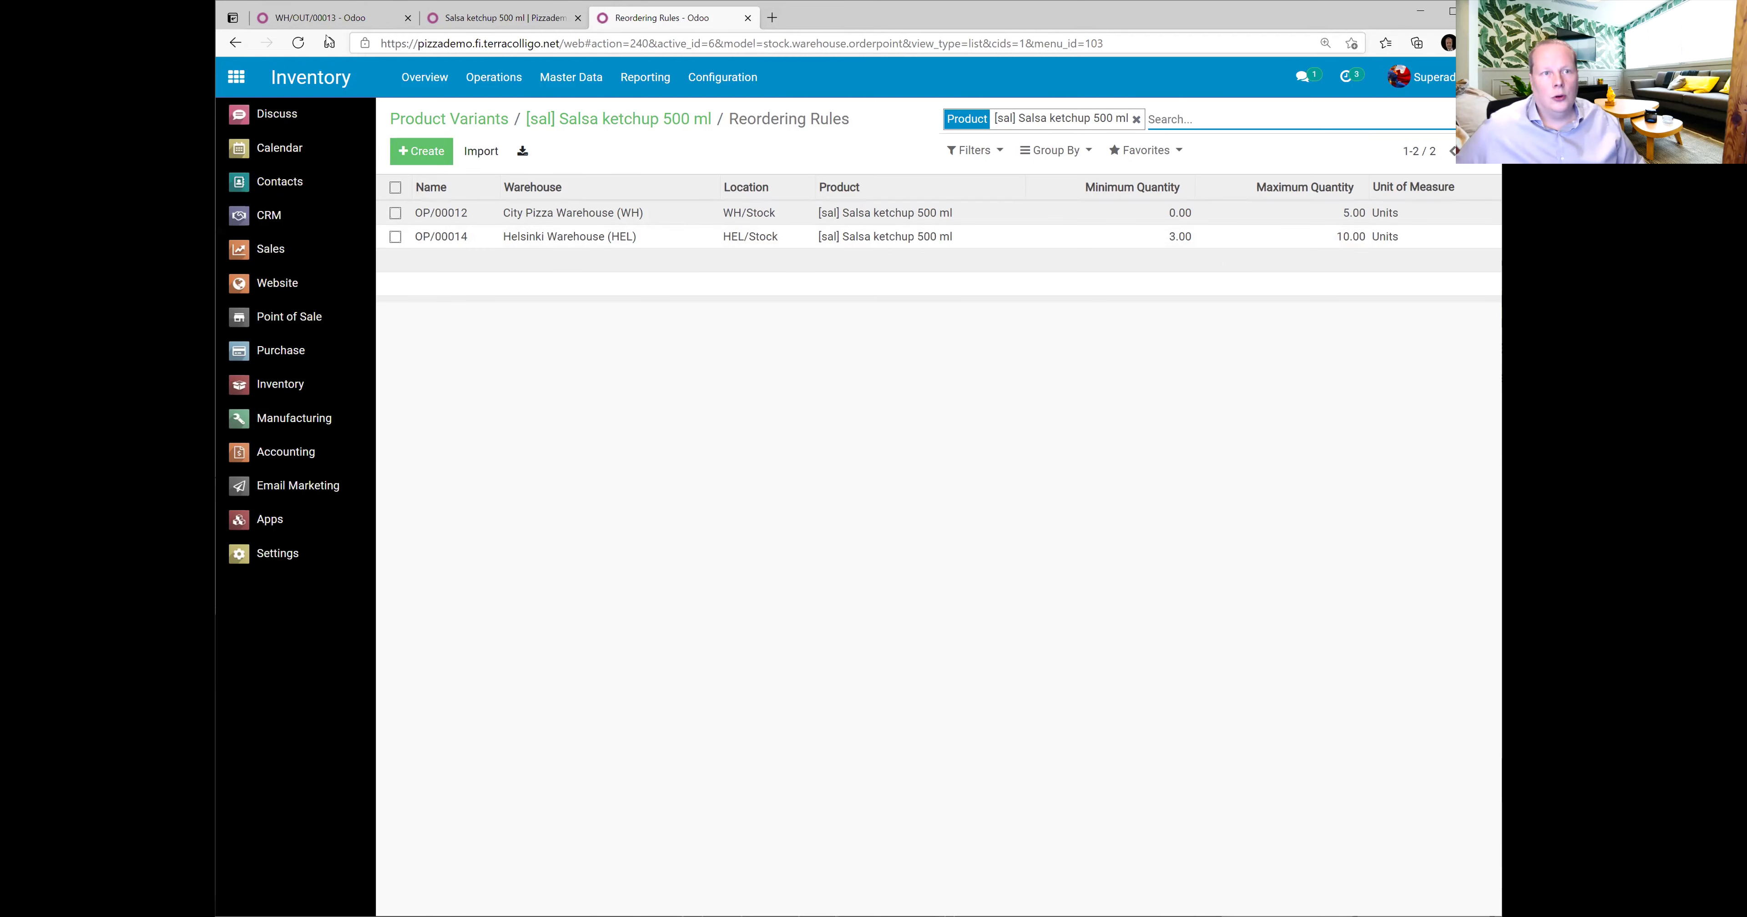
Return to delivery WH/OUT/00013 and run the inventory scheduler manually.
{"action": "left_click", "coordinate": [299, 20]}
{"action": "left_click", "coordinate": [493, 76]}
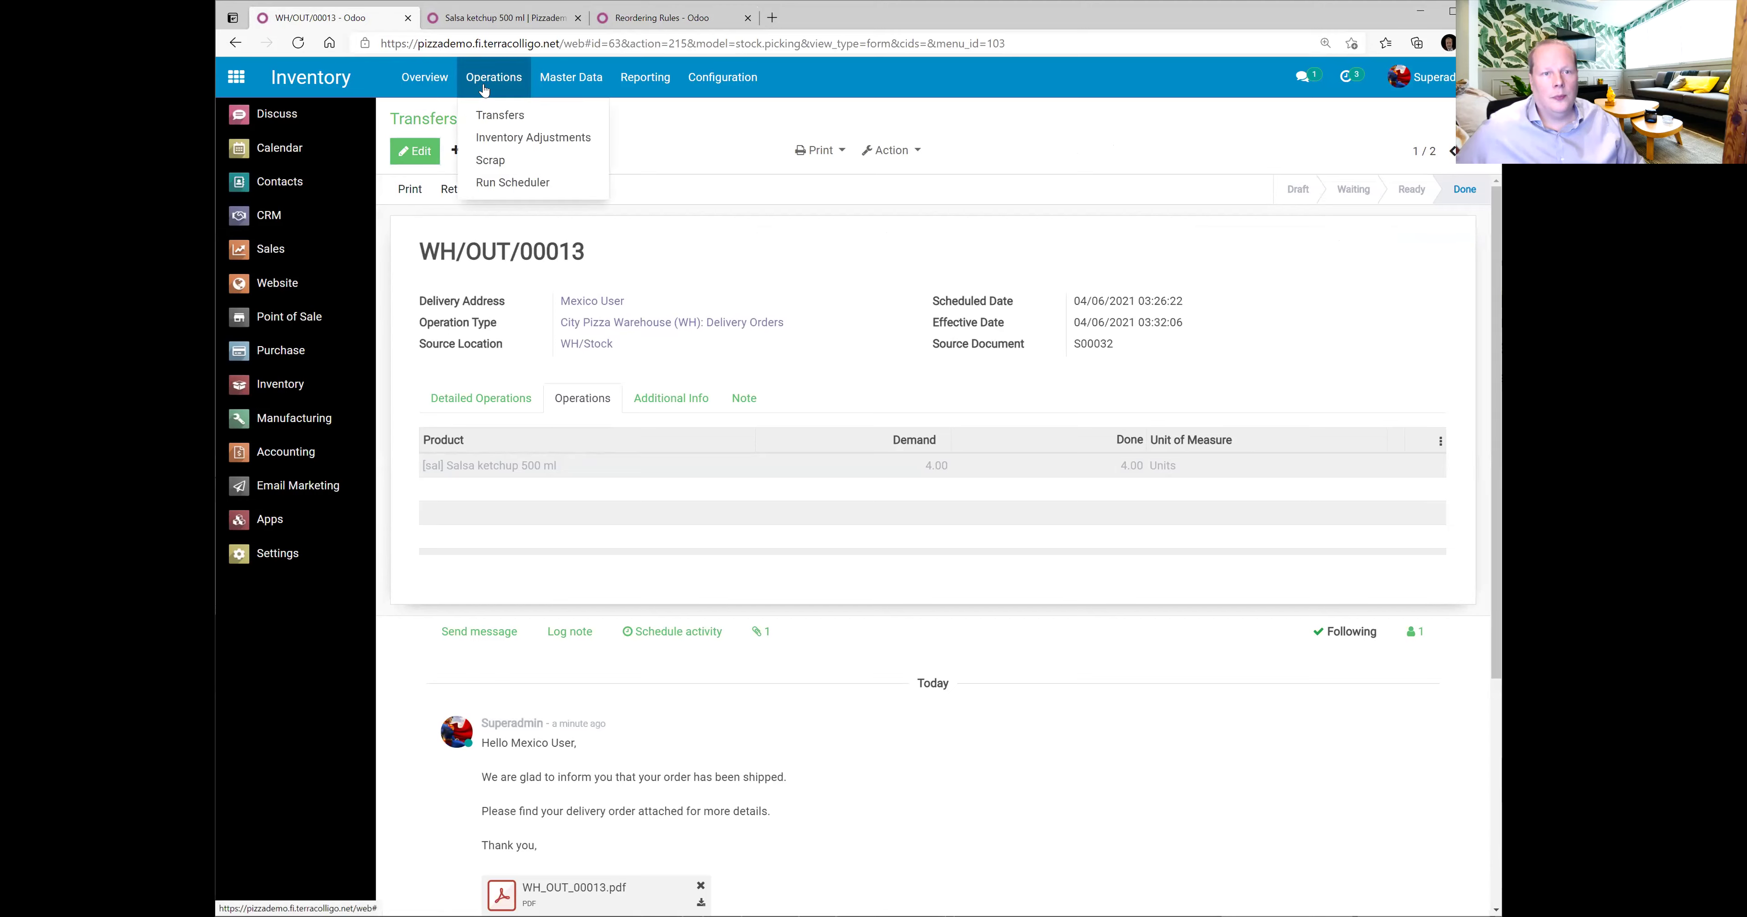
{"action": "left_click", "coordinate": [534, 183]}
{"action": "left_click", "coordinate": [484, 219]}
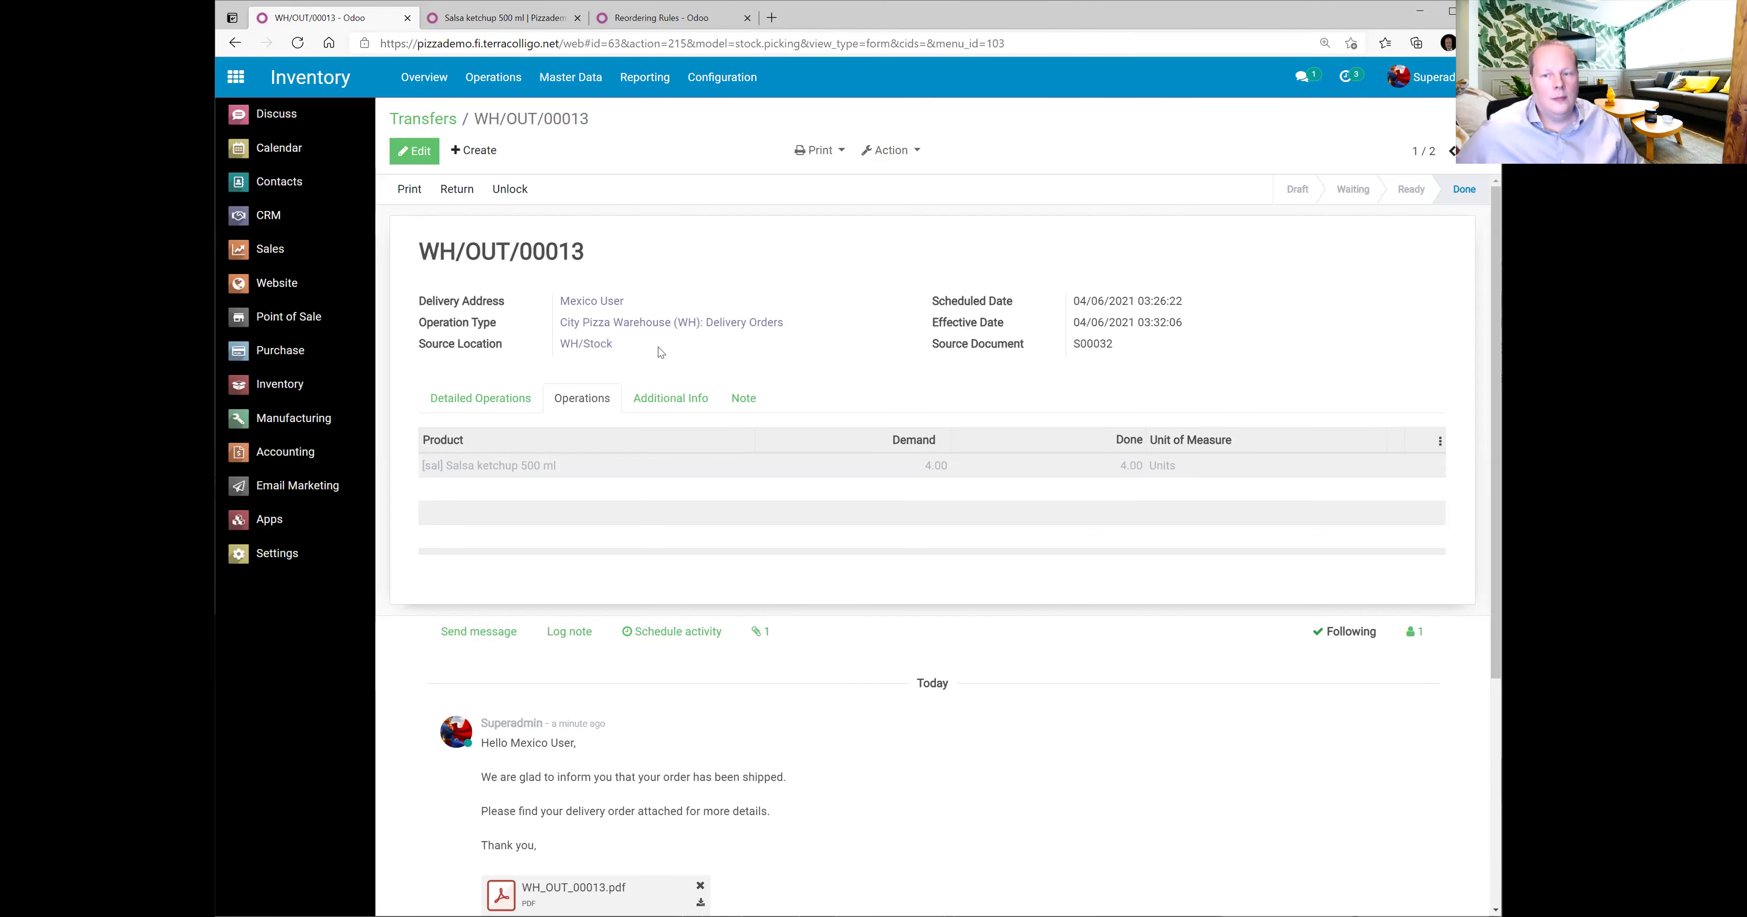
Go back from the reordering rules to the Salsa ketchup 500 ml variant, check its warehouse stocks, and refresh to check them again.
{"action": "key", "text": "ctrl+3"}
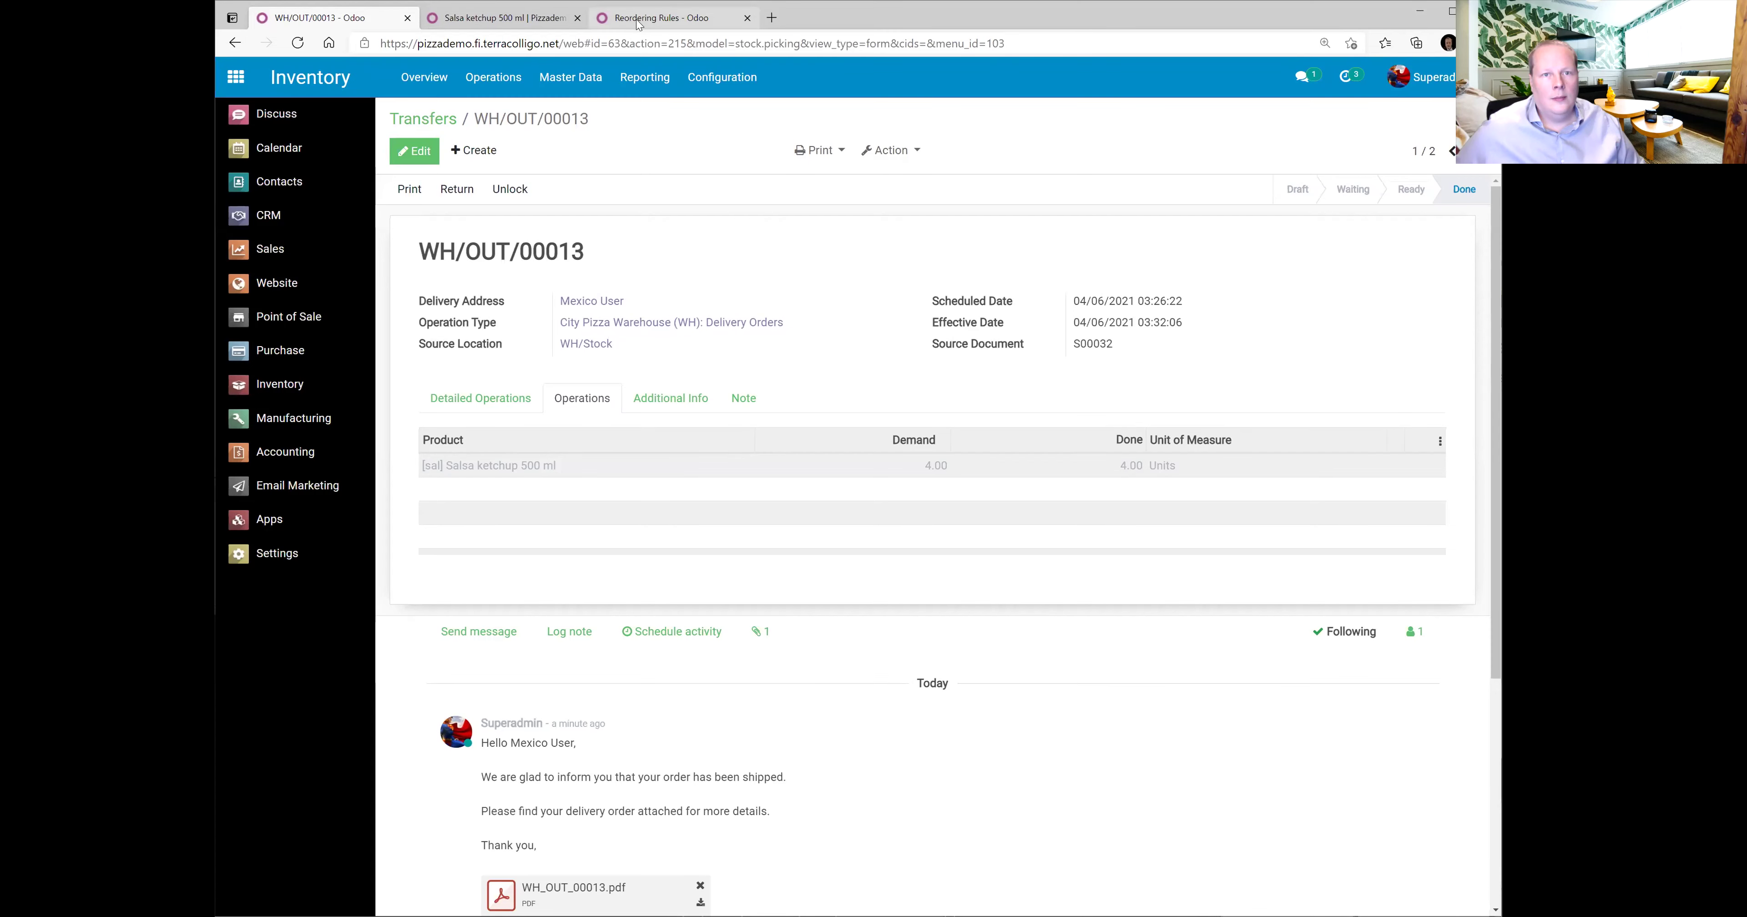
{"action": "left_click", "coordinate": [617, 119]}
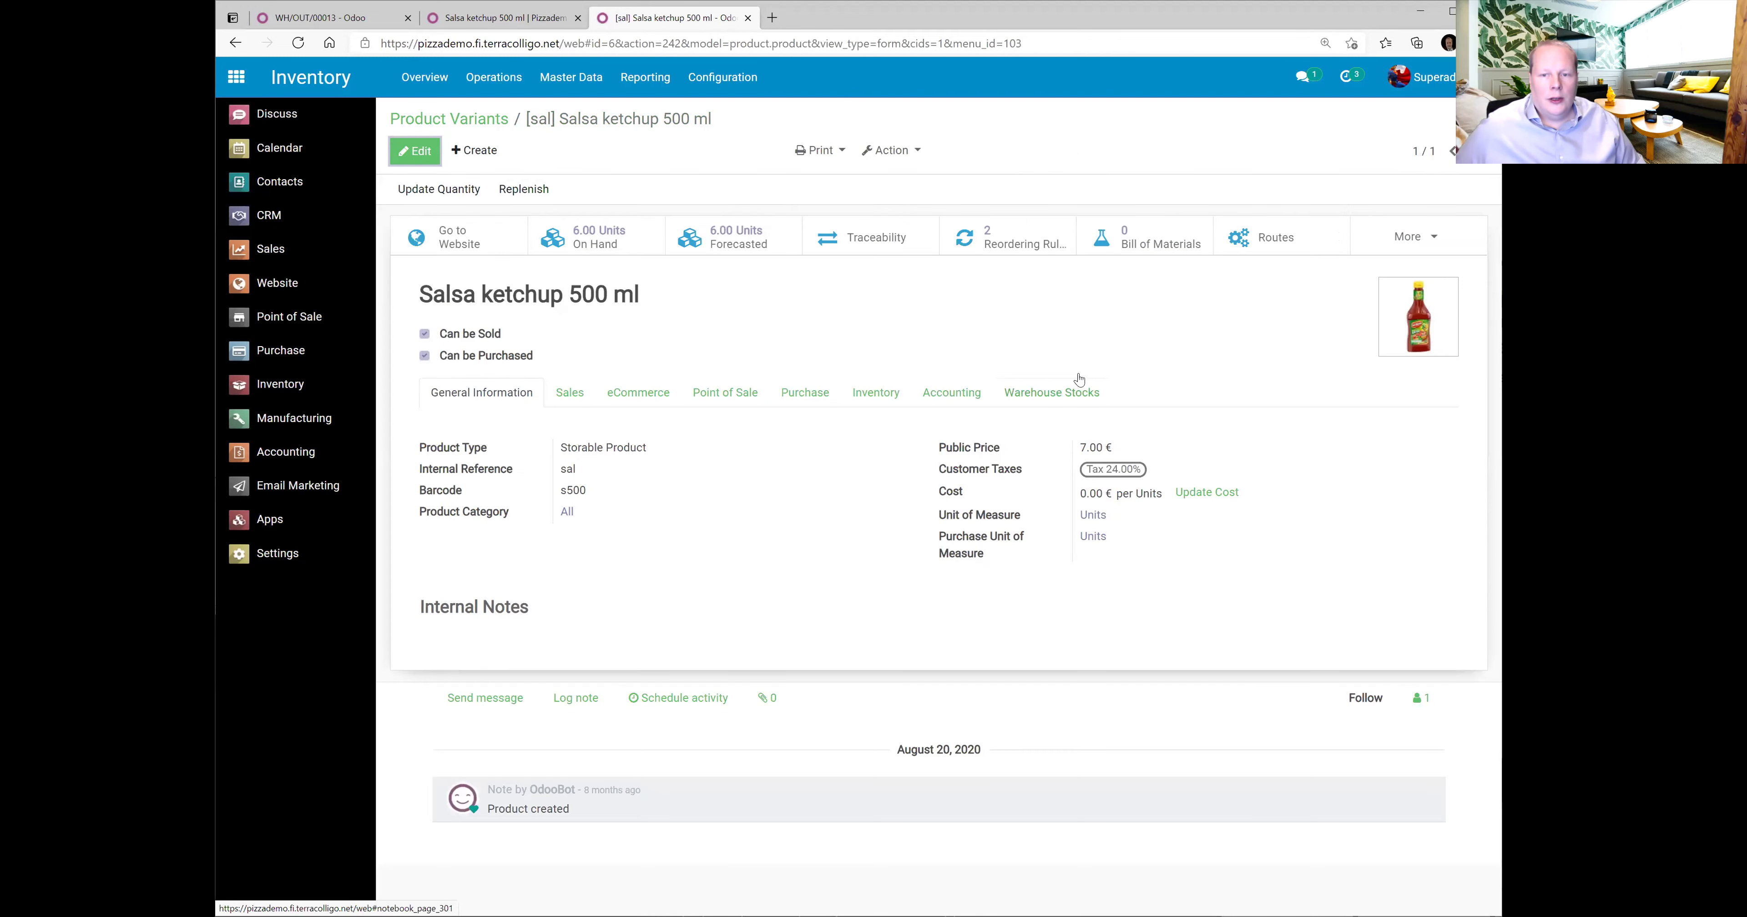
{"action": "left_click", "coordinate": [1064, 391]}
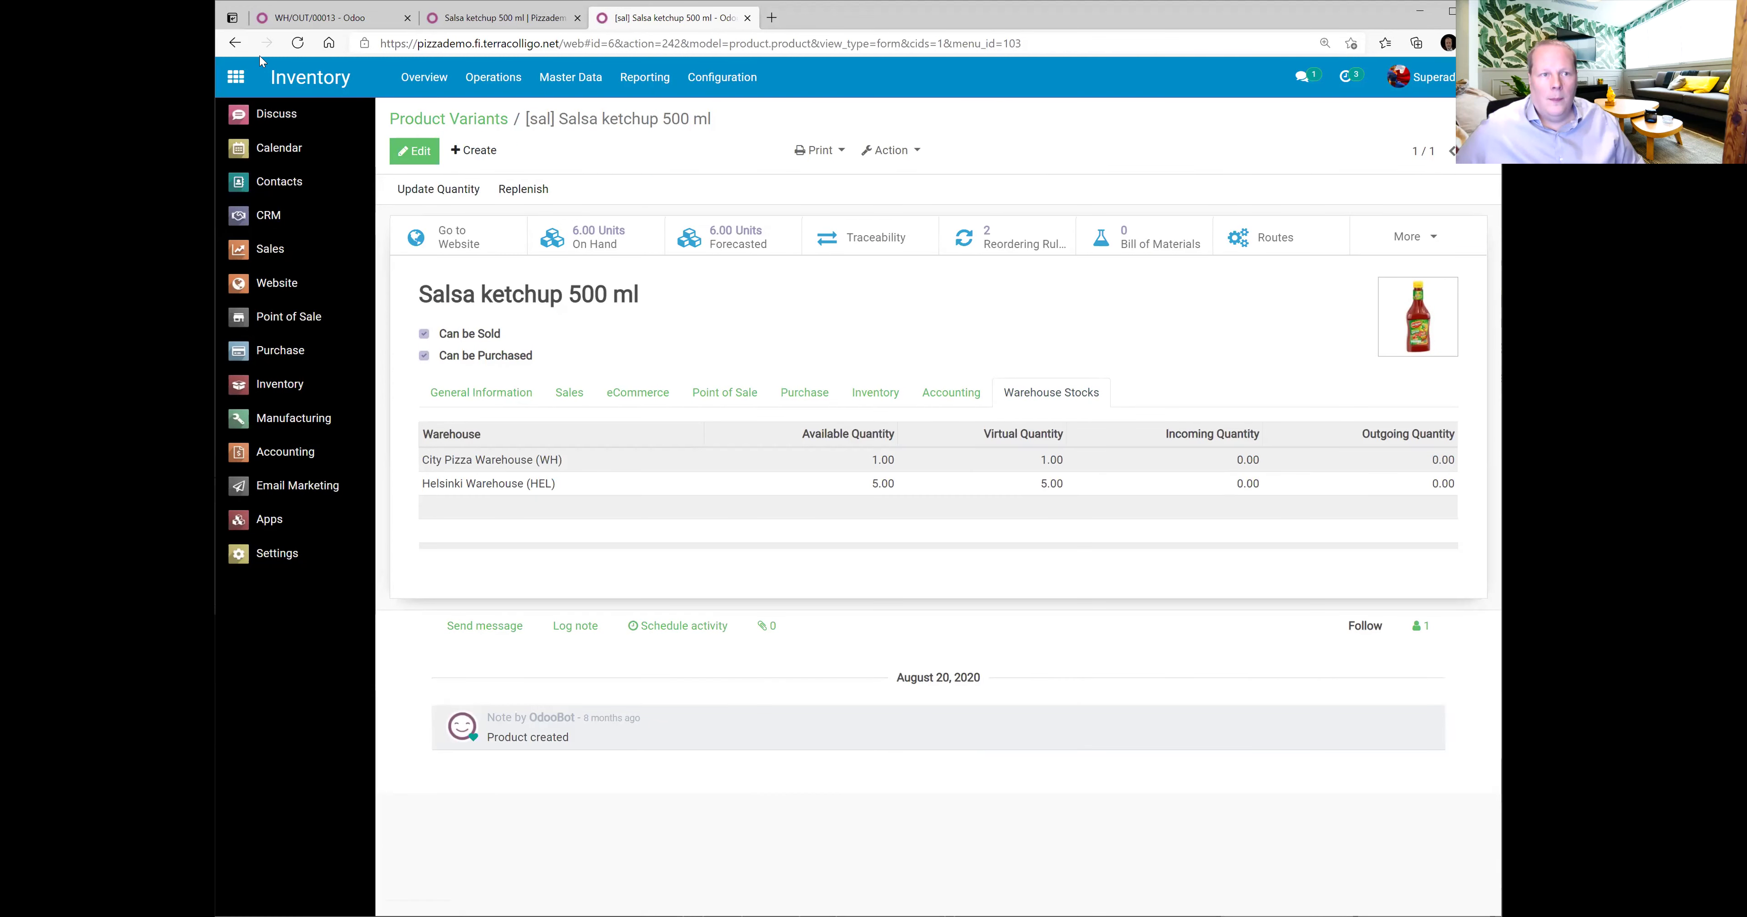
{"action": "left_click", "coordinate": [297, 43]}
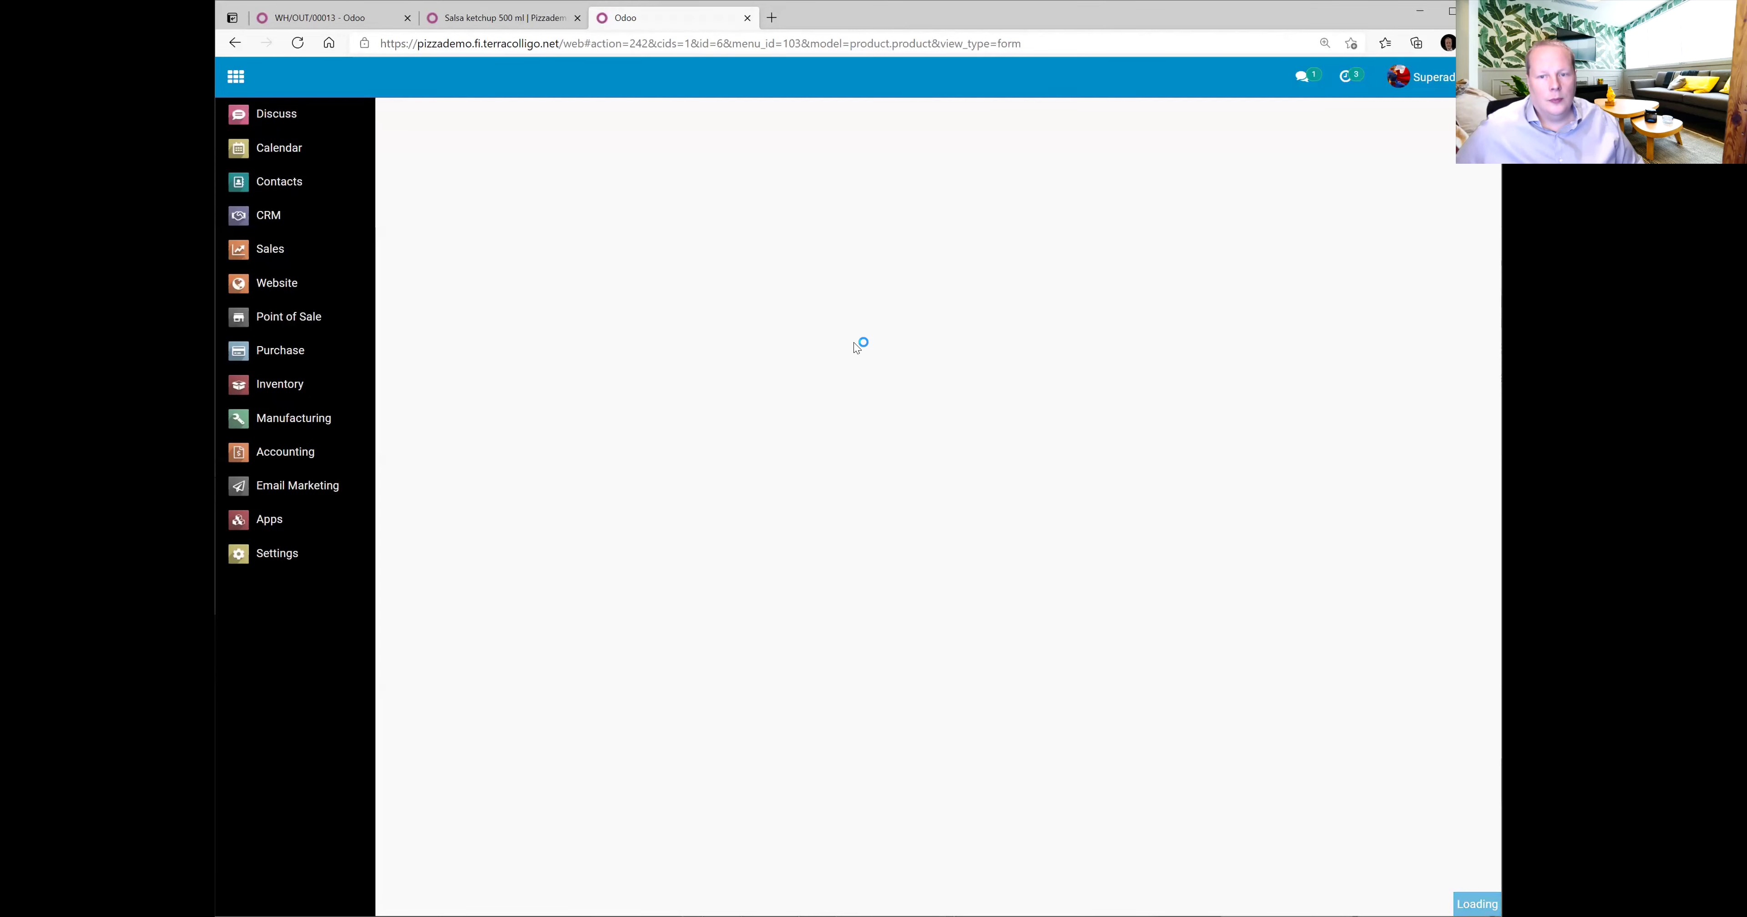
{"action": "left_click", "coordinate": [1041, 397]}
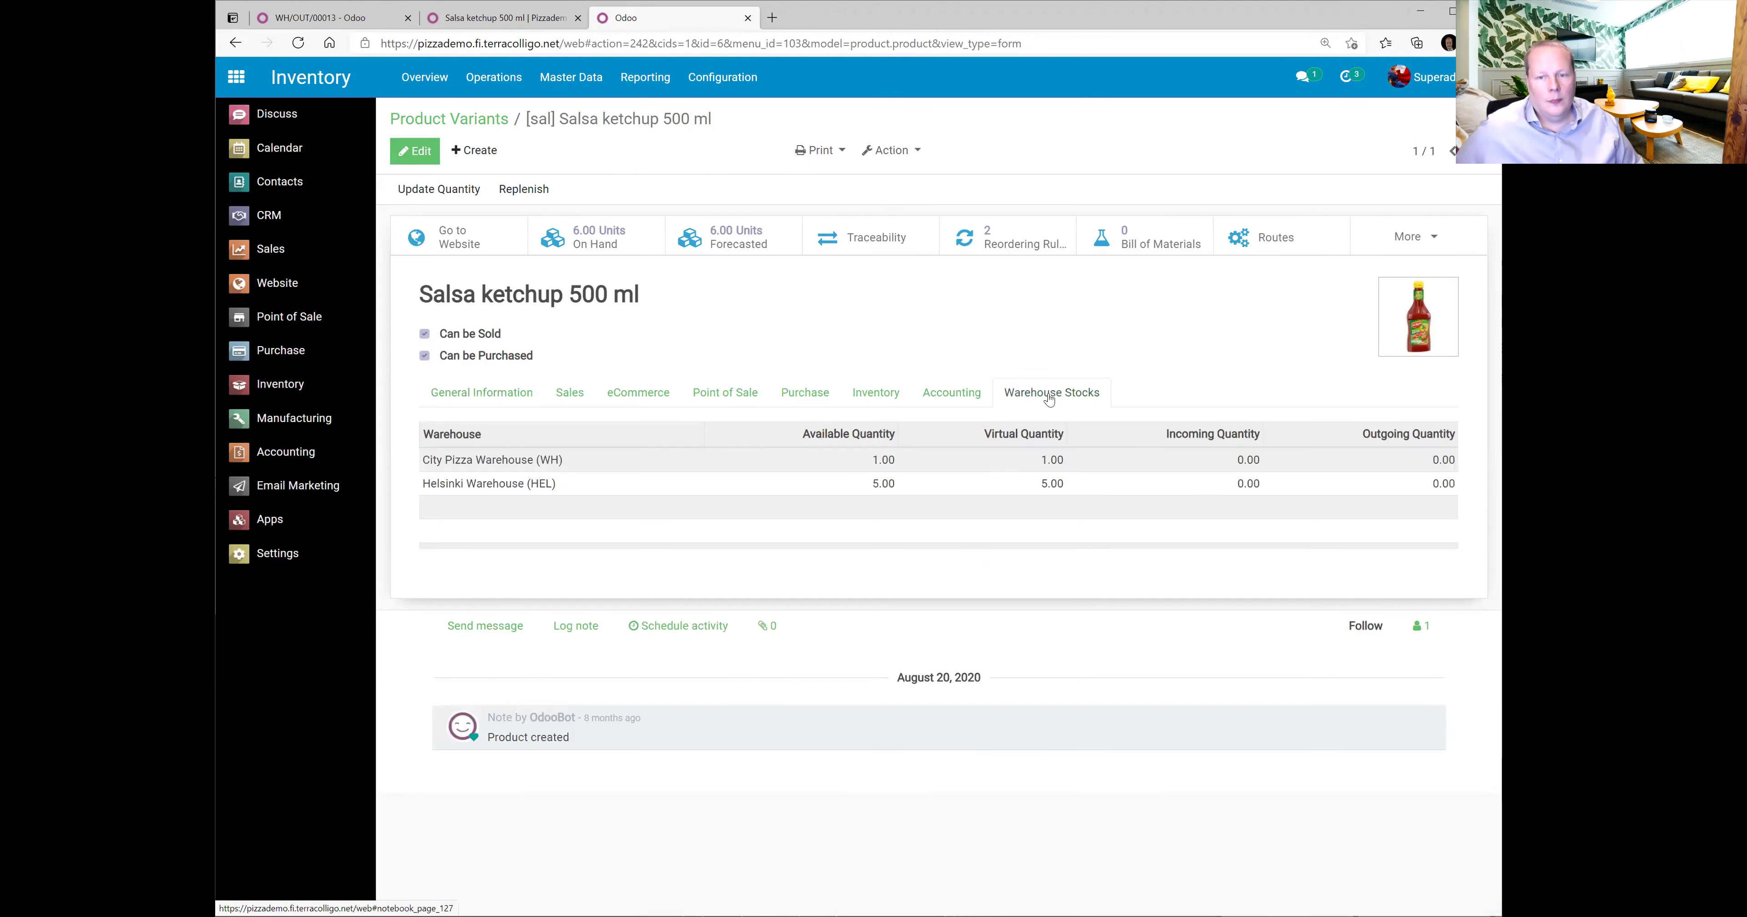